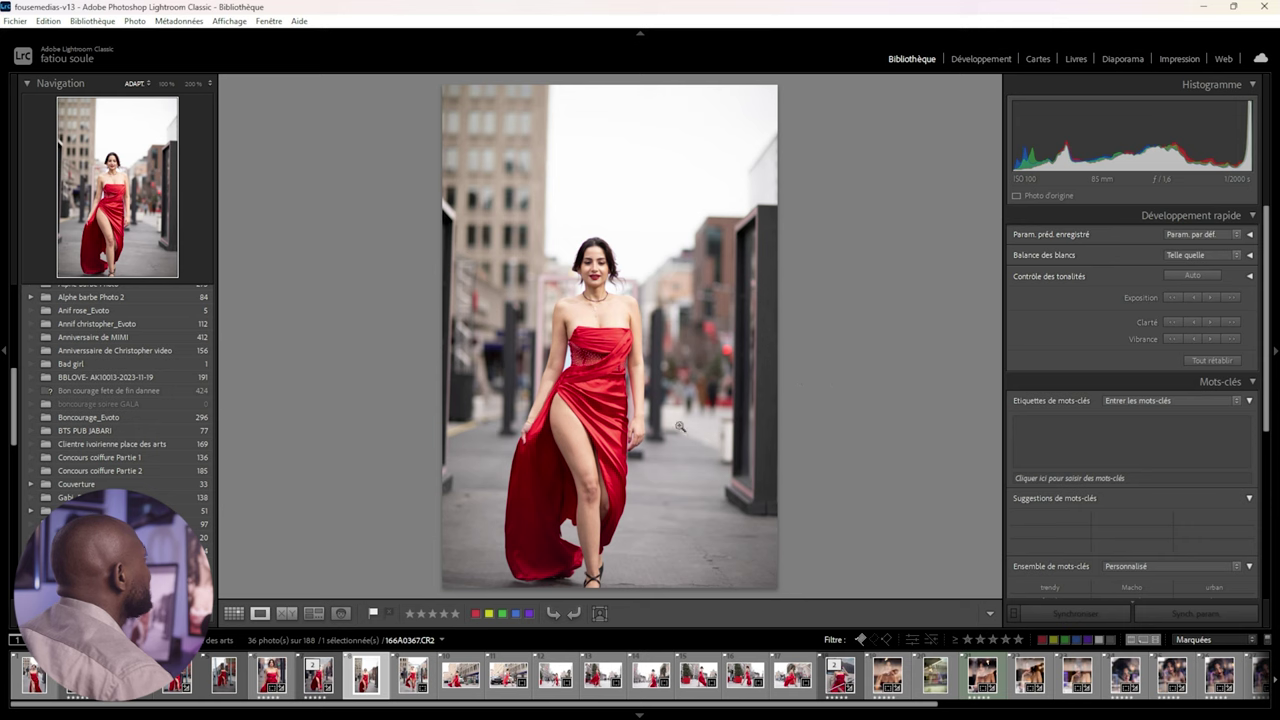
# Zoom in to inspect the woman's lower leg and ankle, then return to the full photo
pyautogui.click(597, 577)
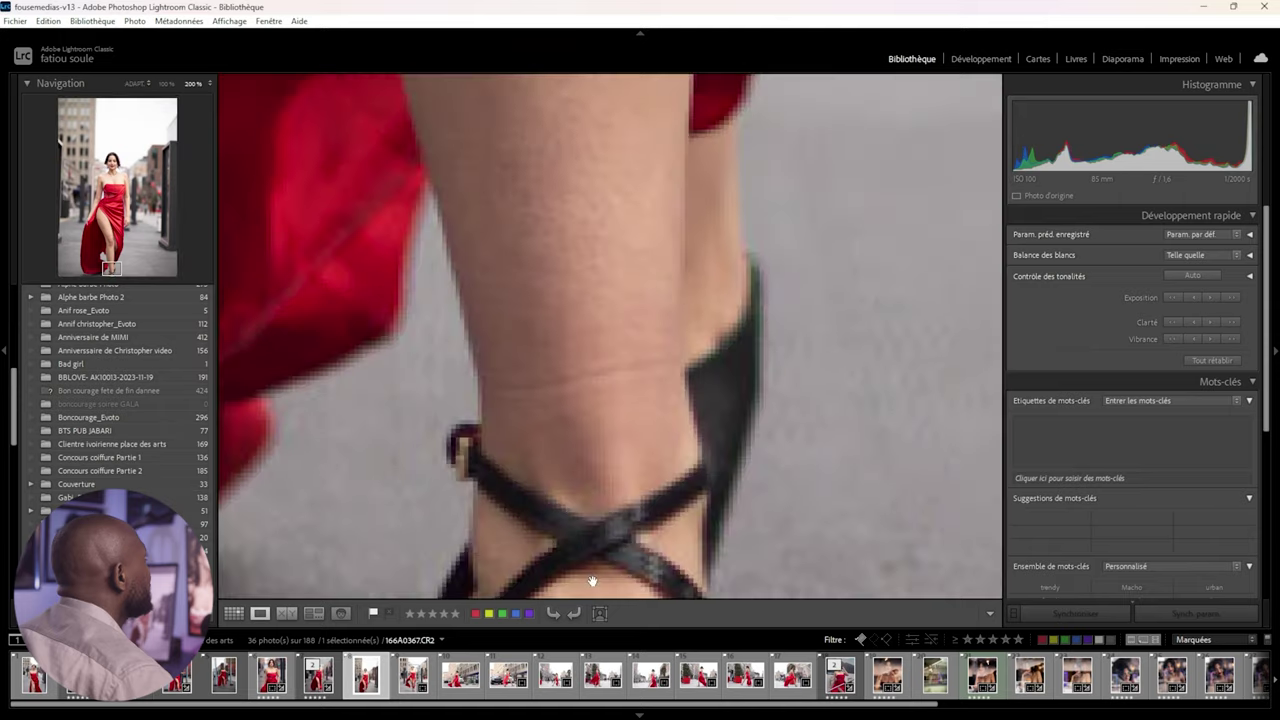
pyautogui.moveTo(648, 551); pyautogui.dragTo(648, 407)
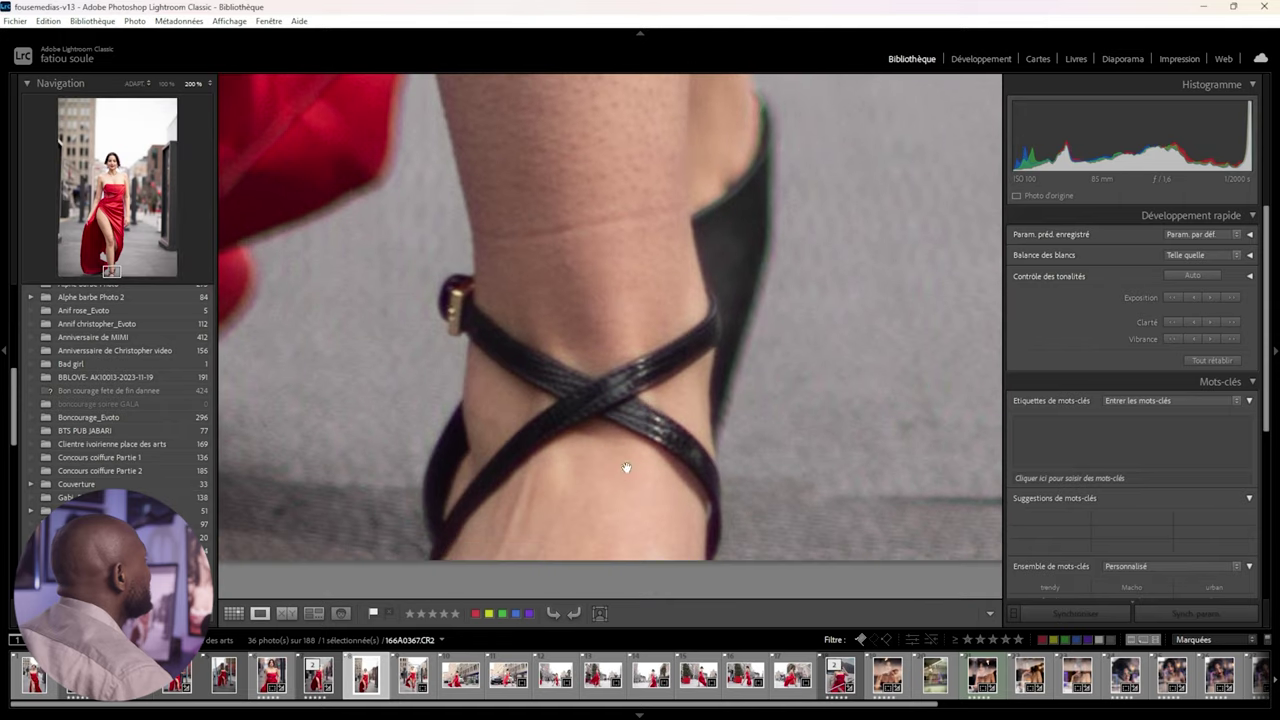
pyautogui.click(627, 476)
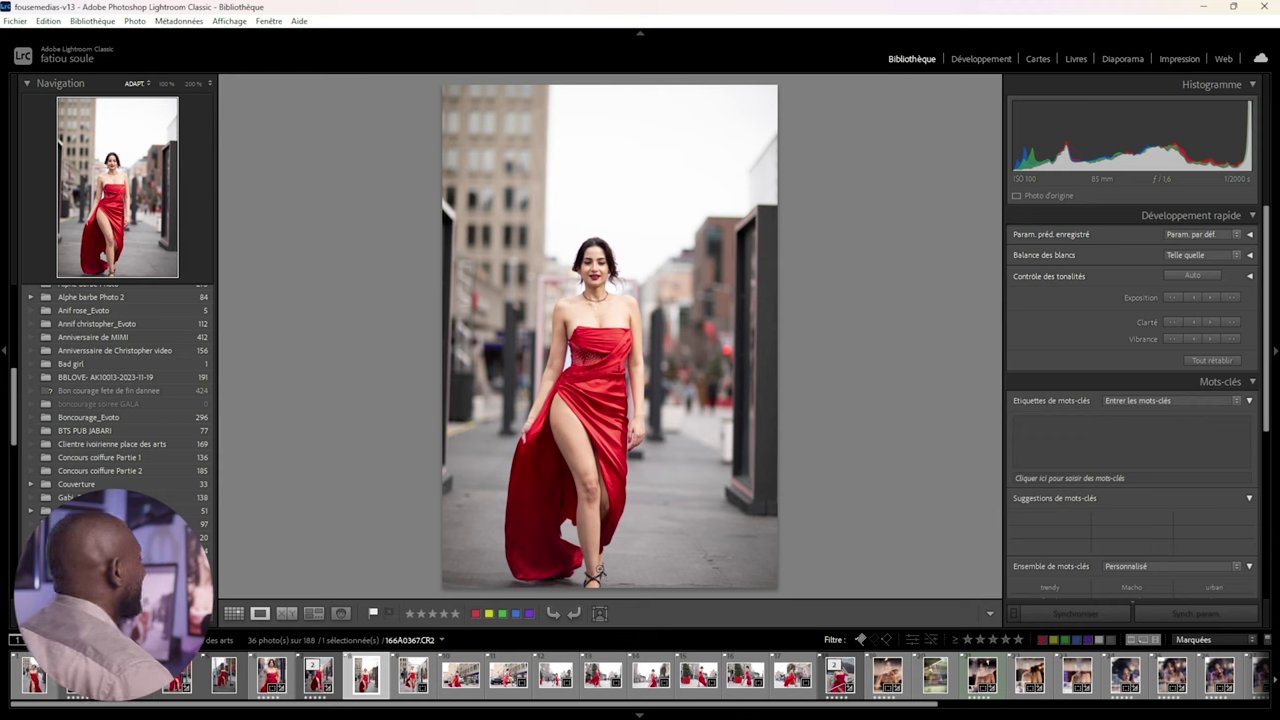
pyautogui.click(591, 568)
pyautogui.click(591, 568)
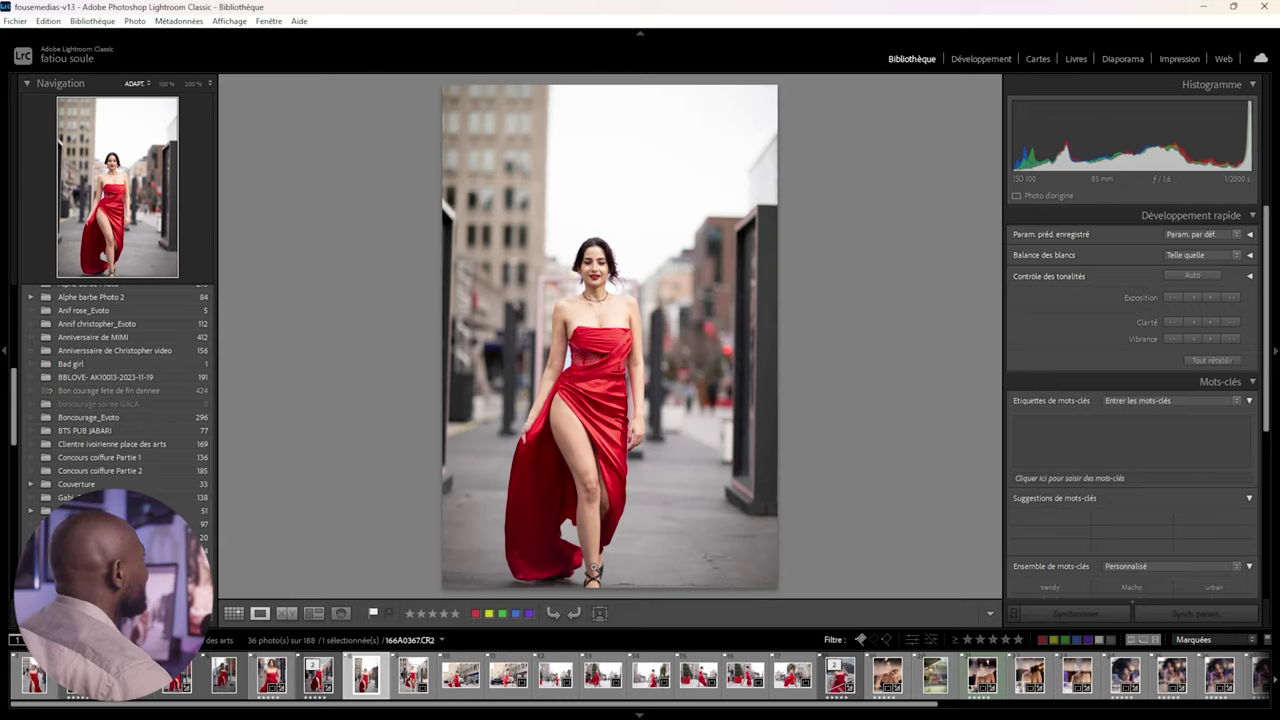
pyautogui.click(591, 568)
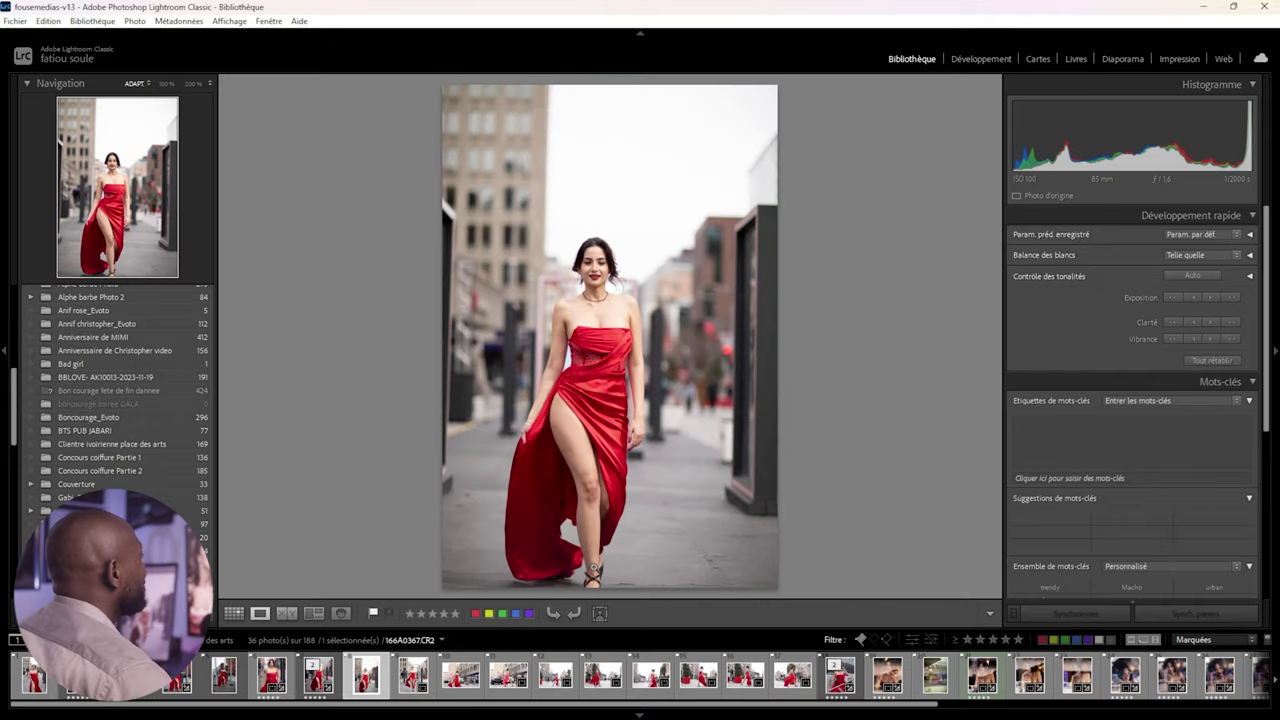
pyautogui.click(592, 569)
pyautogui.click(592, 569)
pyautogui.click(592, 569)
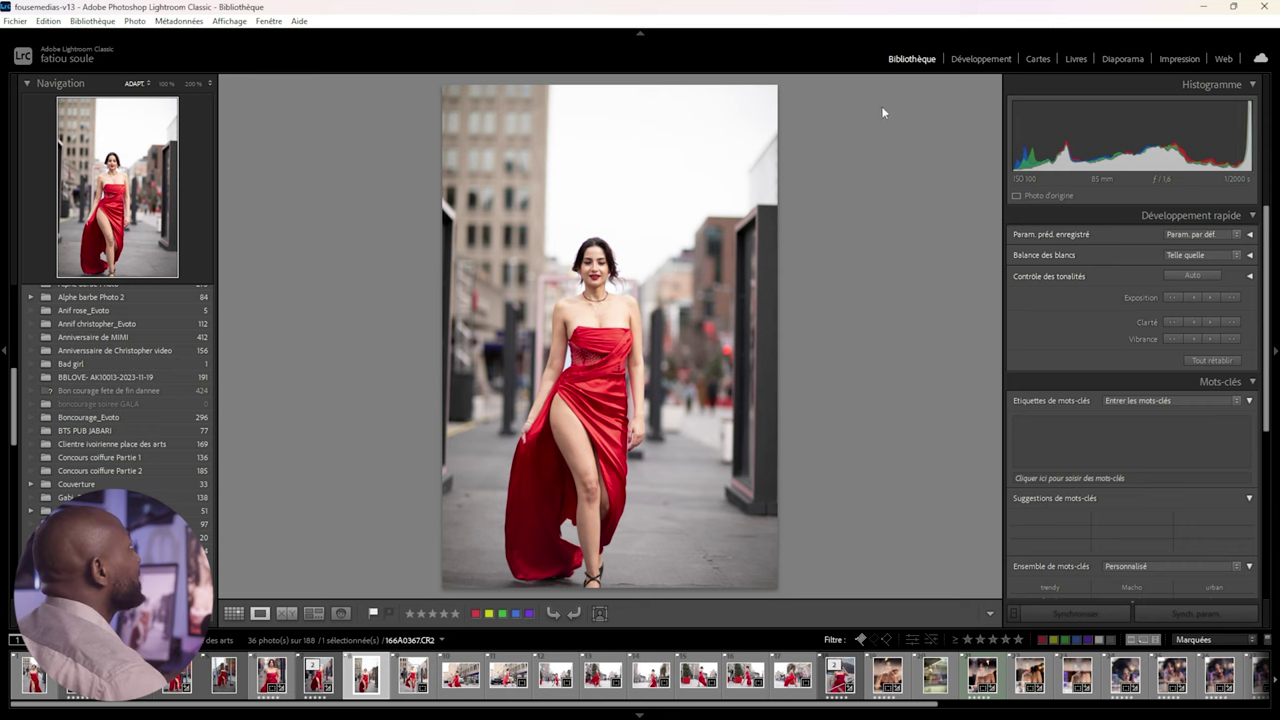
# Switch to Develop, view the Lightroom Classic version info, and activate cropping
pyautogui.click(978, 59)
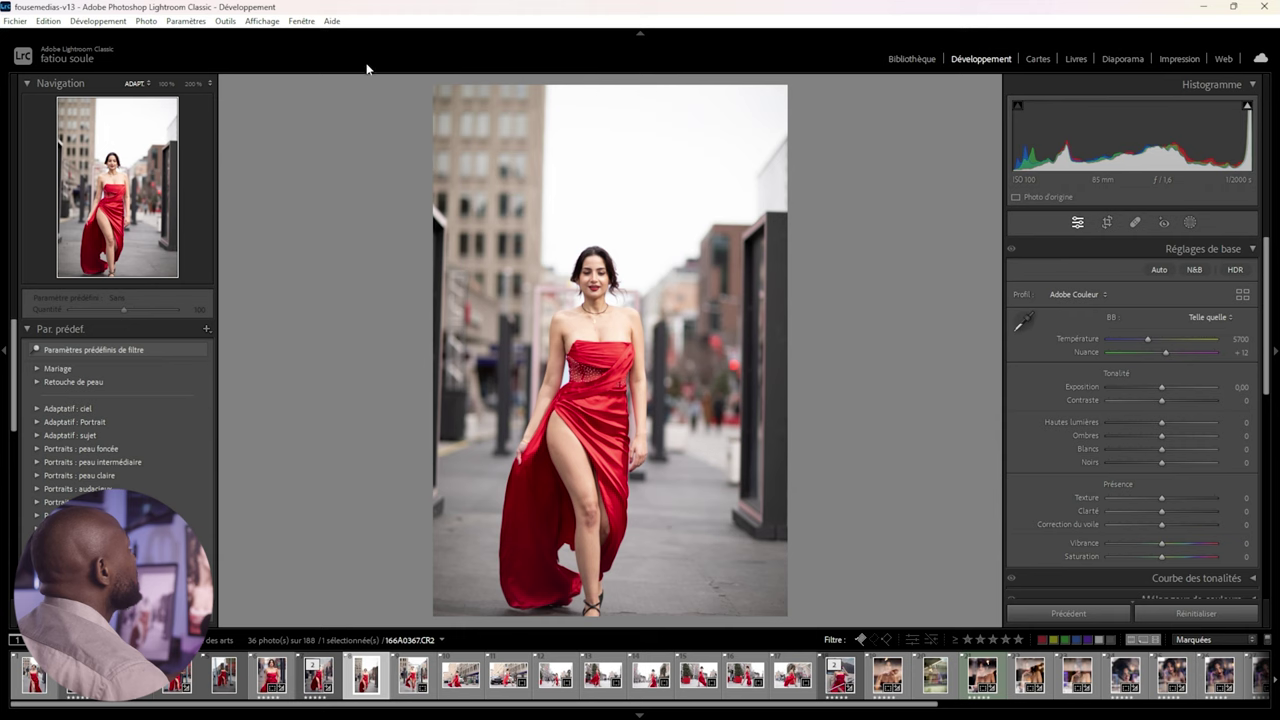
pyautogui.click(332, 21)
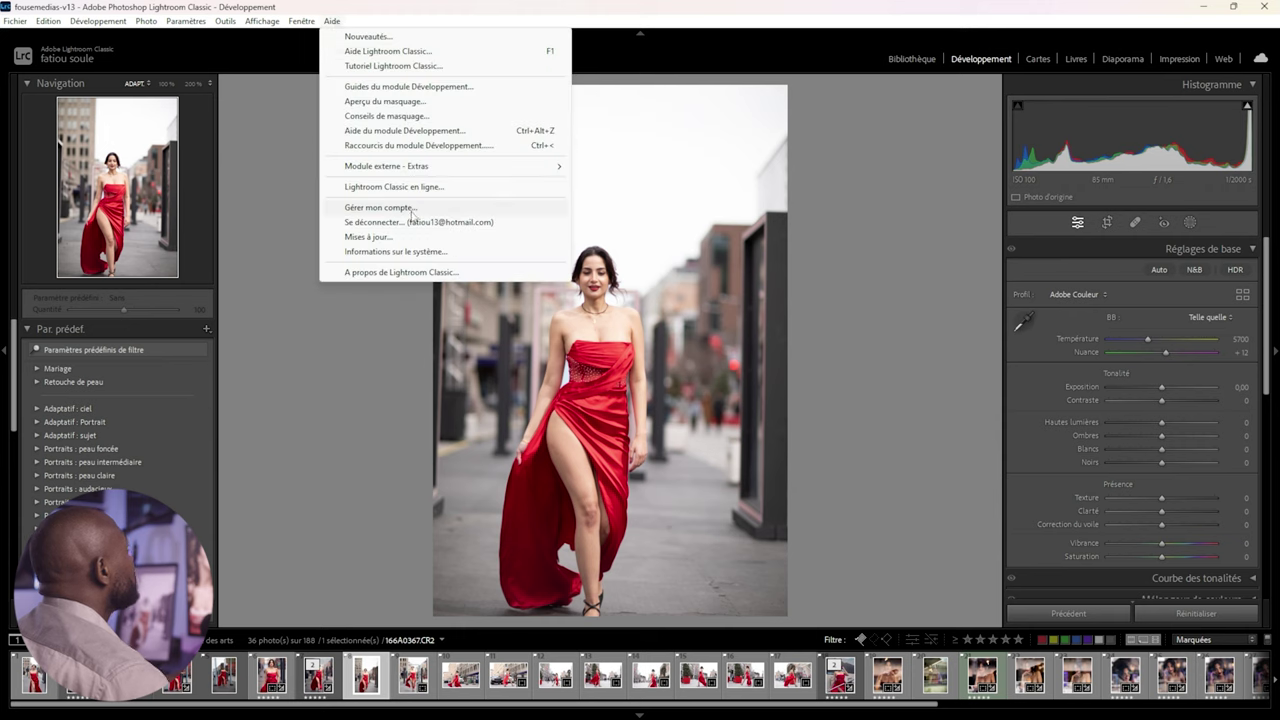
pyautogui.click(399, 272)
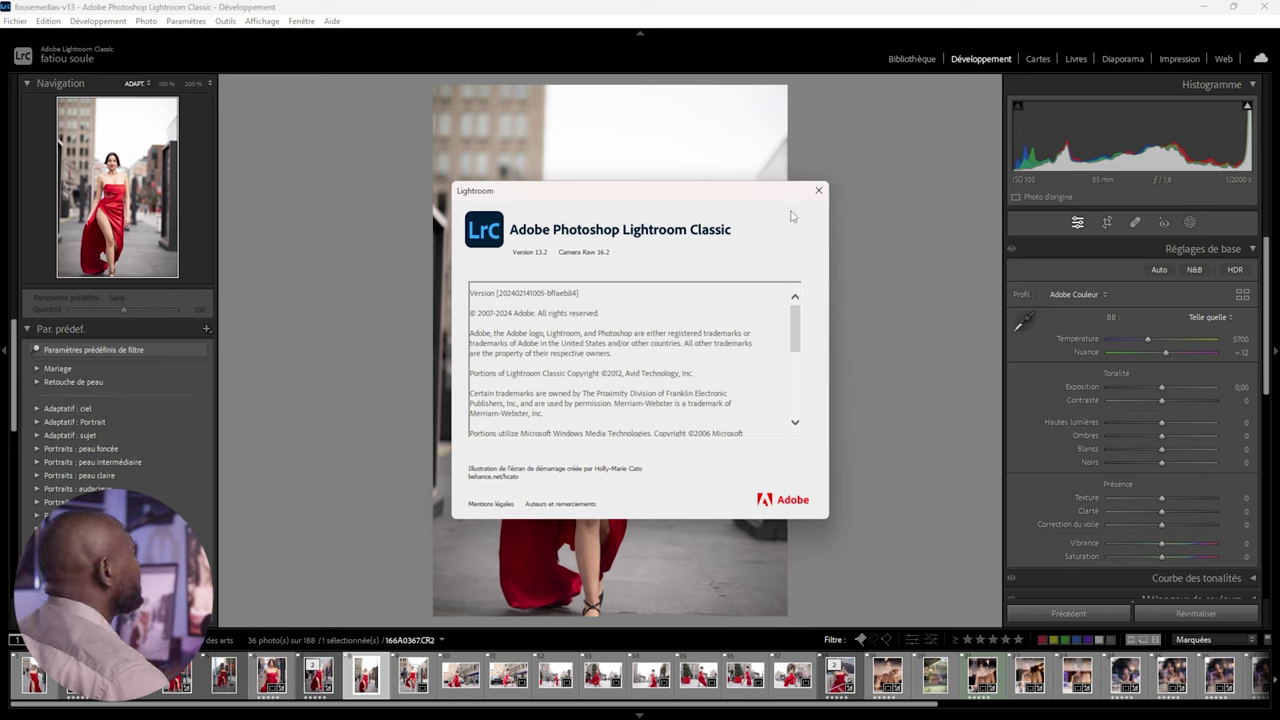
pyautogui.click(818, 190)
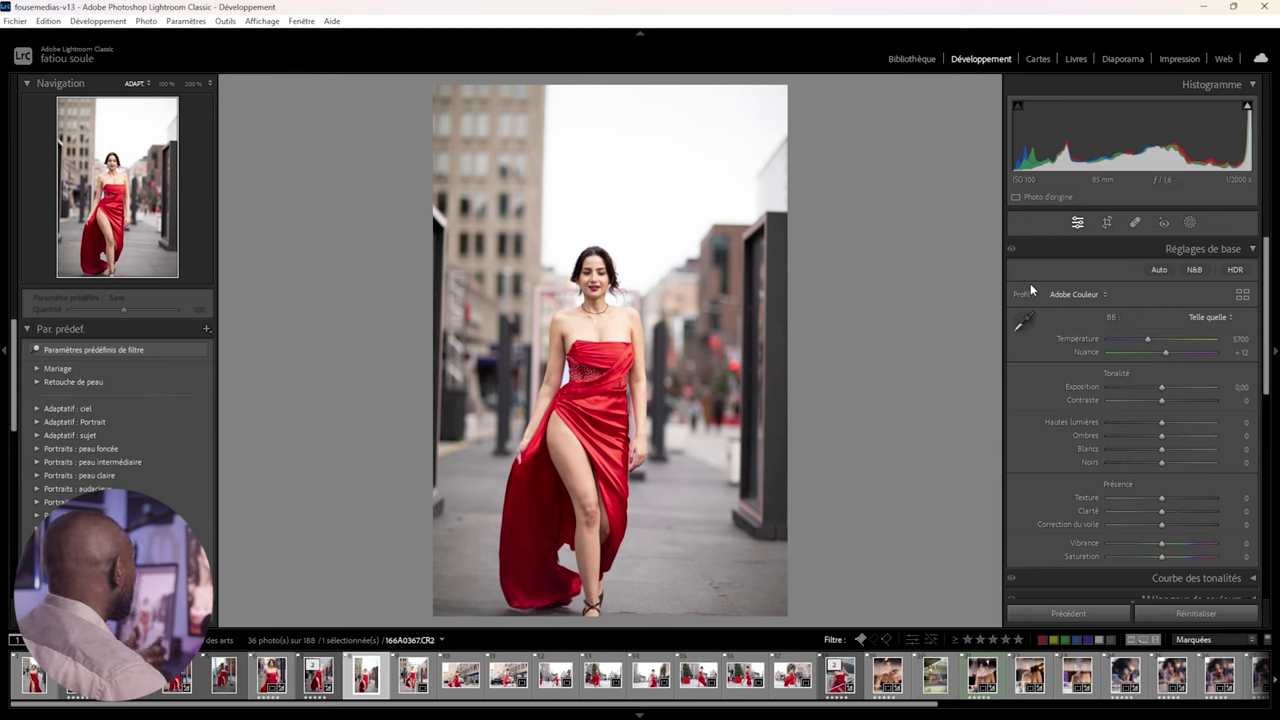
pyautogui.click(1107, 222)
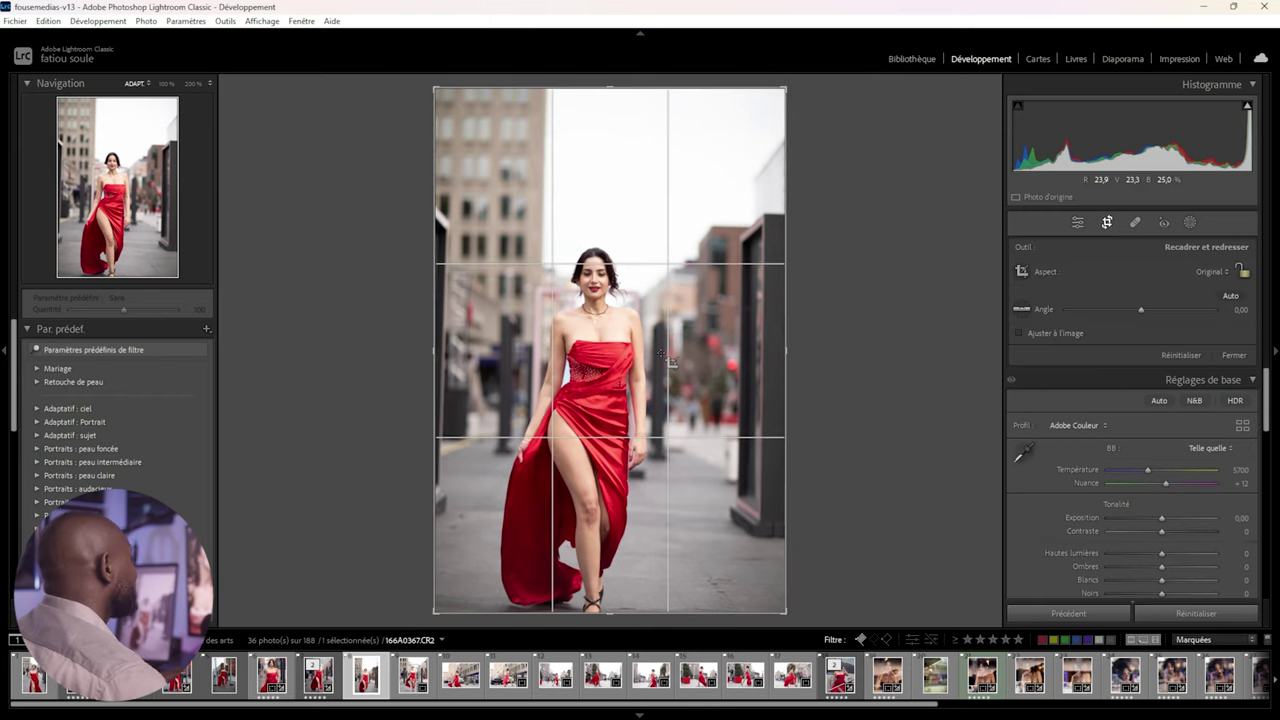
# Crop to 4 x 5, tilted slightly, with the woman placed higher in the frame
pyautogui.click(1211, 271)
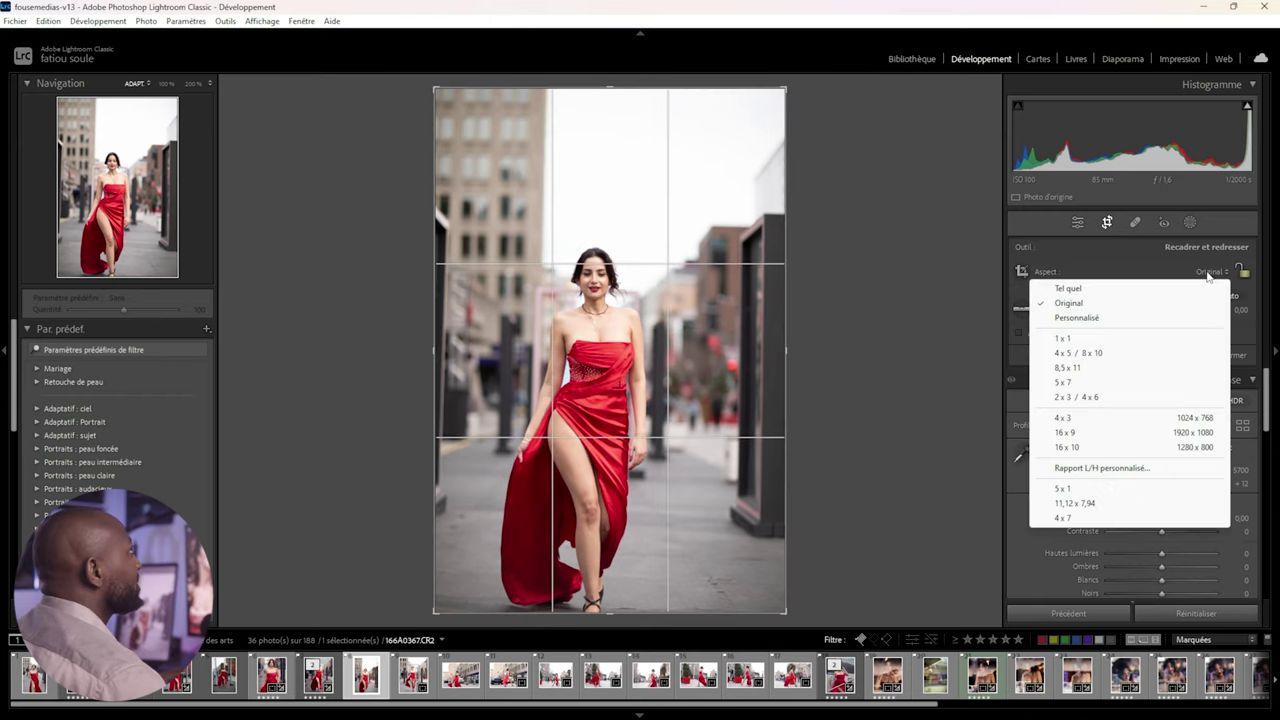
pyautogui.click(1075, 355)
pyautogui.moveTo(799, 352); pyautogui.dragTo(799, 350)
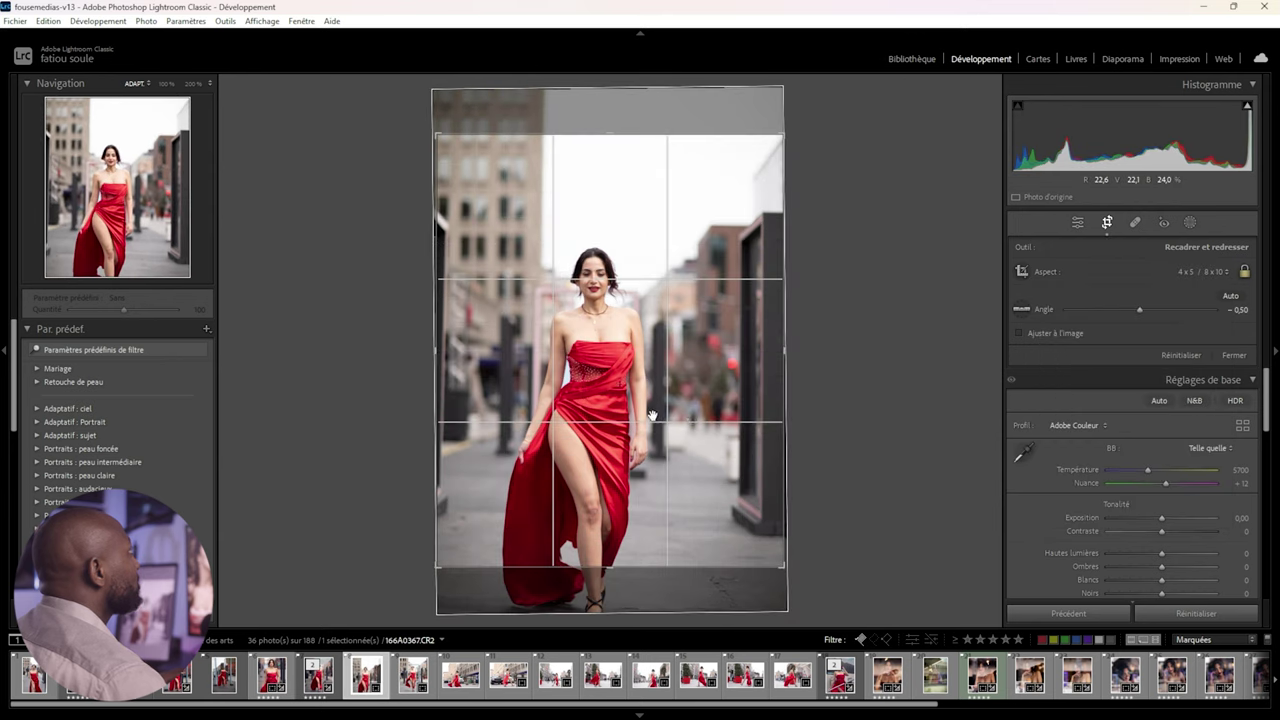
pyautogui.moveTo(668, 366); pyautogui.dragTo(668, 322)
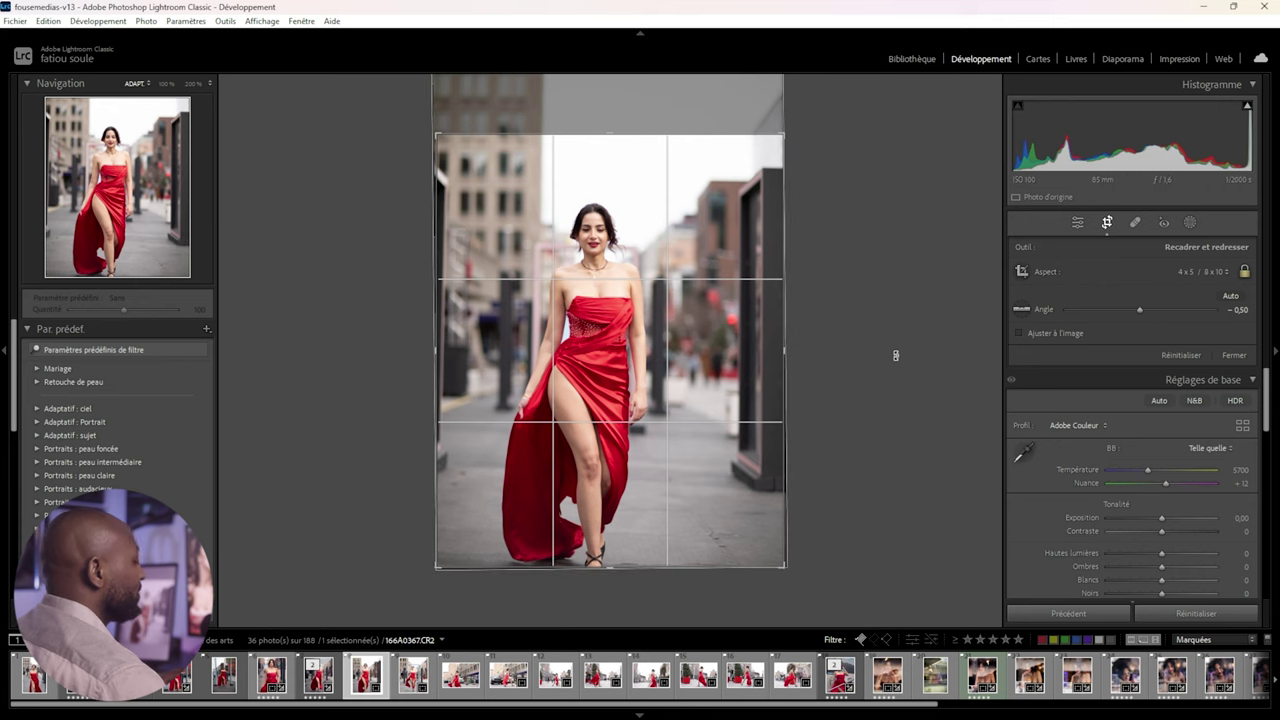
pyautogui.press('Return')
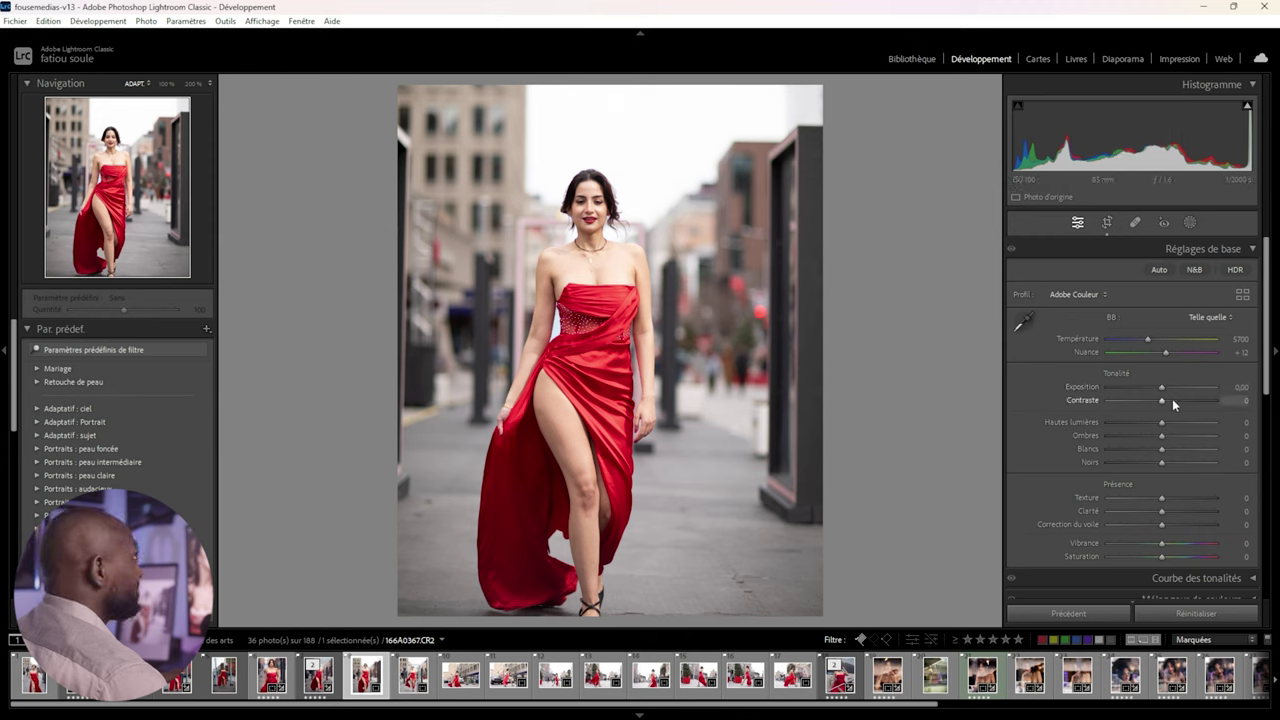
# Adjust the Contraste slider, trying several values before settling at about +30
pyautogui.moveTo(1162, 403); pyautogui.dragTo(1183, 404)
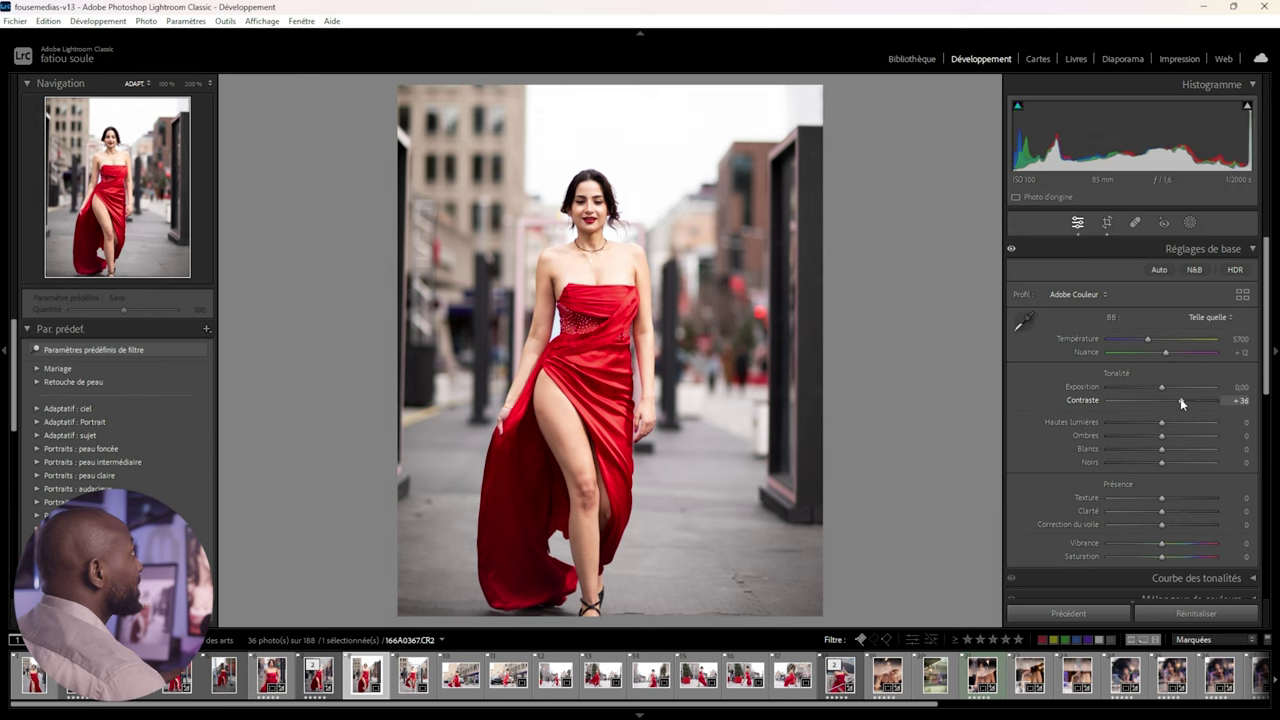
pyautogui.moveTo(1180, 400); pyautogui.dragTo(1178, 400)
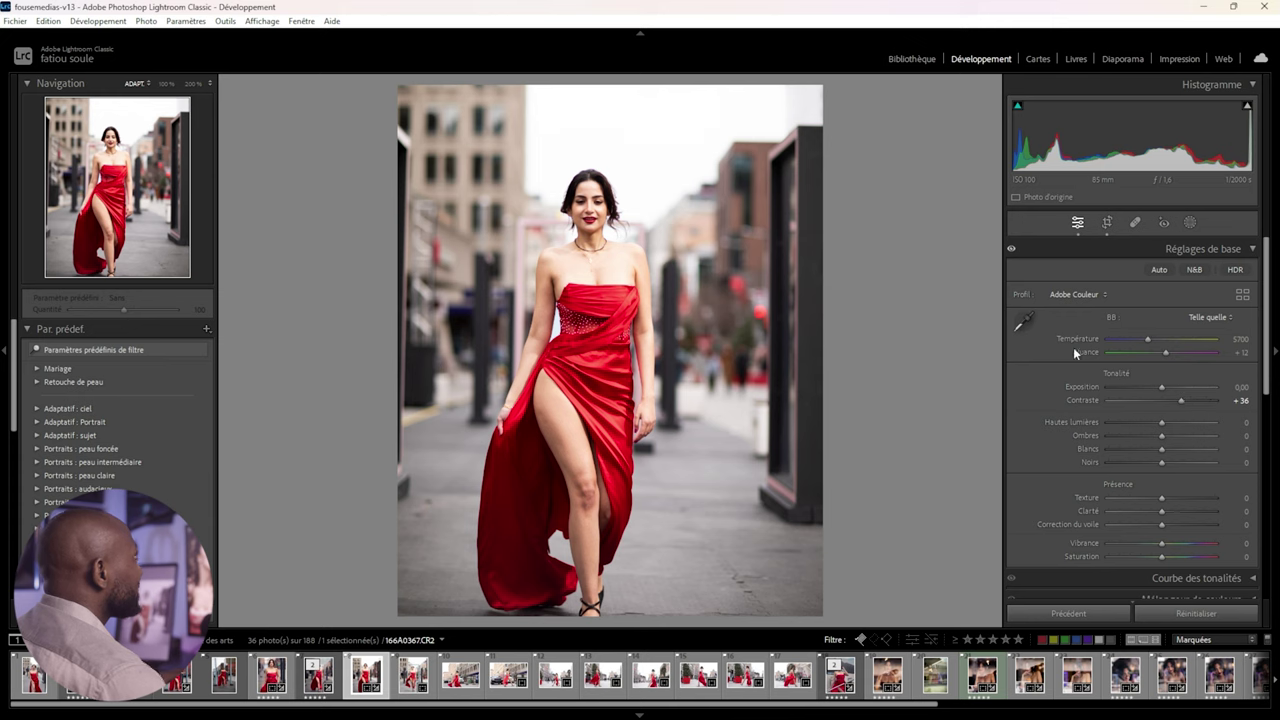
pyautogui.moveTo(1180, 401)
pyautogui.mouseDown()
pyautogui.moveTo(1163, 401)
pyautogui.moveTo(1223, 403)
pyautogui.mouseUp()
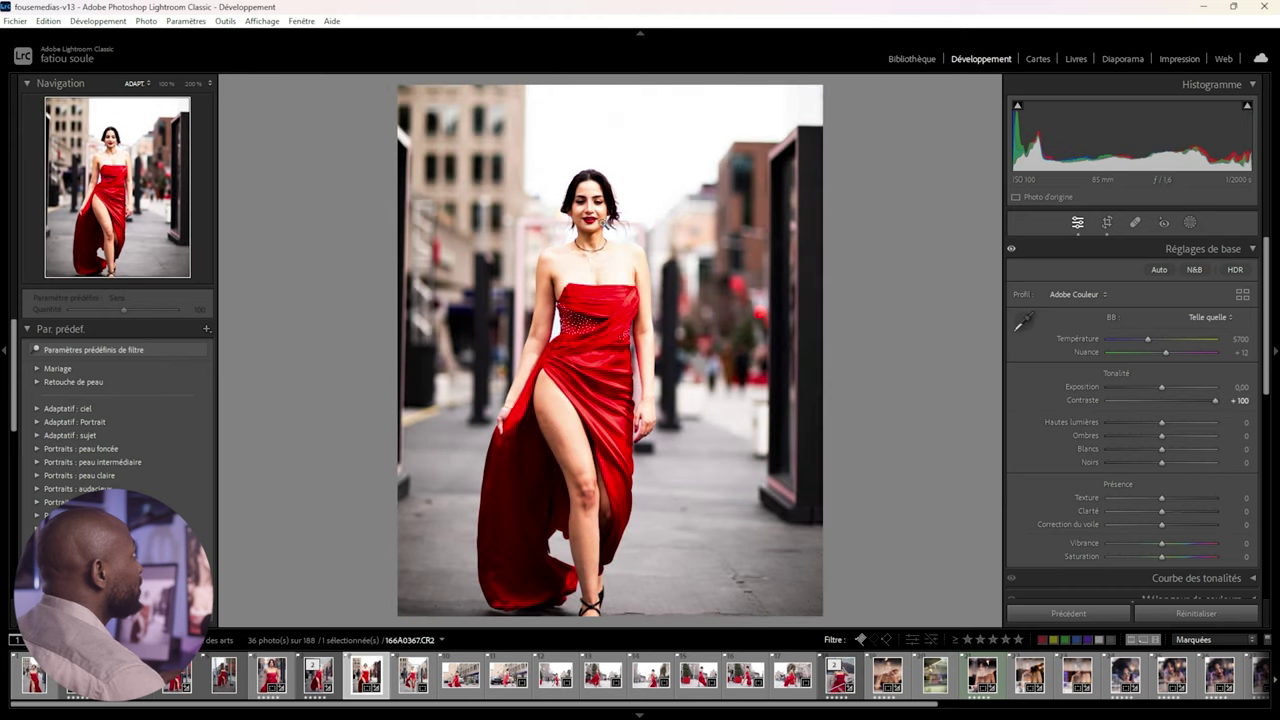
pyautogui.click(1183, 400)
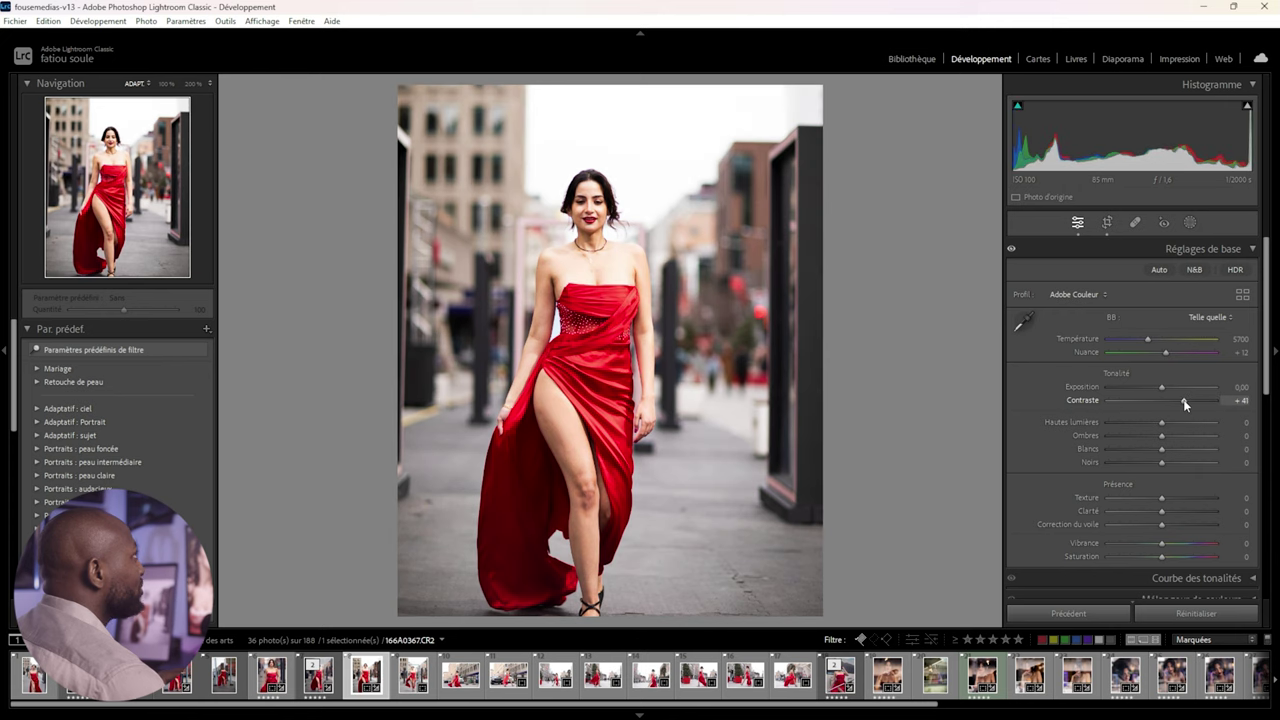
pyautogui.moveTo(1183, 401); pyautogui.dragTo(1178, 399)
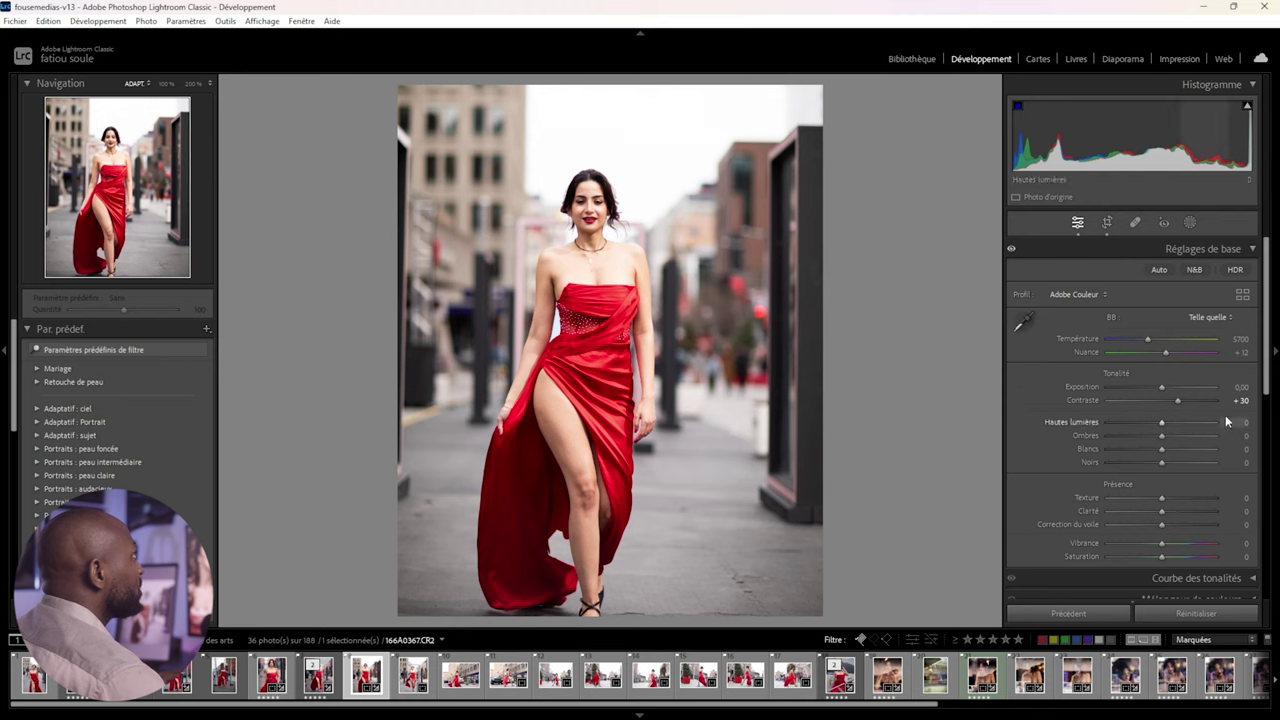
# Set Hautes lumières to -49 and Vibrance to -10, then bring up the masking tools
pyautogui.moveTo(1268, 364); pyautogui.dragTo(1268, 381)
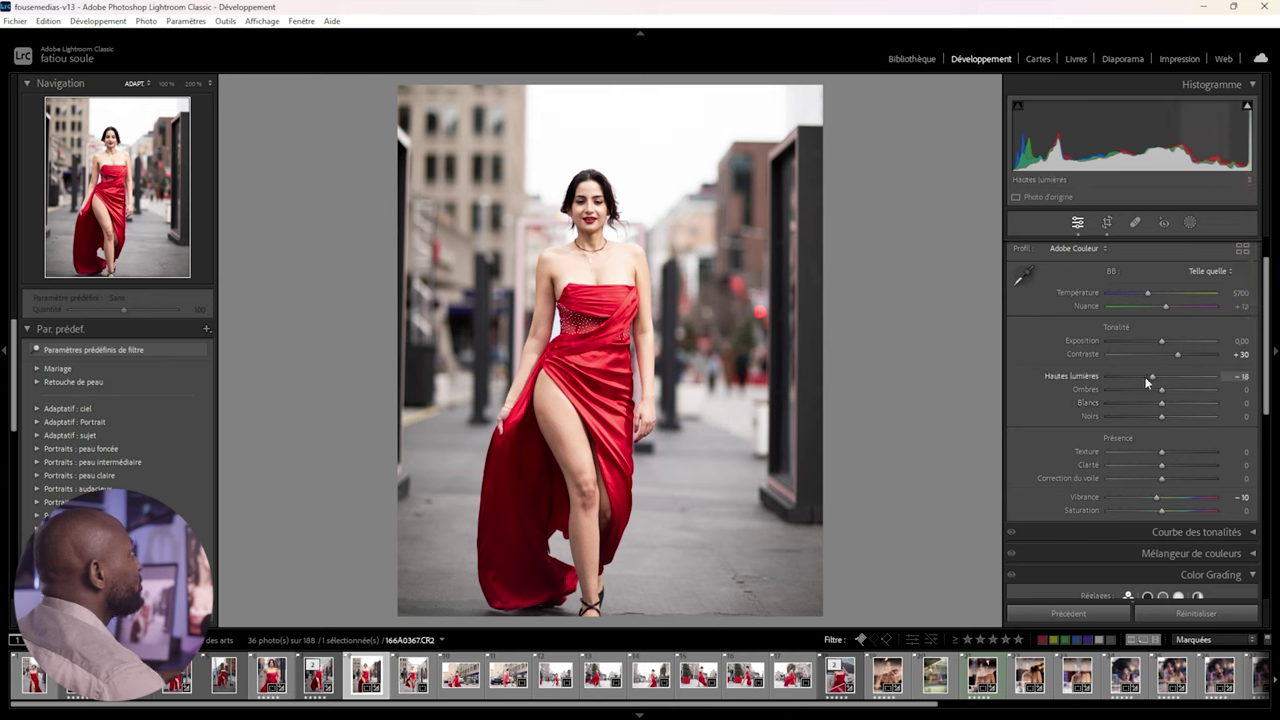
pyautogui.moveTo(1151, 377)
pyautogui.mouseDown()
pyautogui.moveTo(1049, 377)
pyautogui.moveTo(1161, 389)
pyautogui.mouseUp()
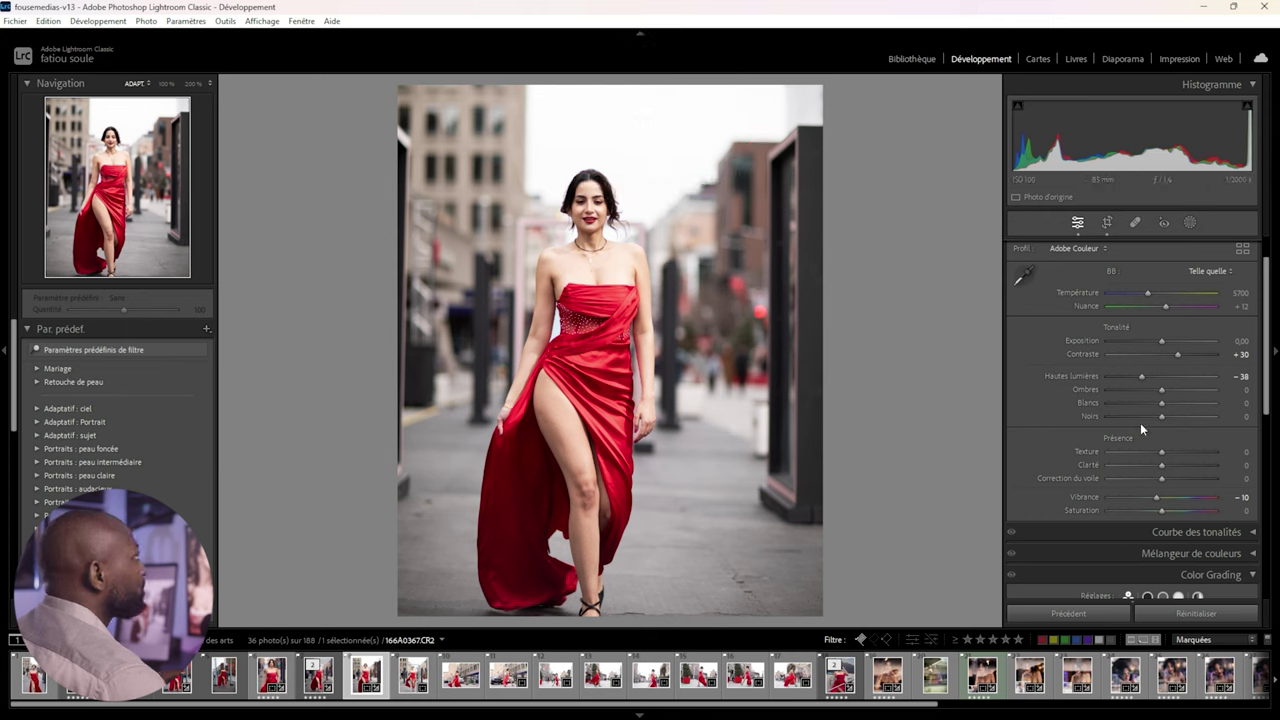
pyautogui.moveTo(1138, 376); pyautogui.dragTo(1132, 376)
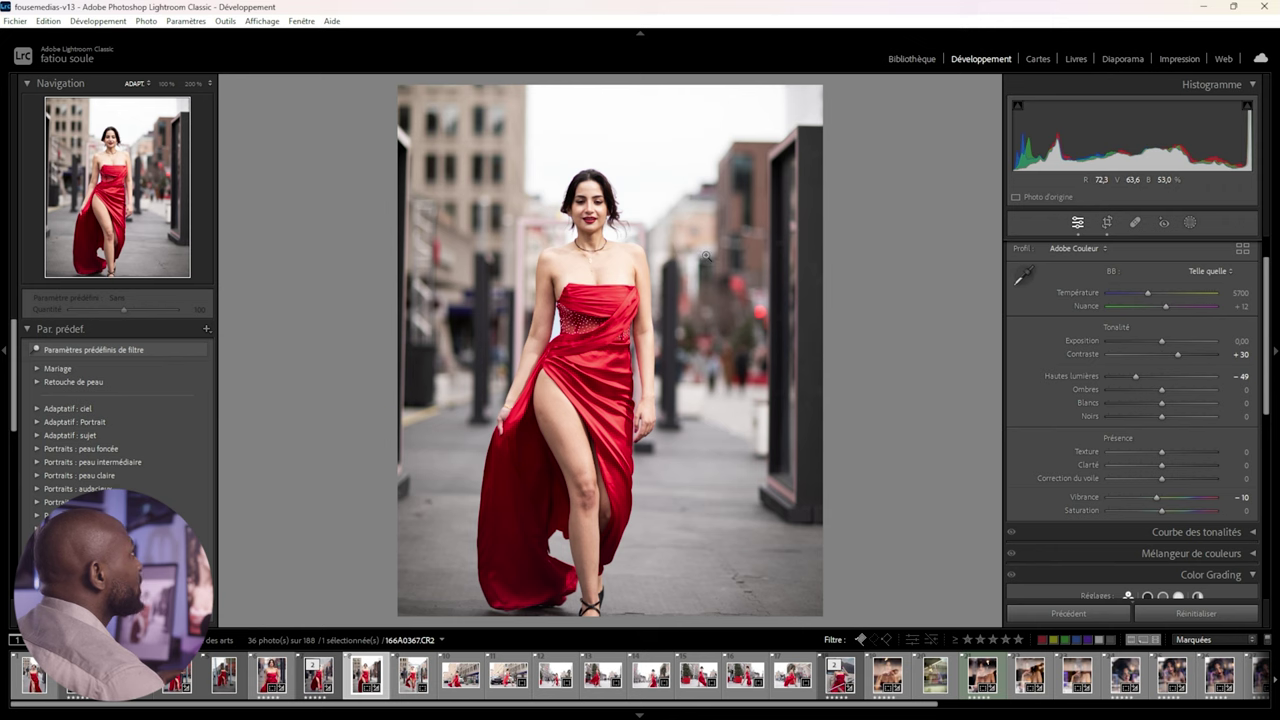
pyautogui.click(1191, 223)
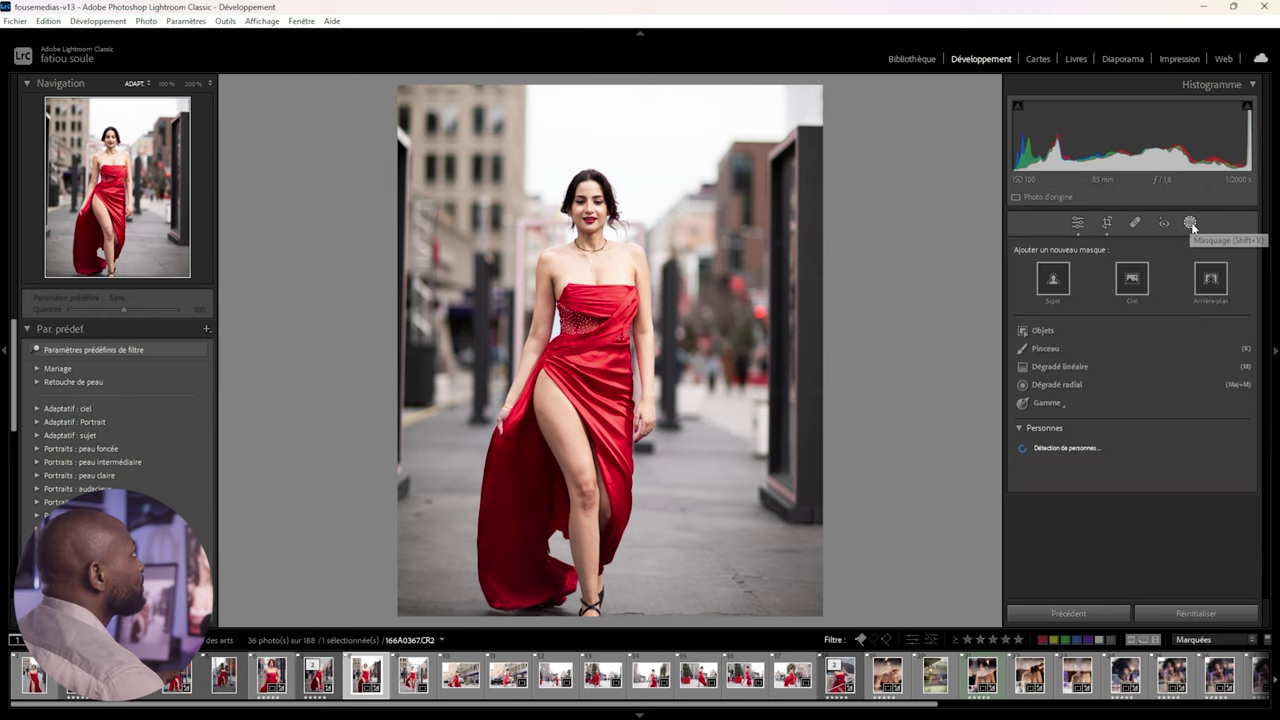
# Draw a linear gradient mask from the photo's top down to the woman's legs
pyautogui.click(1056, 366)
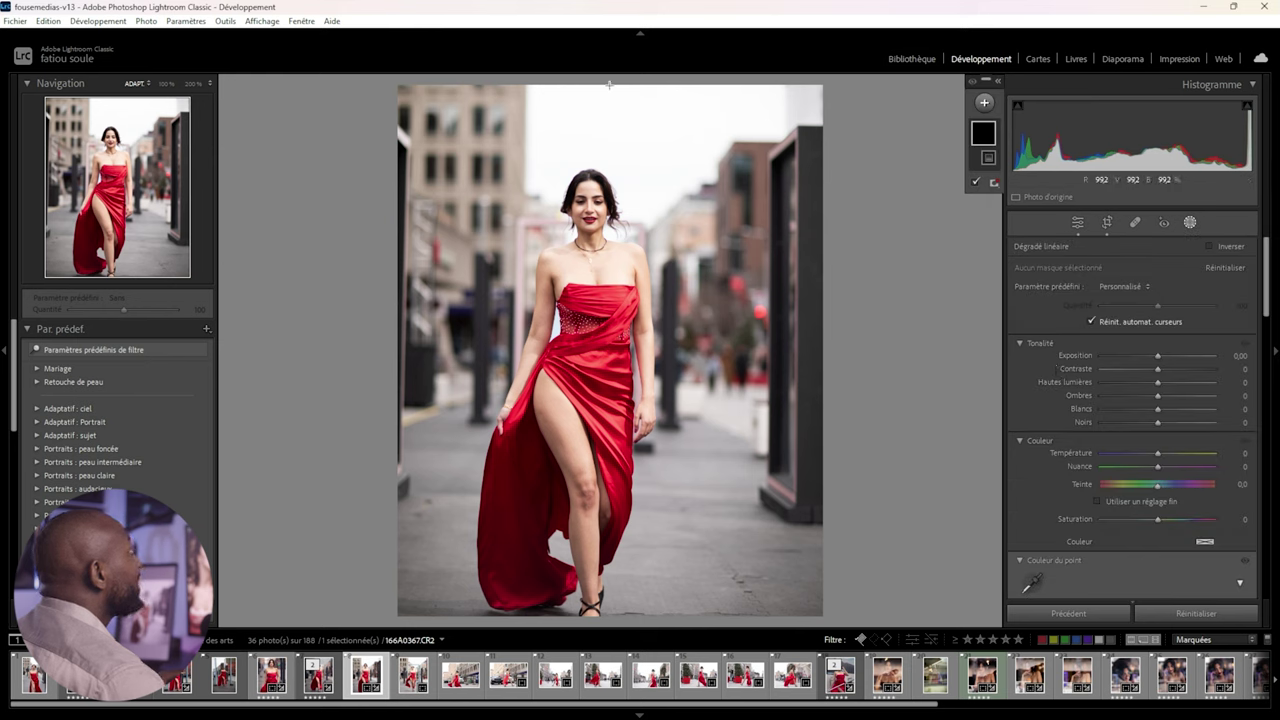
pyautogui.moveTo(610, 80); pyautogui.dragTo(613, 378)
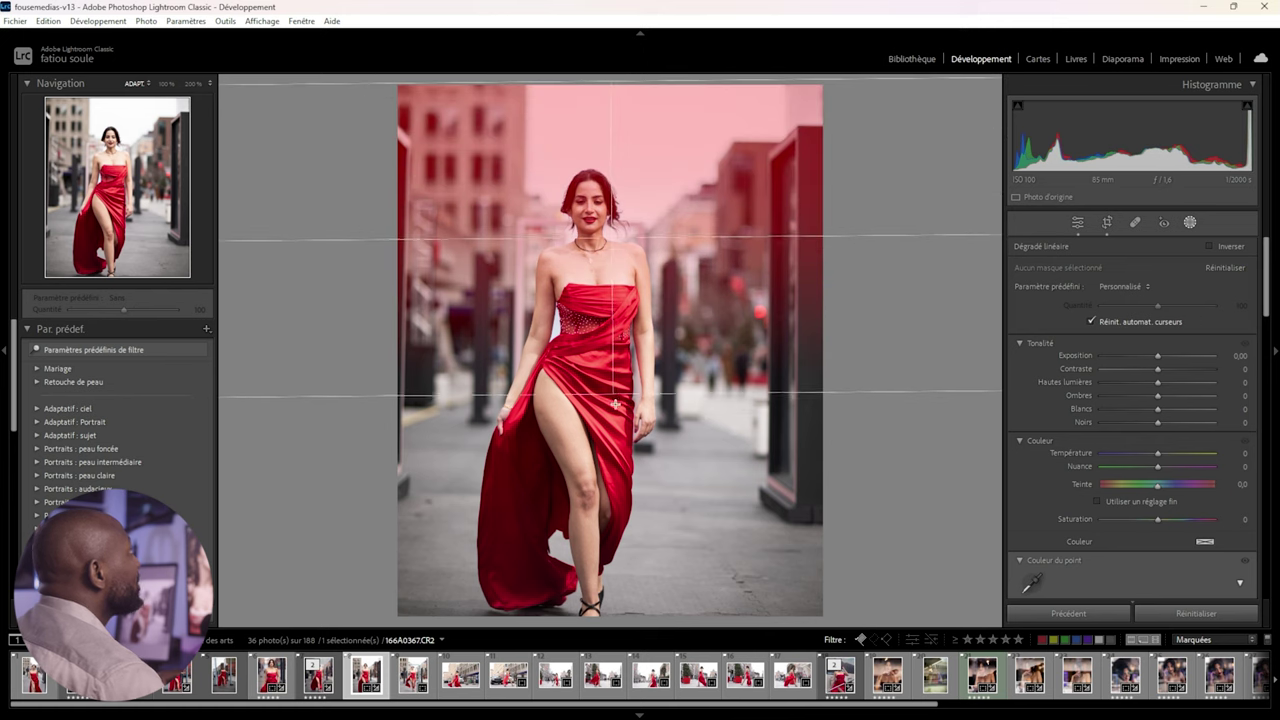
pyautogui.moveTo(613, 378); pyautogui.dragTo(608, 548)
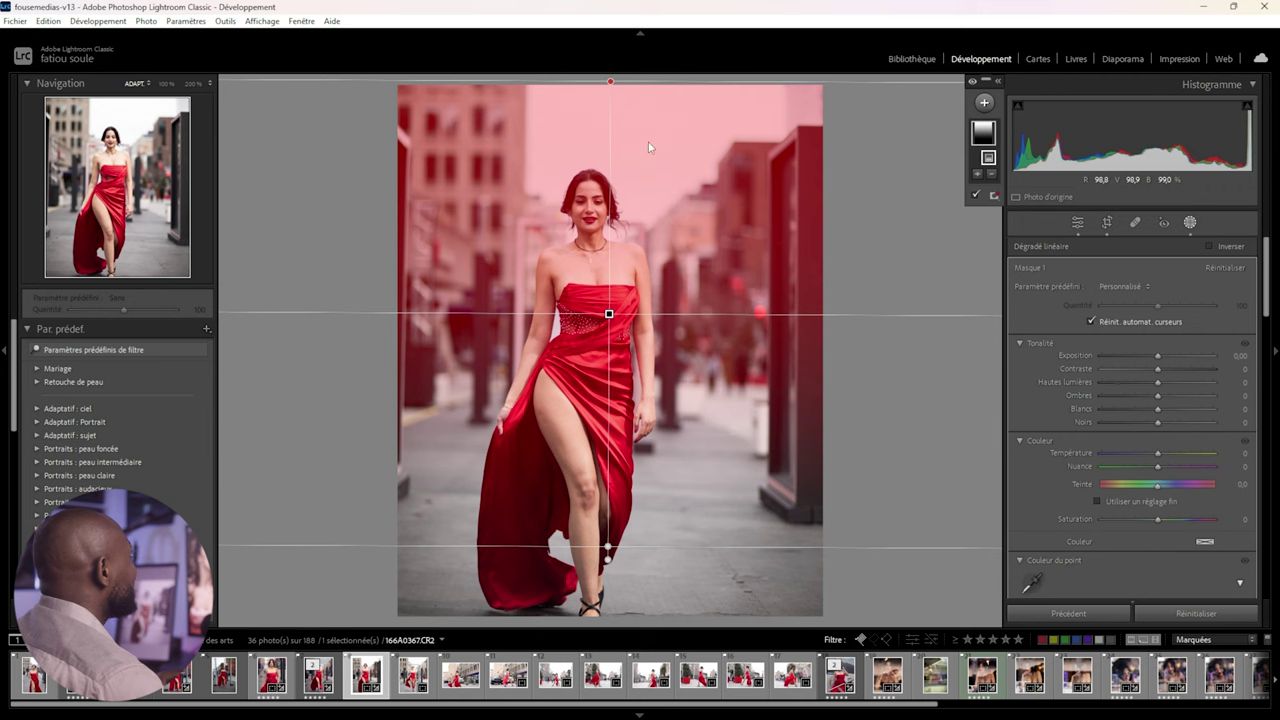
pyautogui.moveTo(606, 548); pyautogui.dragTo(606, 590)
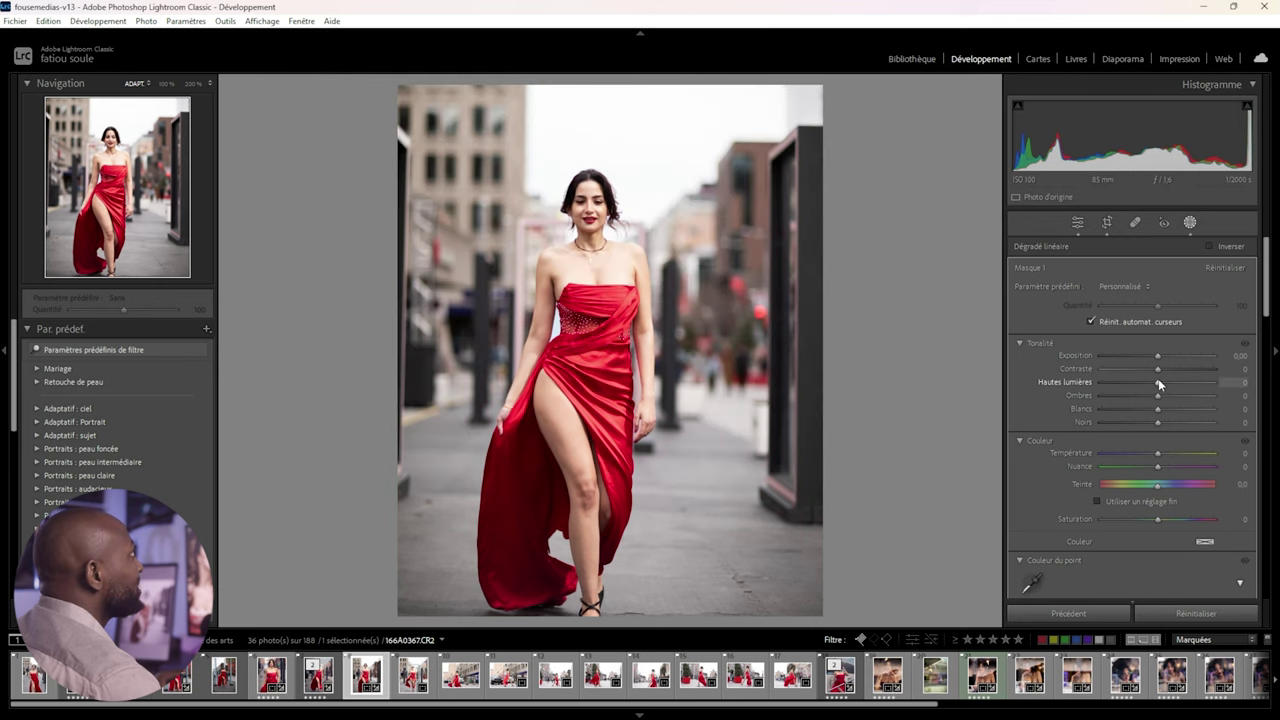
# Set the gradient's Exposition to -0.76, deselect it, and return to basic adjustments
pyautogui.moveTo(1158, 355); pyautogui.dragTo(1147, 355)
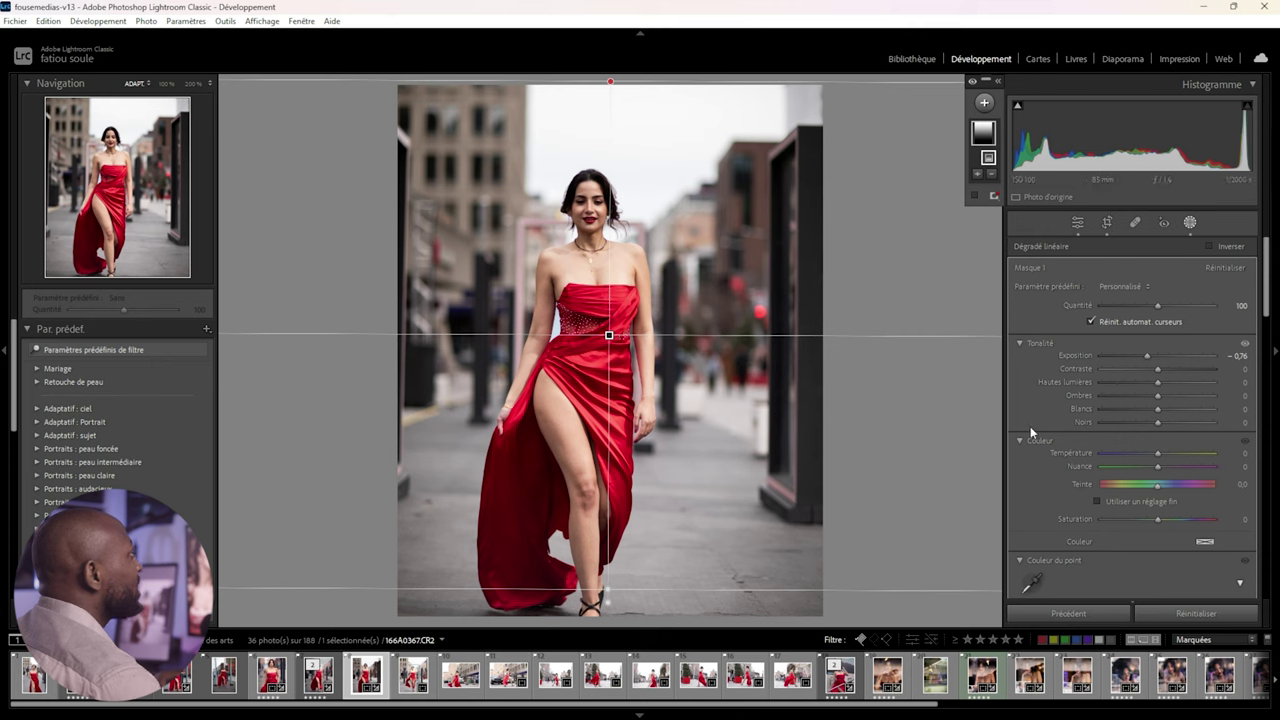
pyautogui.press('Escape')
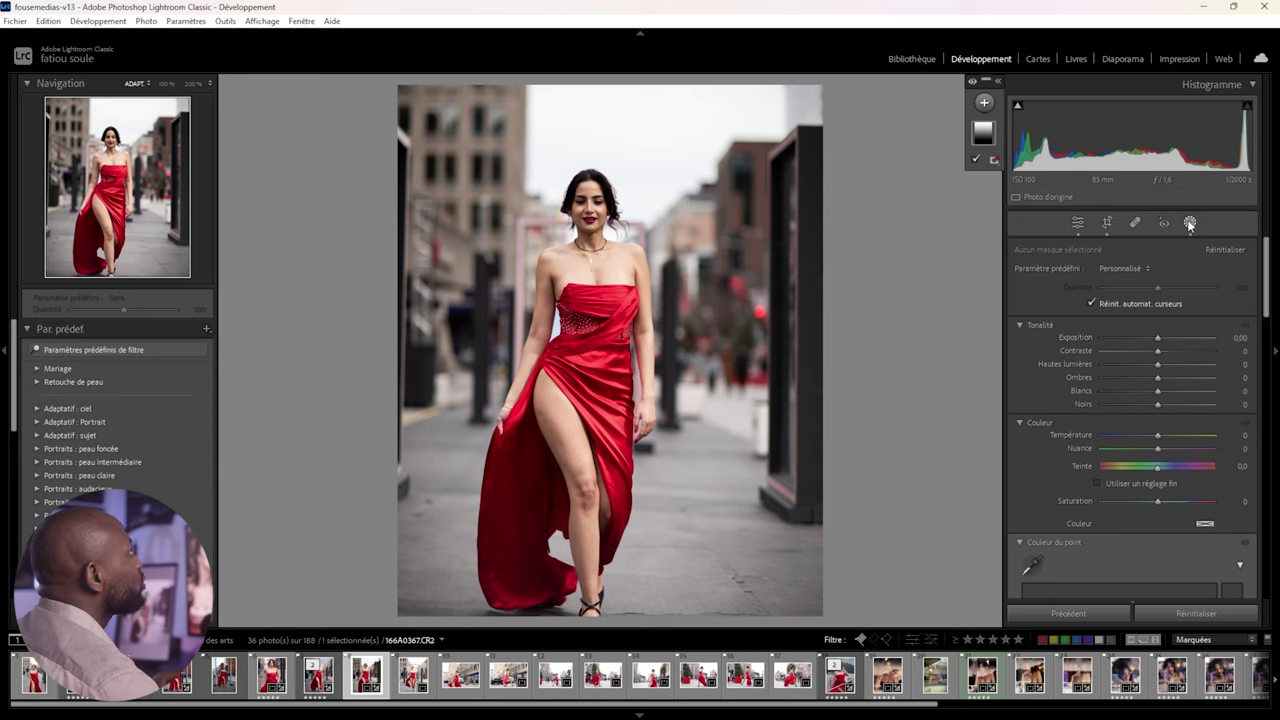
pyautogui.click(1078, 222)
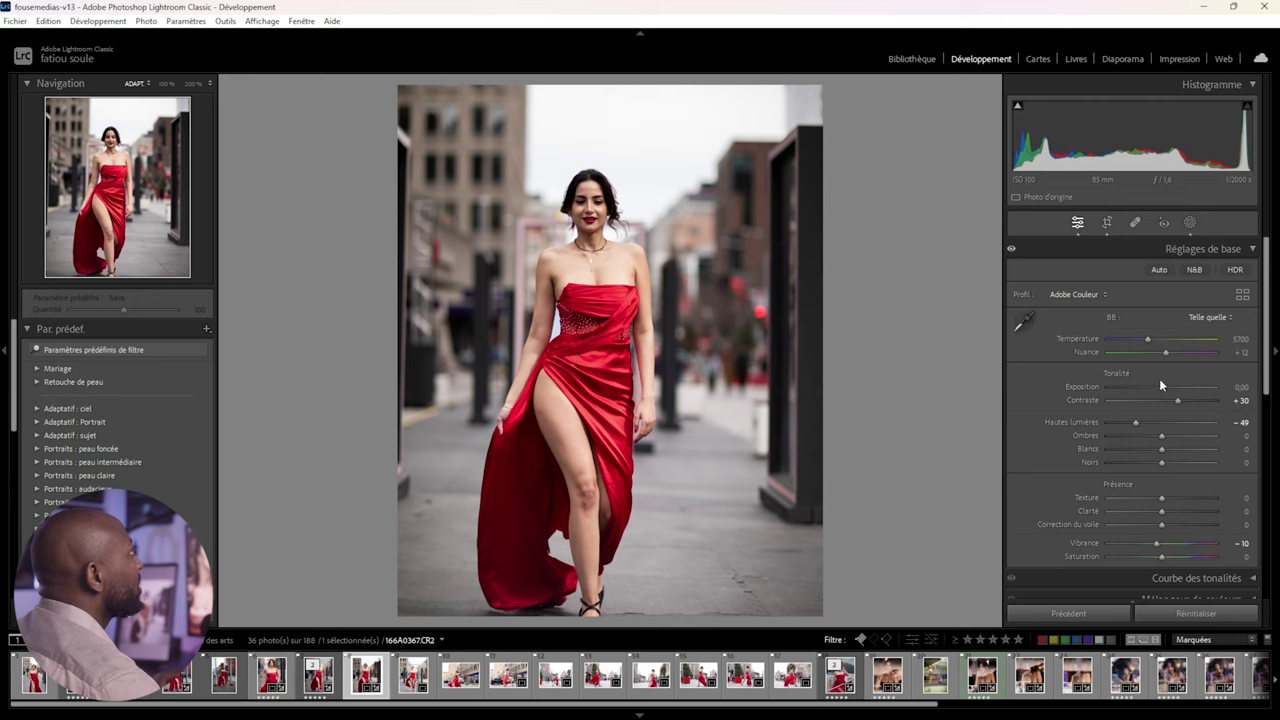
# Raise global Exposition to +0.19 and start a new linear gradient mask
pyautogui.moveTo(1163, 387); pyautogui.dragTo(1164, 389)
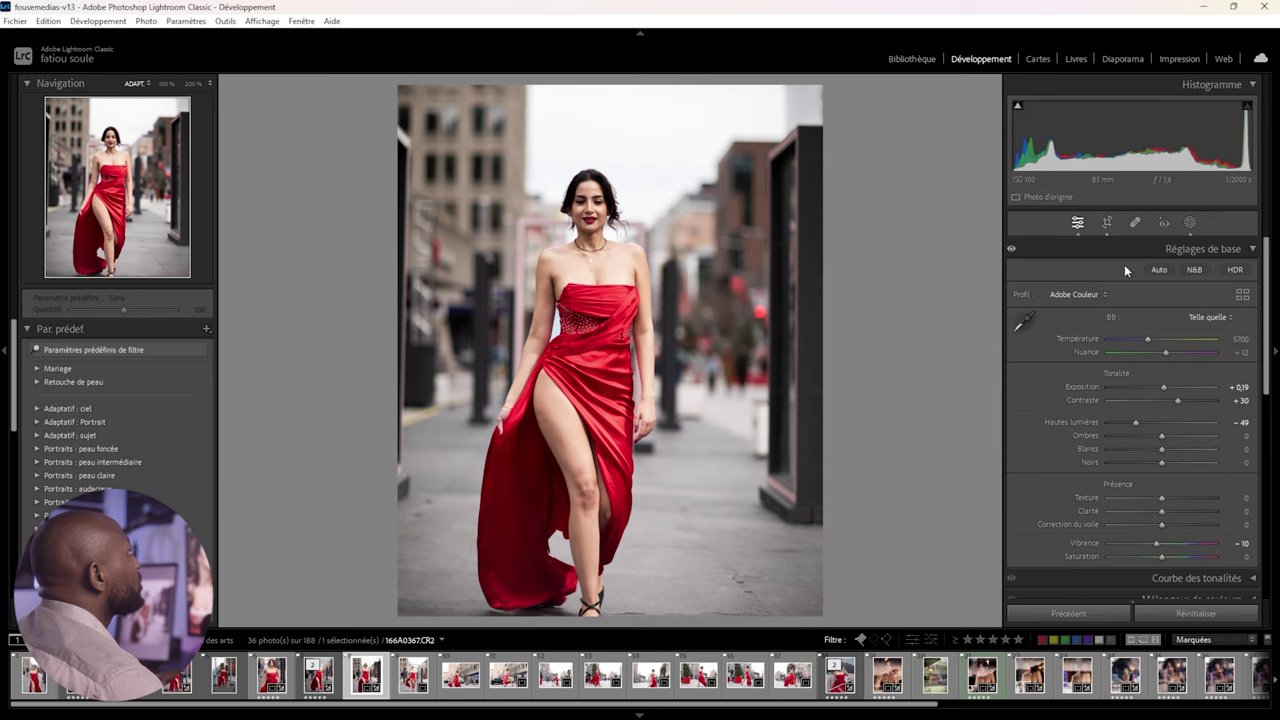
pyautogui.click(1191, 224)
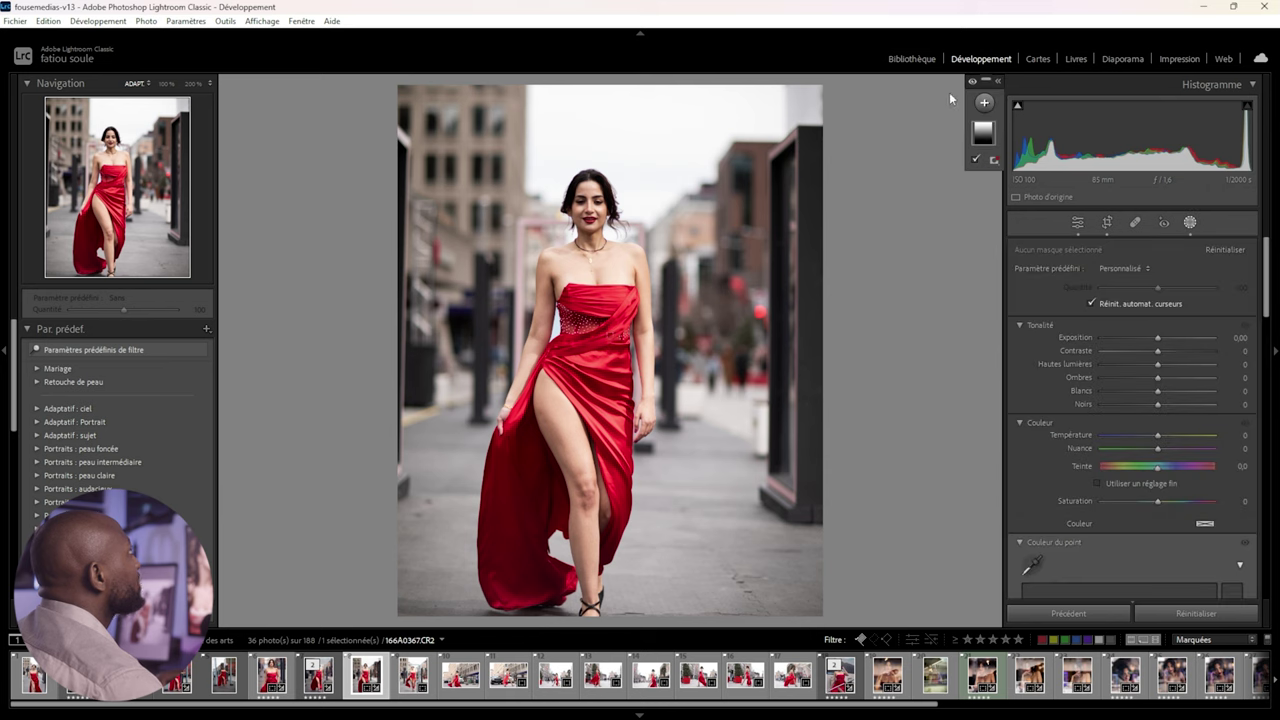
pyautogui.click(985, 103)
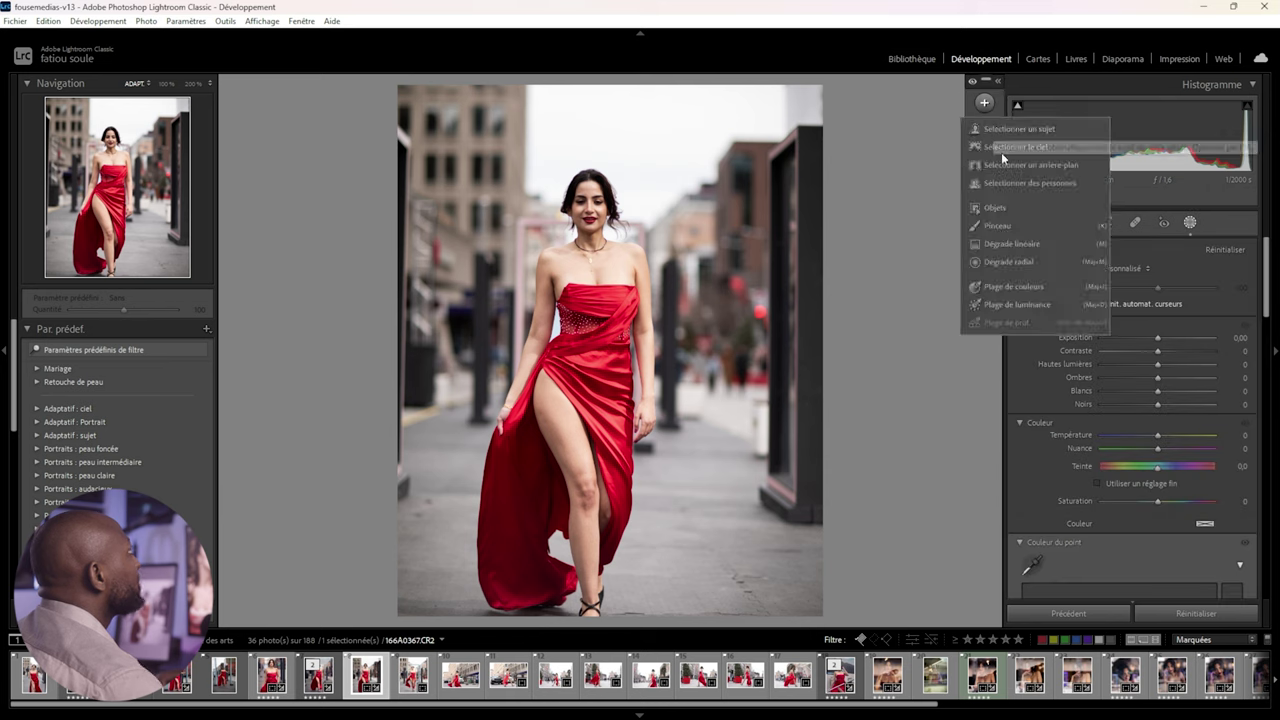
pyautogui.click(997, 243)
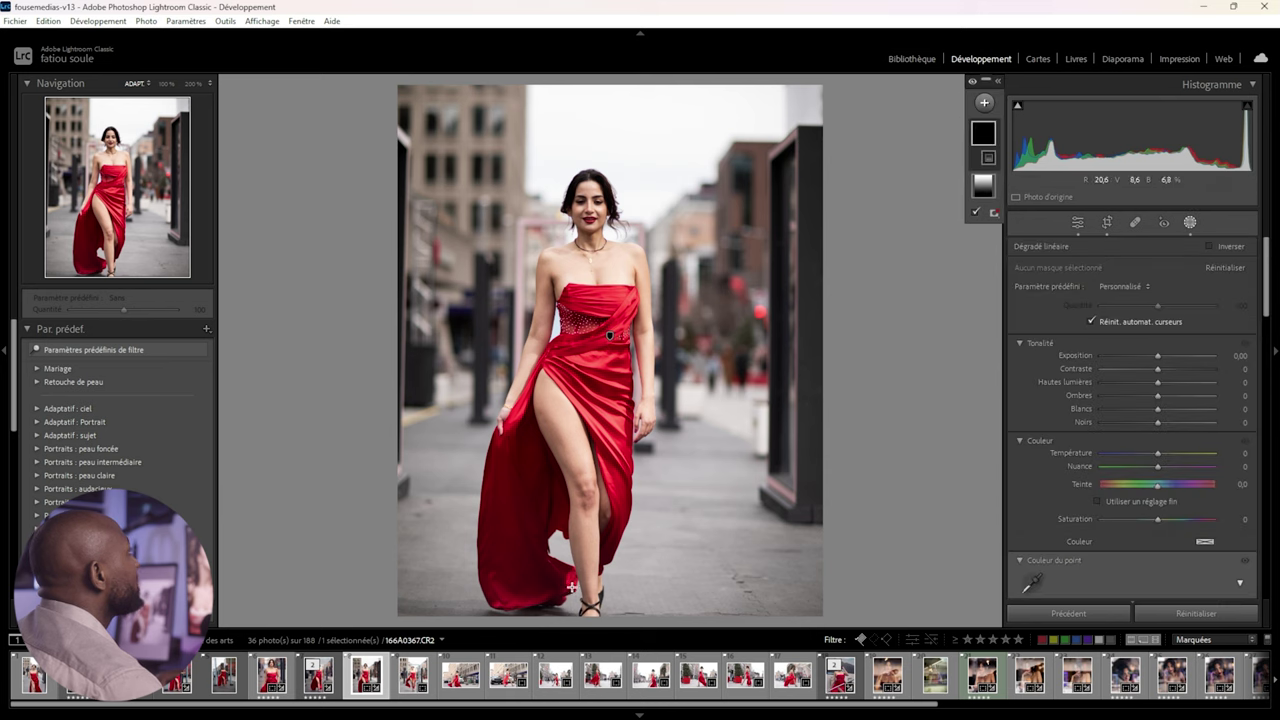
# Draw a linear gradient from the bottom upward at +0.57 exposure and deselect it
pyautogui.moveTo(600, 618)
pyautogui.mouseDown()
pyautogui.moveTo(598, 436)
pyautogui.moveTo(509, 470)
pyautogui.mouseUp()
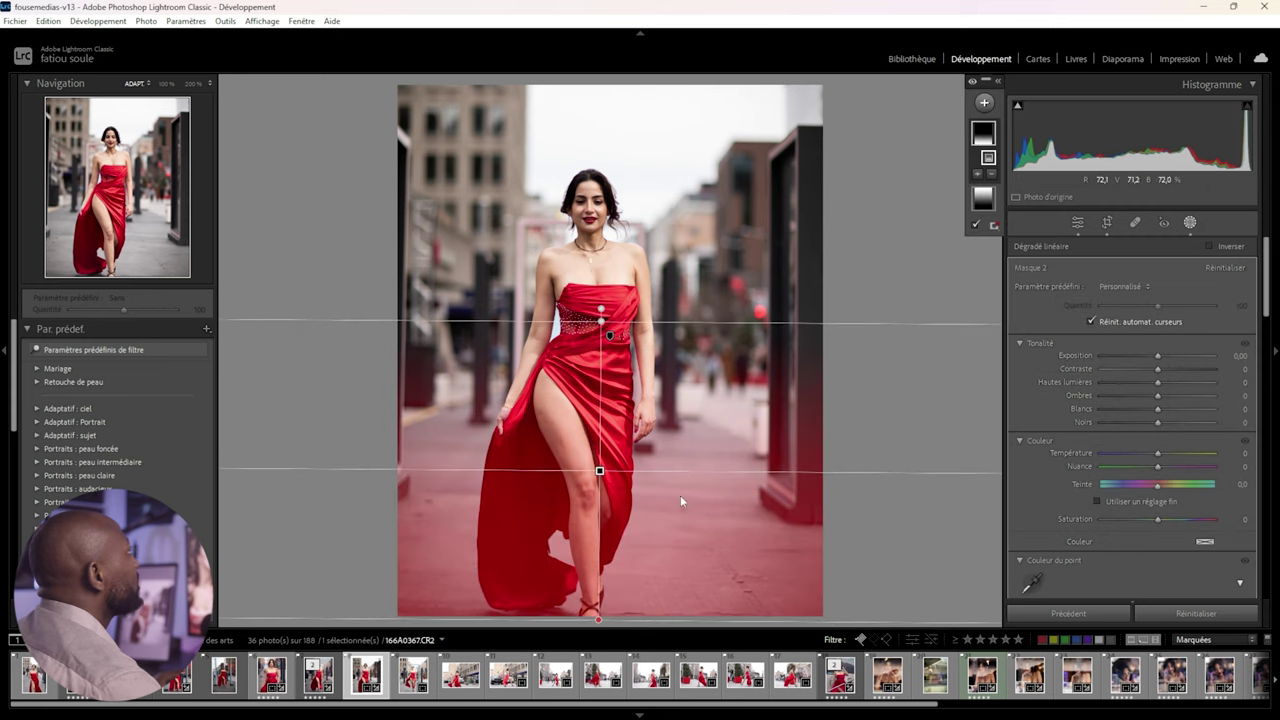
pyautogui.click(1158, 356)
pyautogui.moveTo(1158, 356); pyautogui.dragTo(1168, 356)
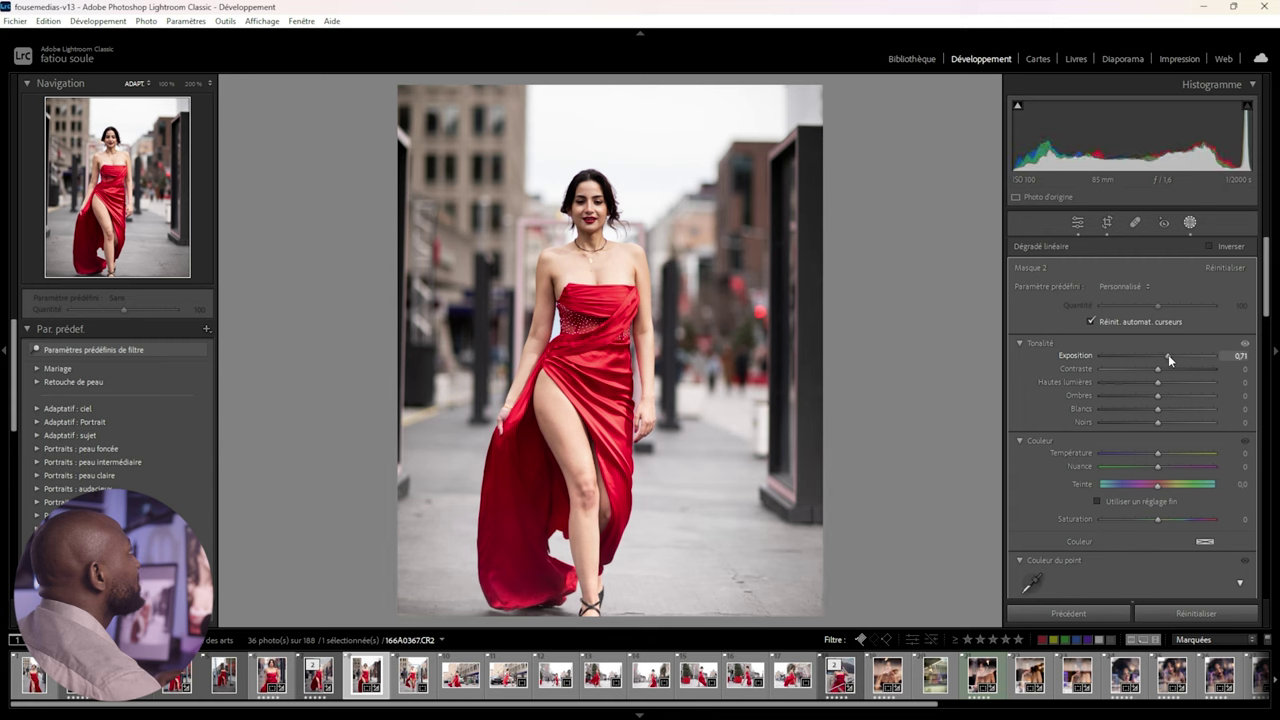
pyautogui.moveTo(1168, 356); pyautogui.dragTo(1164, 355)
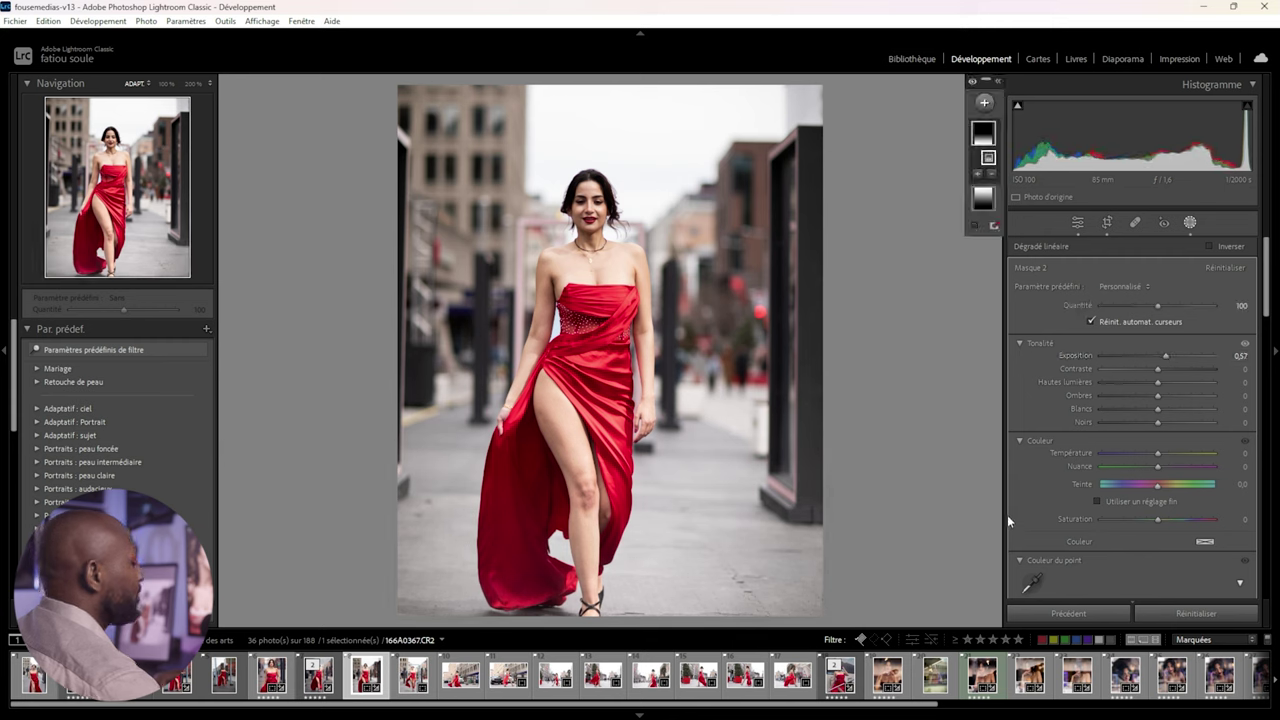
pyautogui.hotkey('shift', 'm')
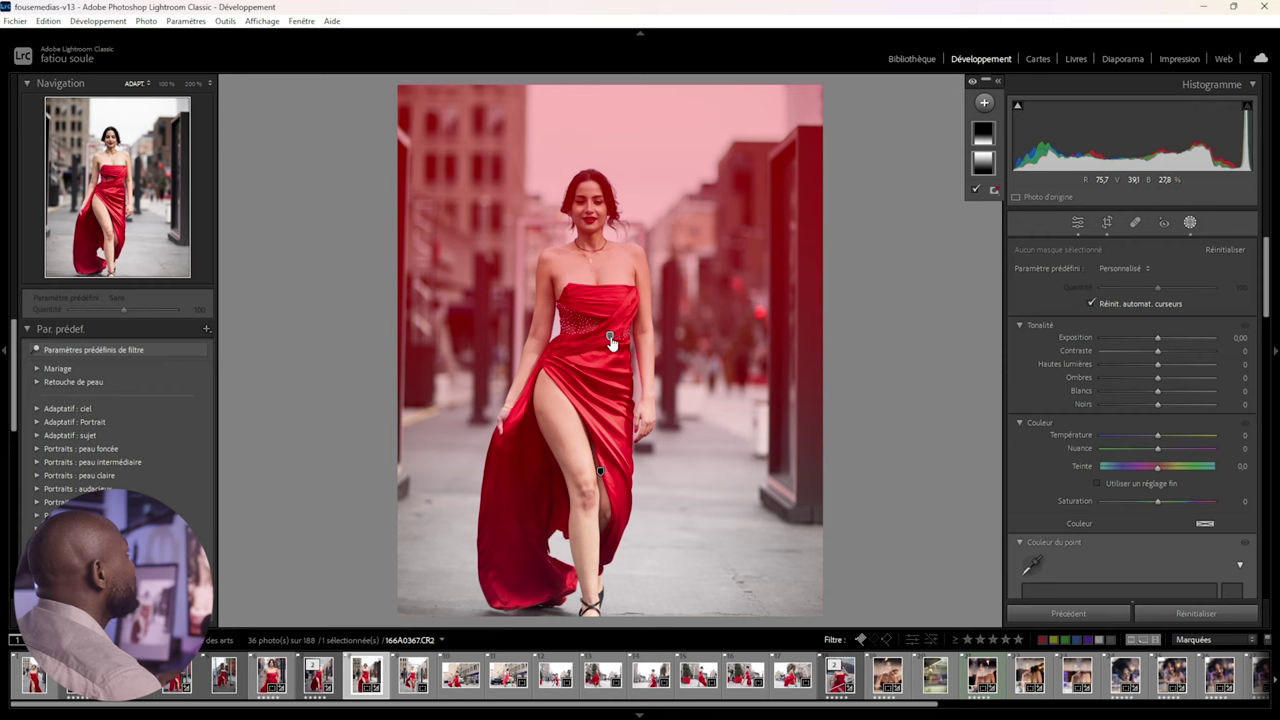
# Close masking, then reopen it and show the list of new mask types
pyautogui.click(1190, 224)
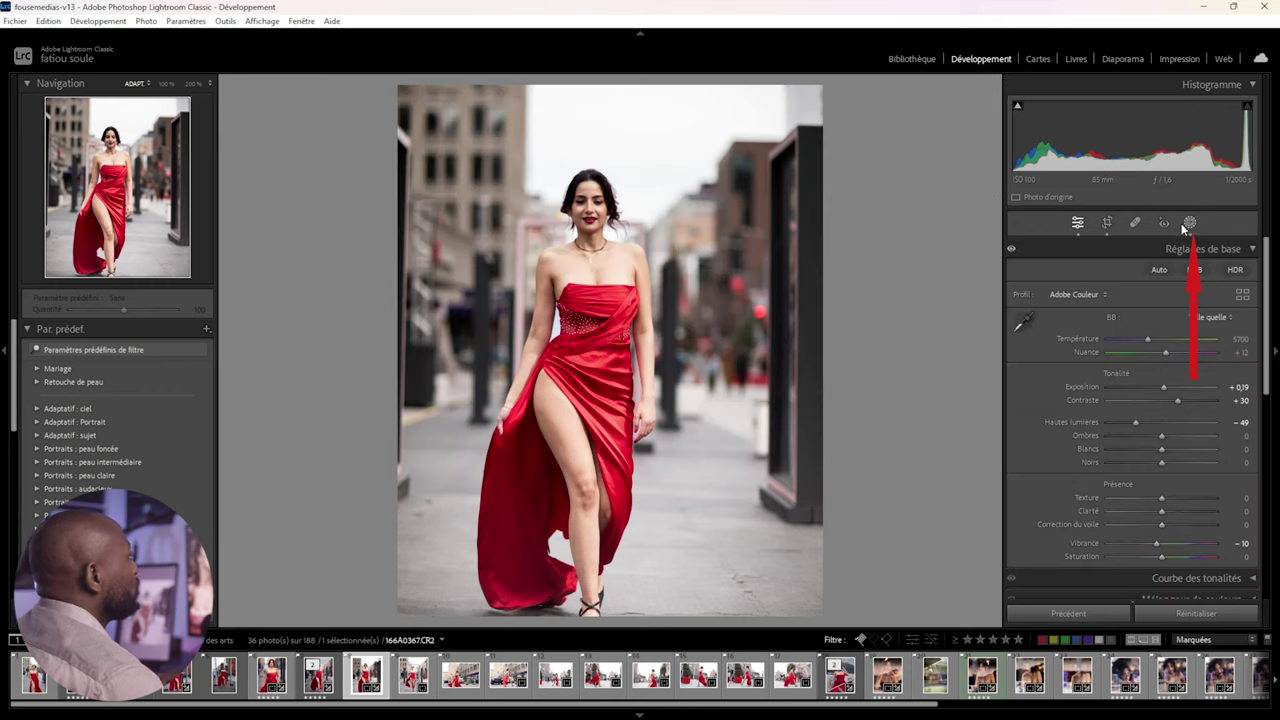
pyautogui.click(1190, 224)
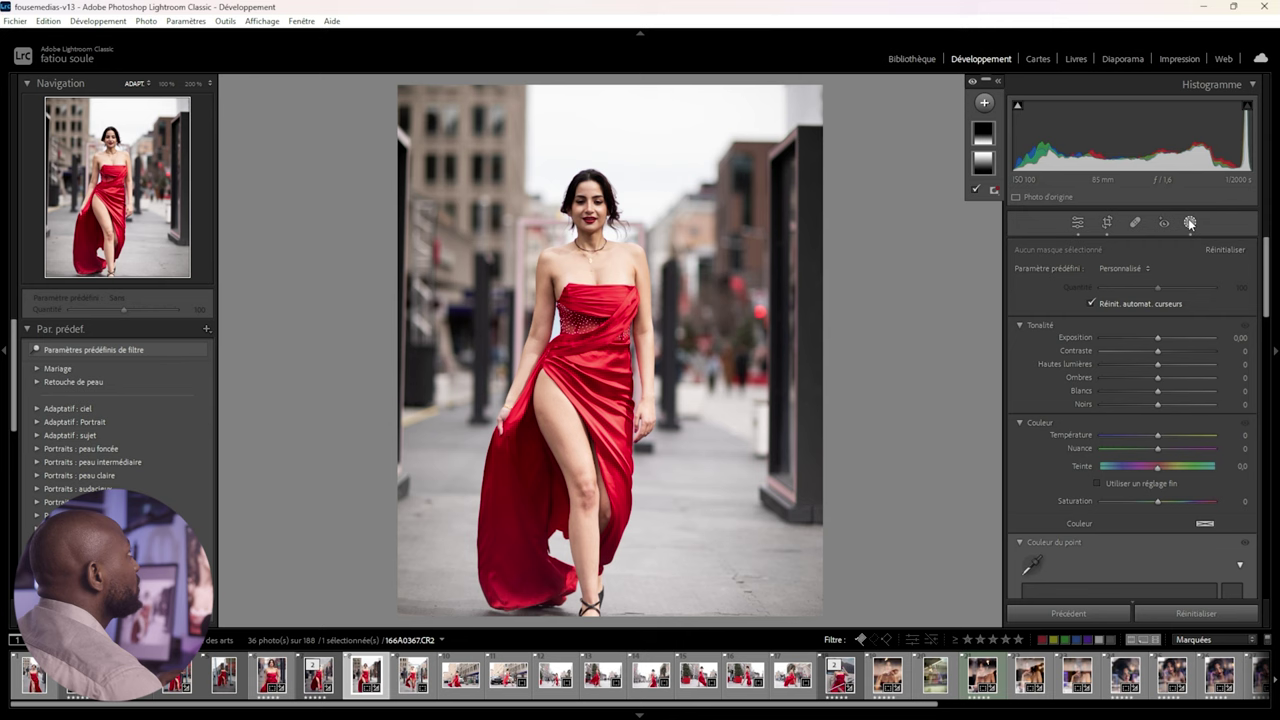
pyautogui.click(1190, 224)
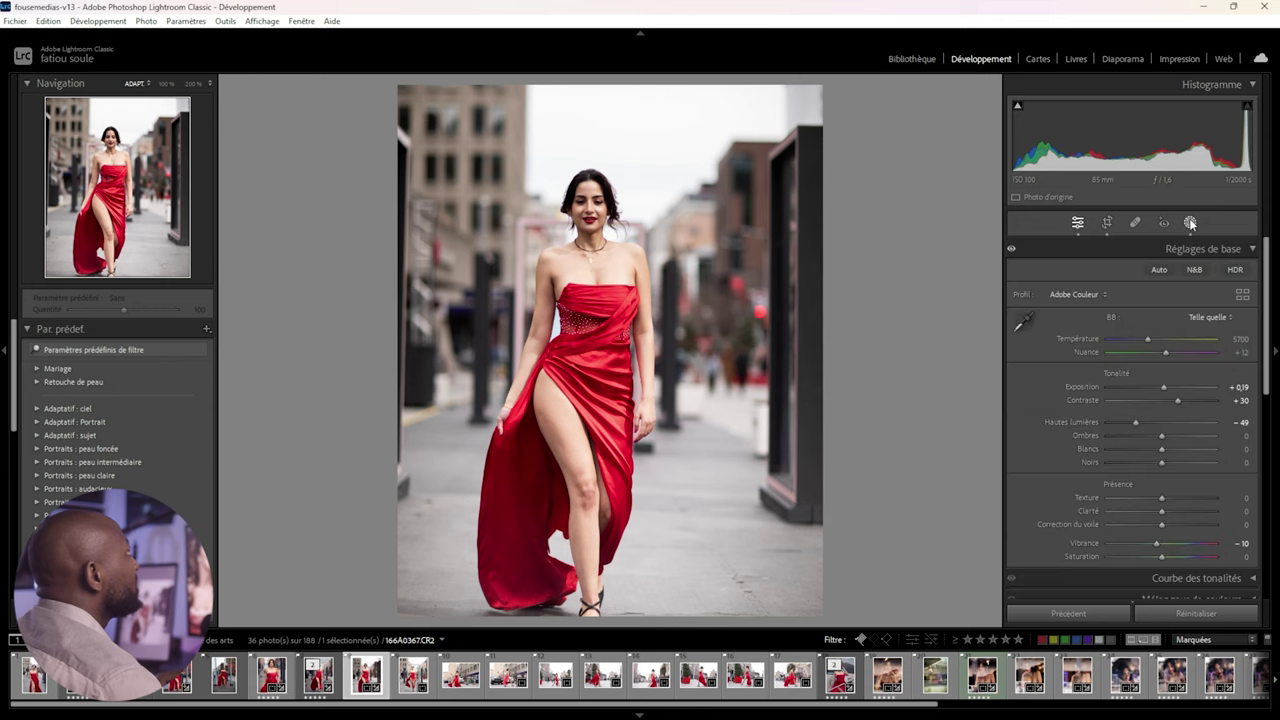
pyautogui.click(1190, 224)
pyautogui.click(984, 103)
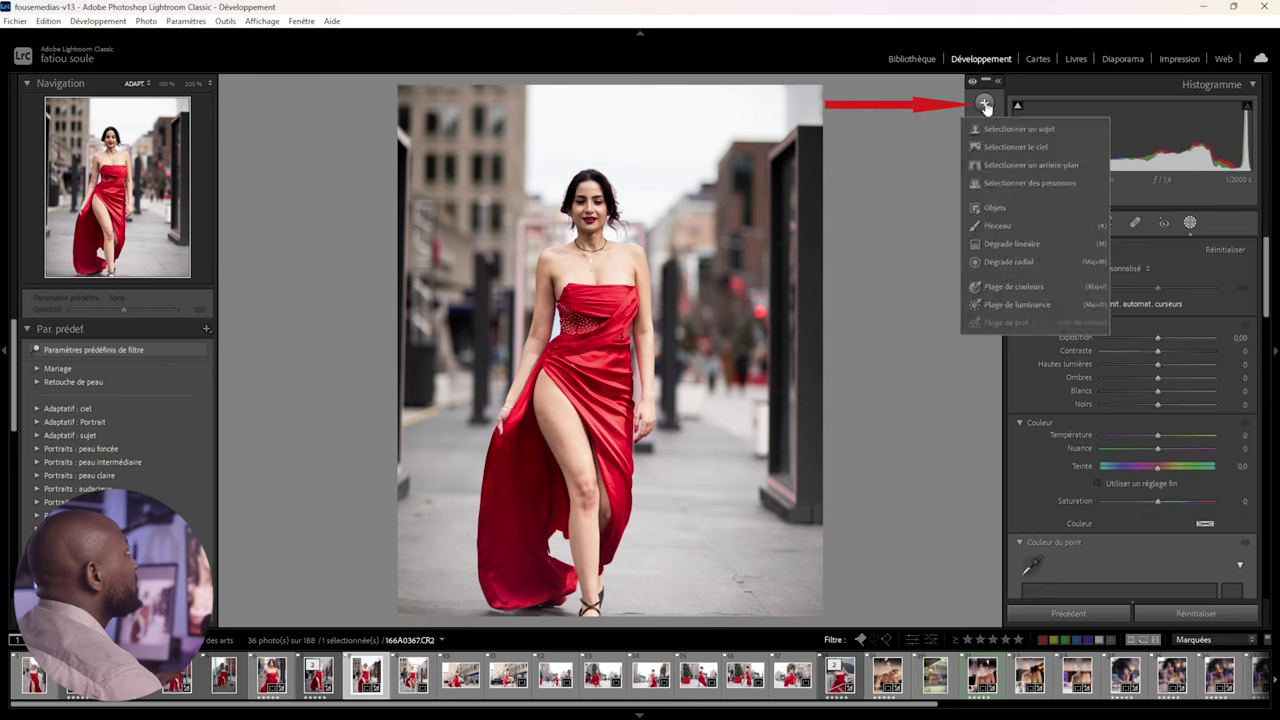
# Add an inverted radial gradient around the woman, widened, taller and moved up
pyautogui.click(1000, 262)
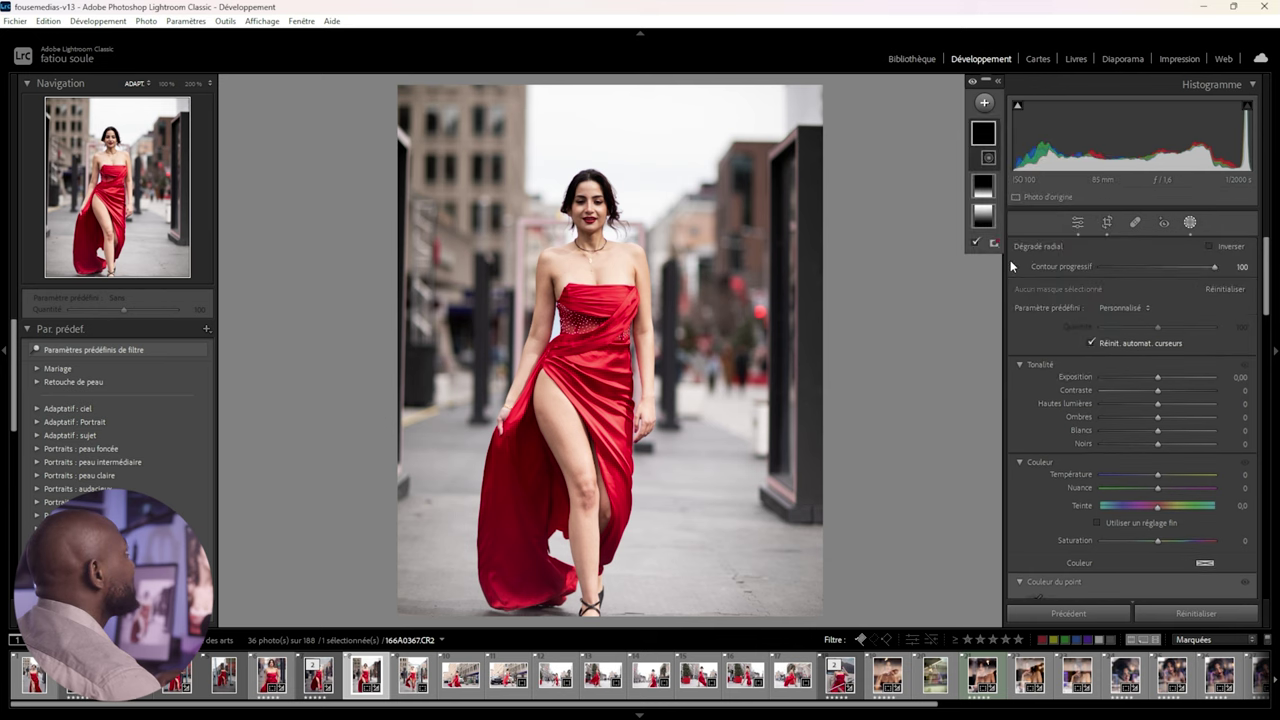
pyautogui.moveTo(597, 373); pyautogui.dragTo(443, 95)
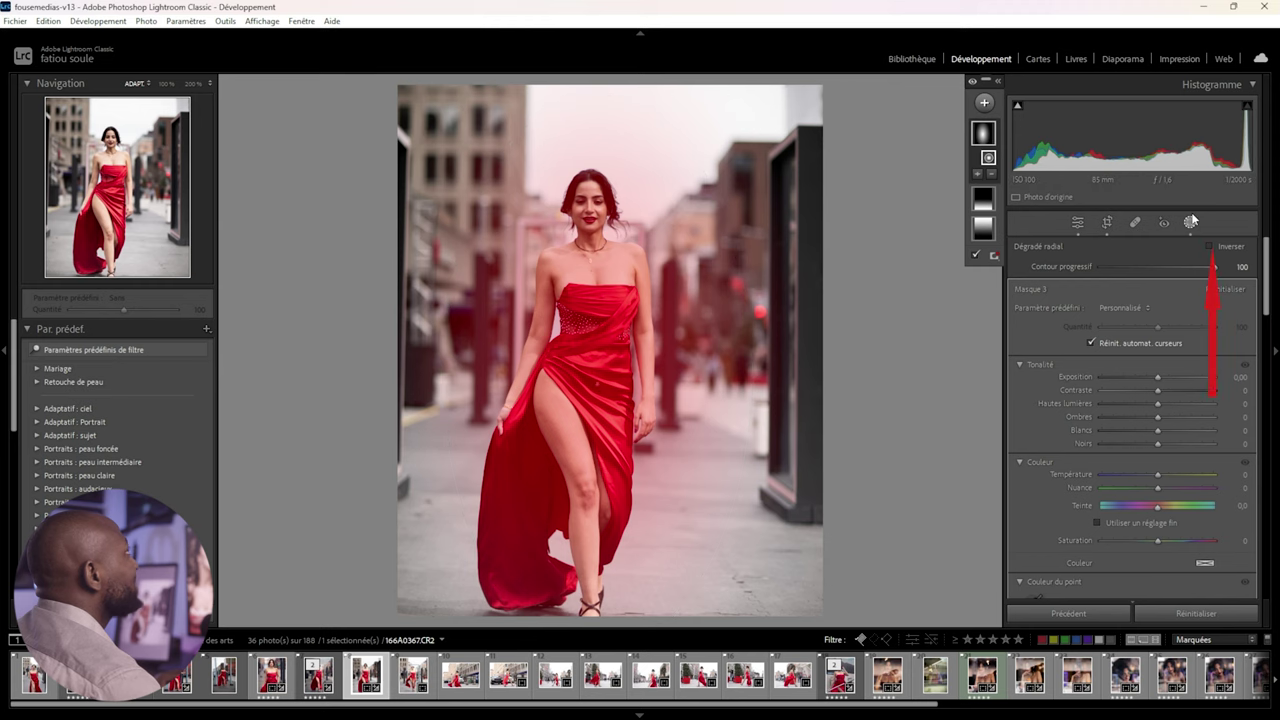
pyautogui.click(1209, 246)
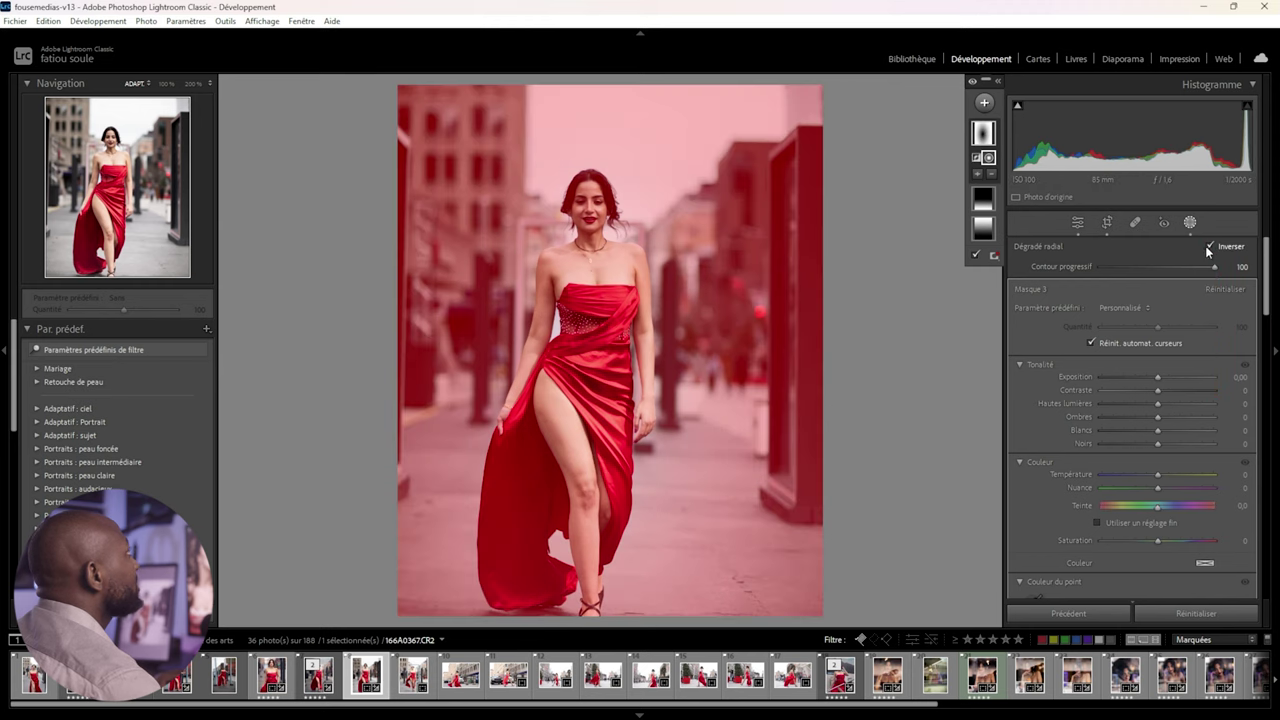
pyautogui.moveTo(751, 373); pyautogui.dragTo(772, 372)
pyautogui.moveTo(597, 92); pyautogui.dragTo(597, 75)
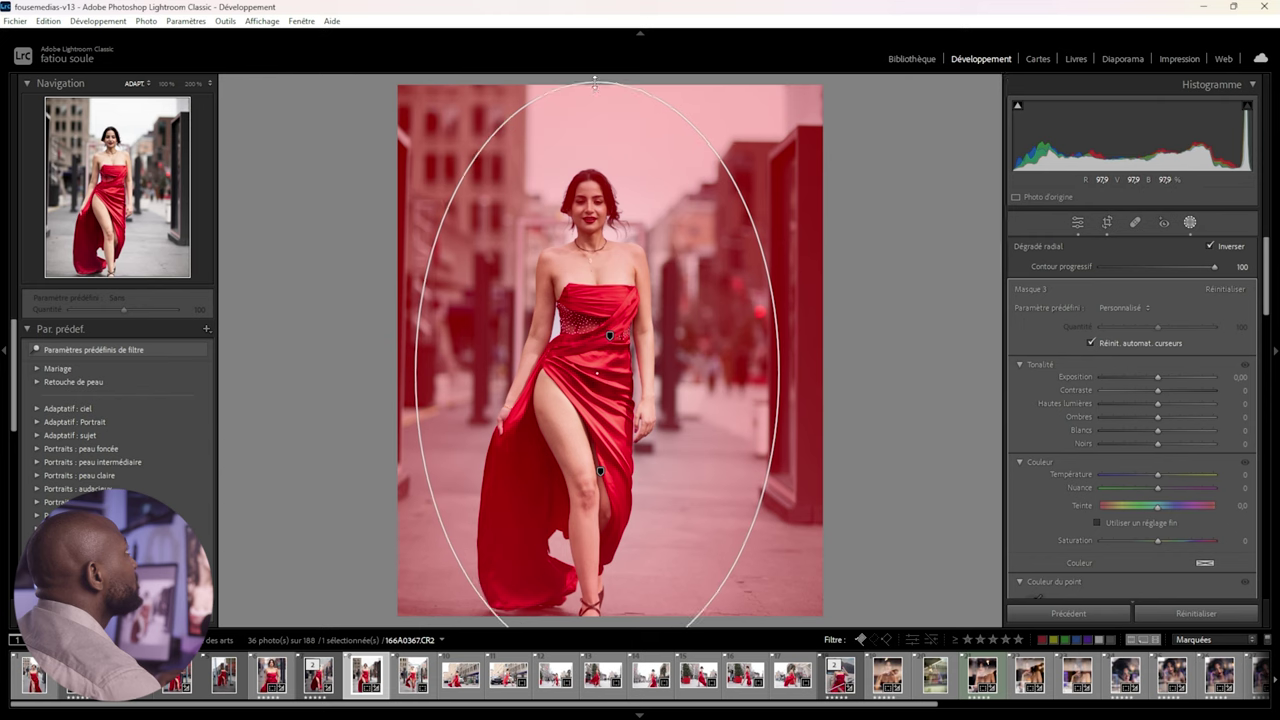
pyautogui.moveTo(596, 314); pyautogui.dragTo(596, 270)
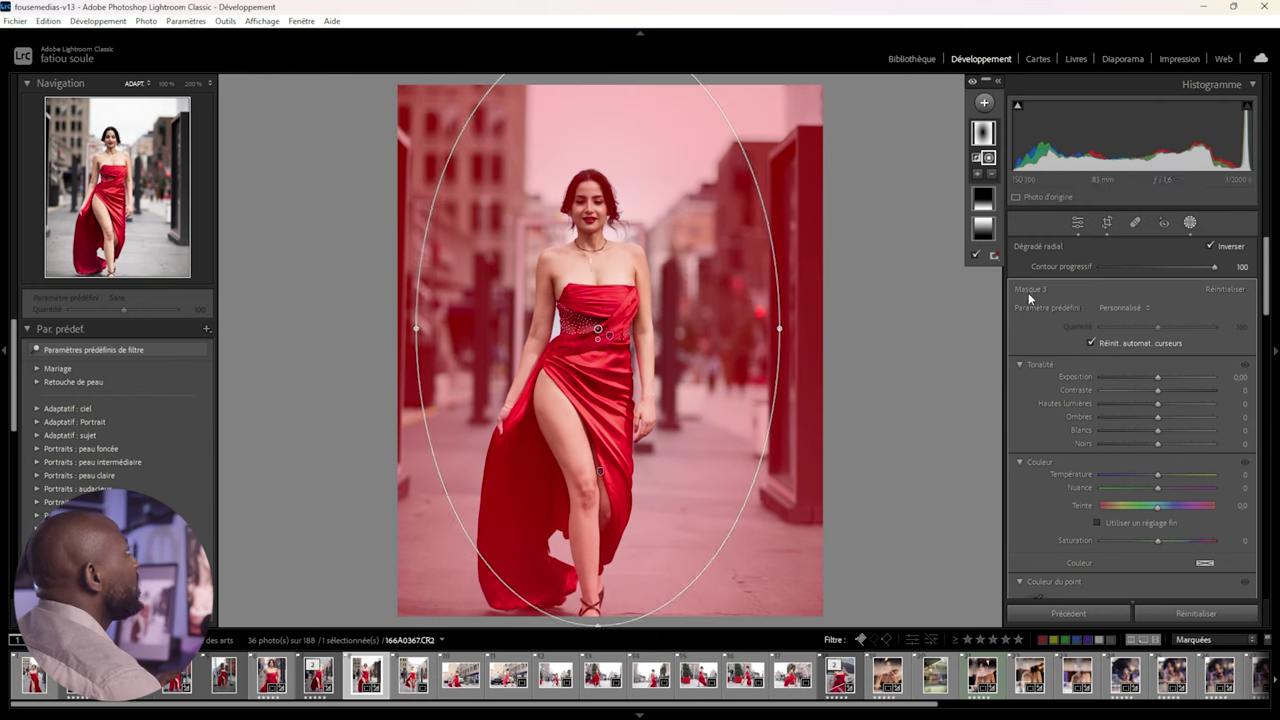
# Set the radial mask's Contour progressif (feather) to 34
pyautogui.click(1216, 268)
pyautogui.moveTo(1207, 271); pyautogui.dragTo(1100, 267)
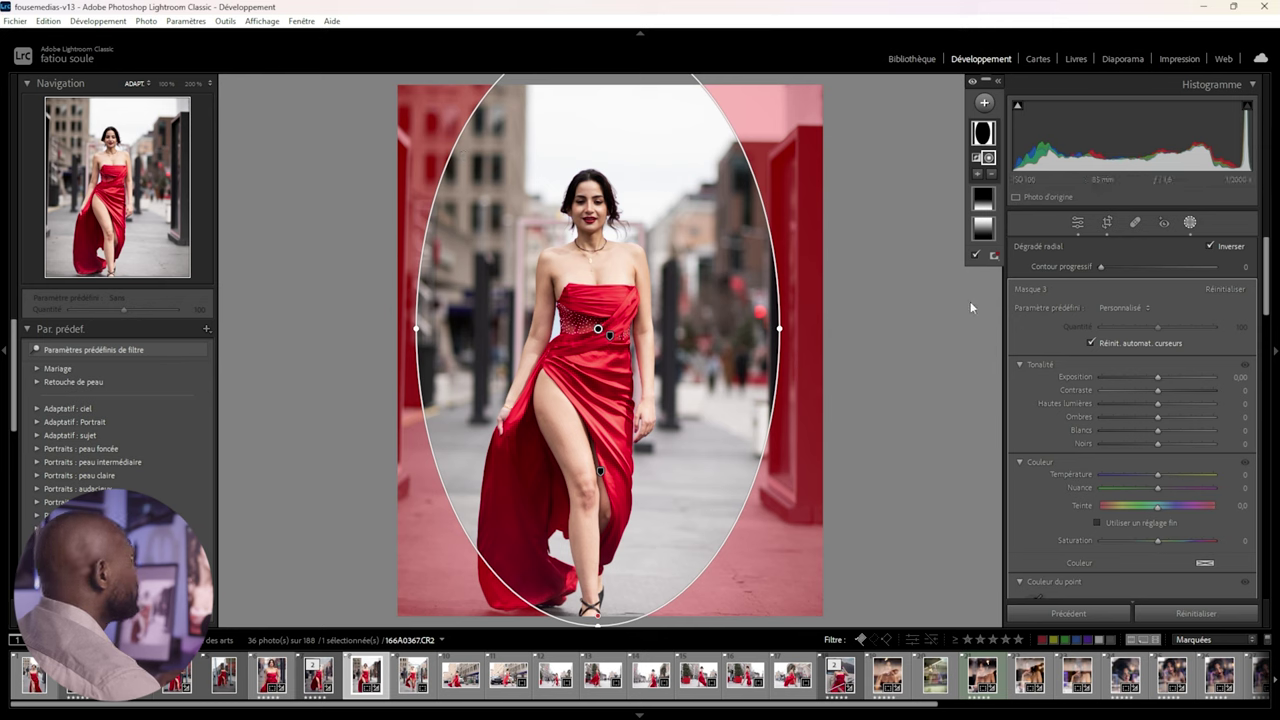
pyautogui.moveTo(1111, 268); pyautogui.dragTo(1138, 268)
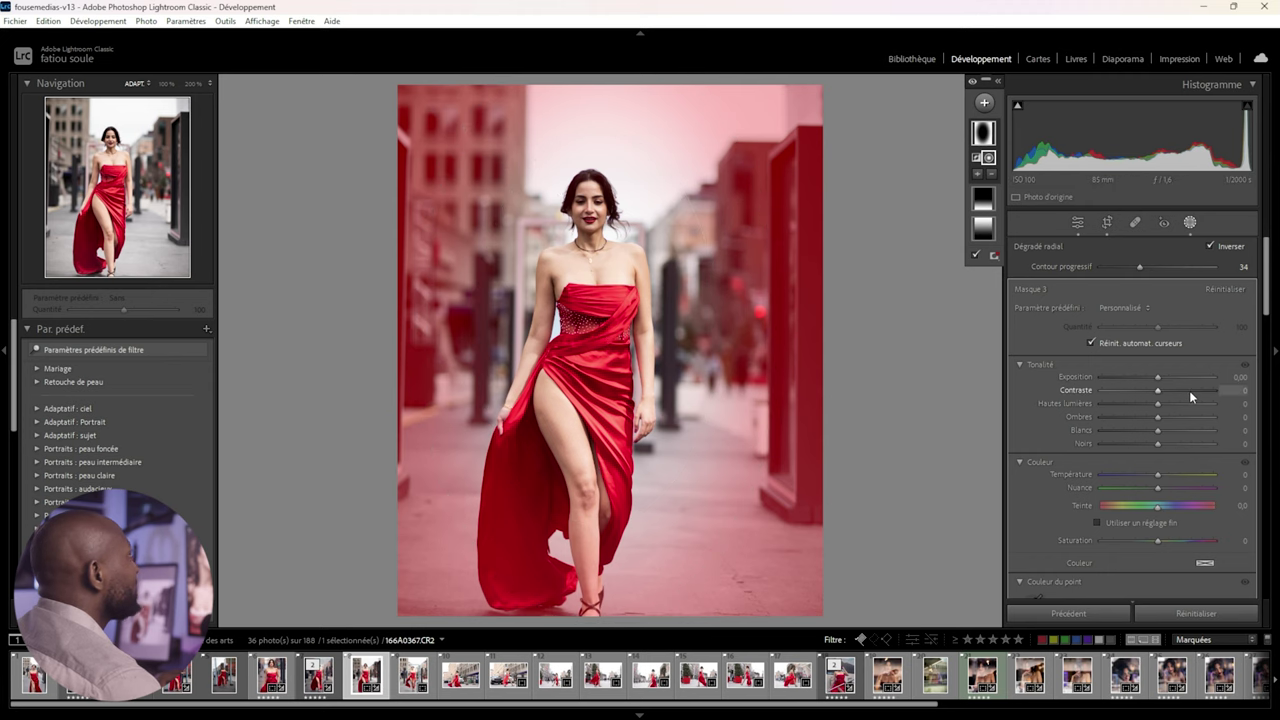
# Give the radial mask -0.38 exposure and -56 highlights, deselect it, and return to basic adjustments
pyautogui.press('o')
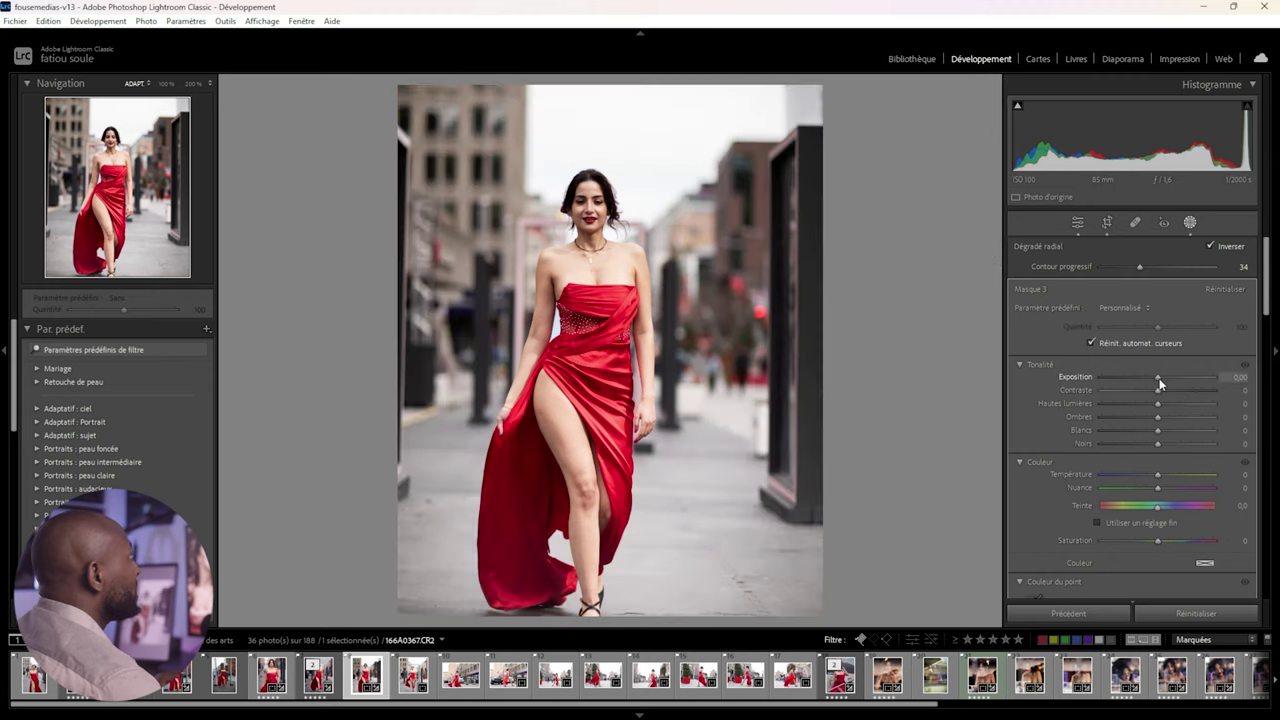
pyautogui.moveTo(1158, 378); pyautogui.dragTo(1149, 378)
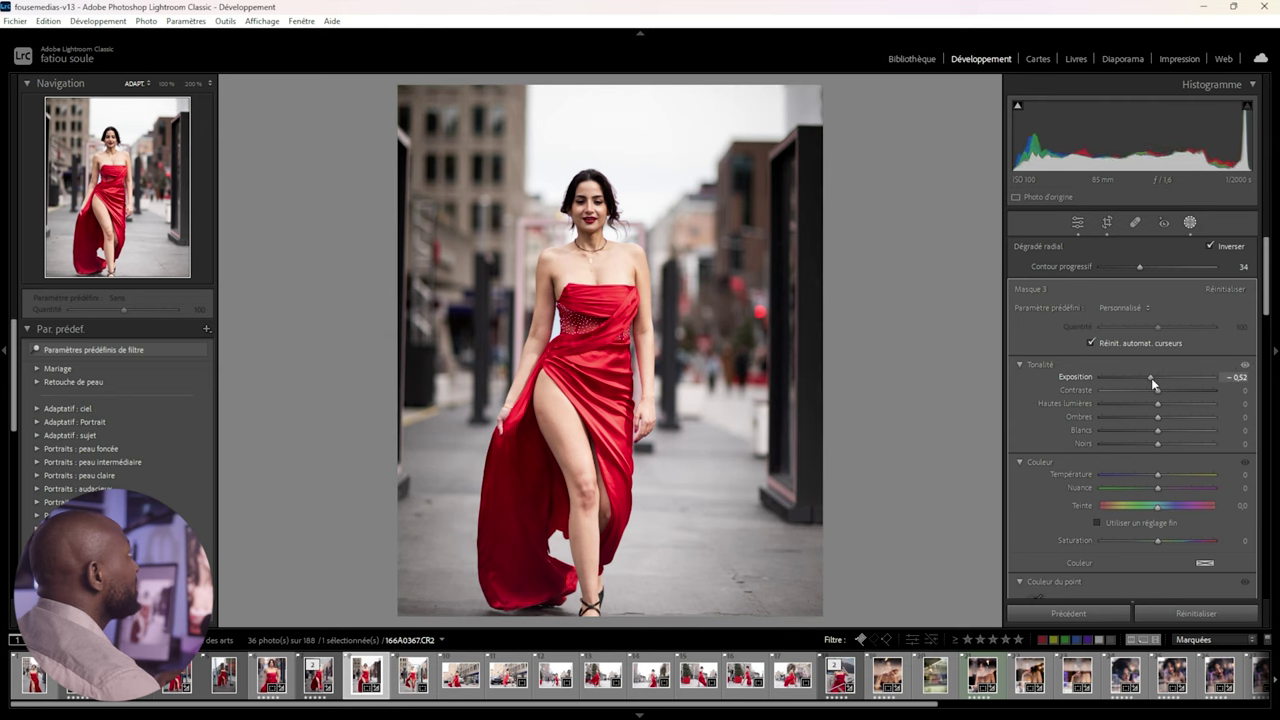
pyautogui.moveTo(1149, 378); pyautogui.dragTo(1073, 374)
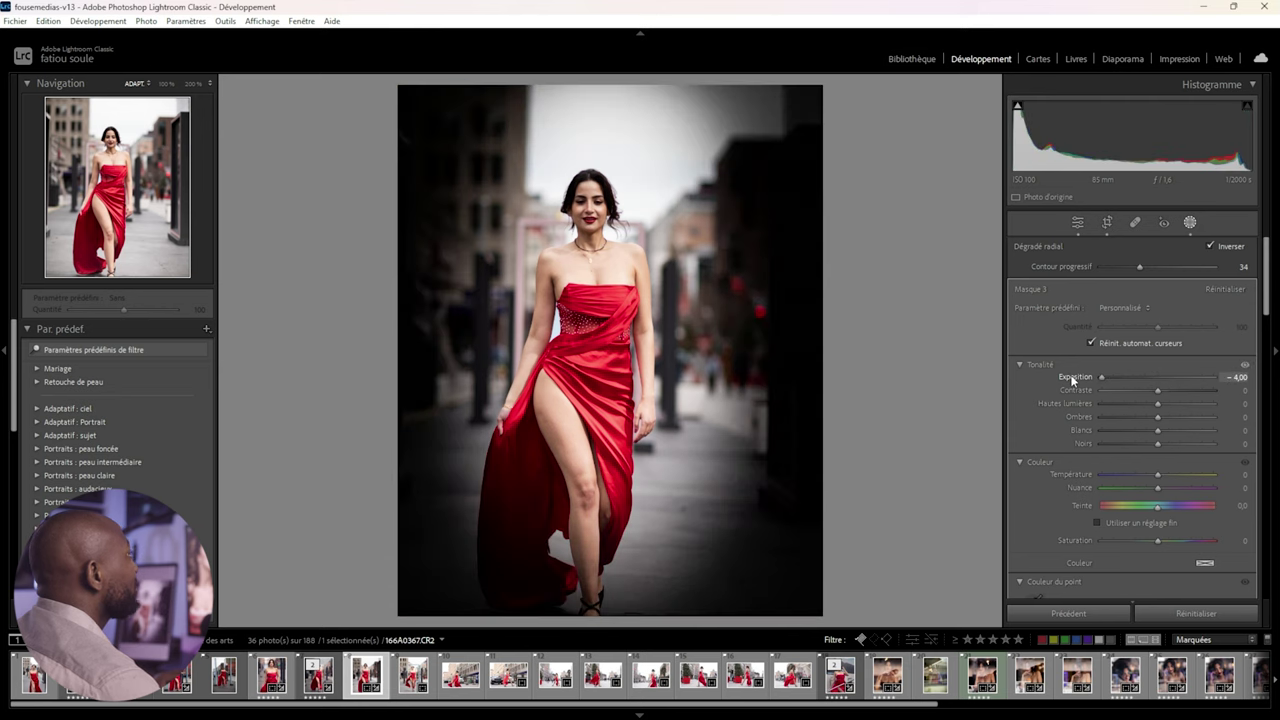
pyautogui.moveTo(1107, 376); pyautogui.dragTo(1155, 381)
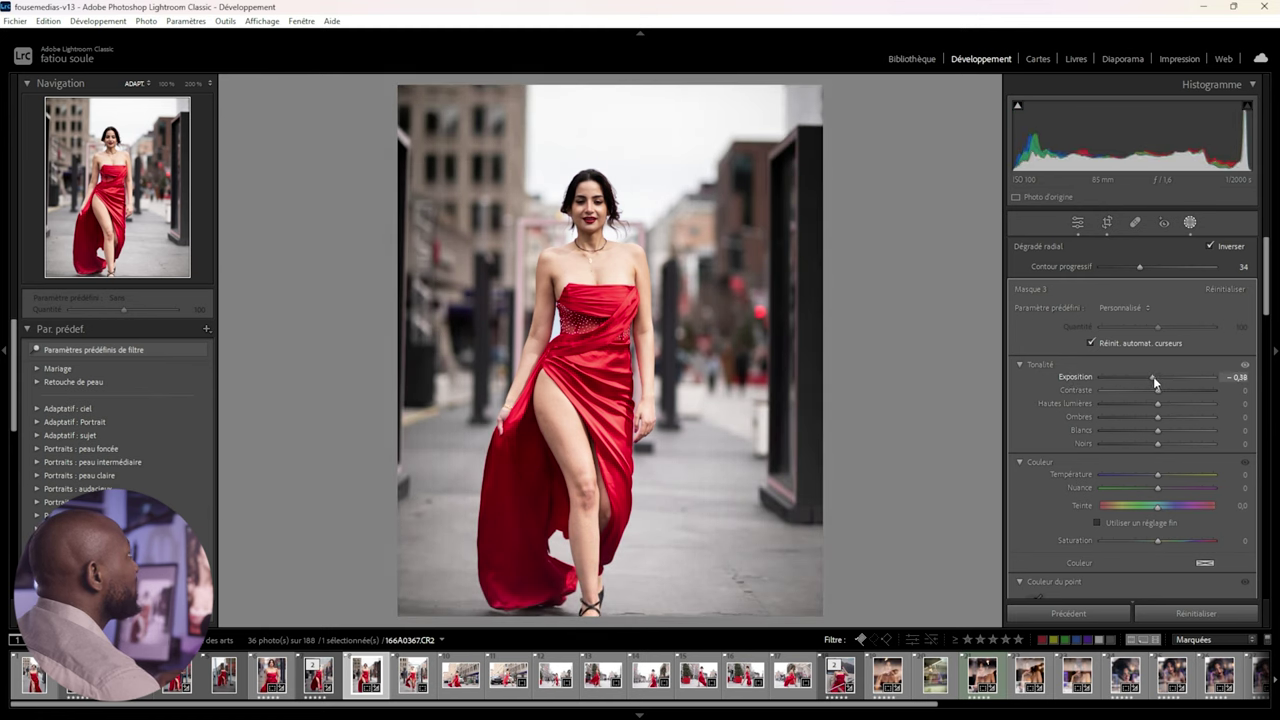
pyautogui.moveTo(1156, 403); pyautogui.dragTo(1125, 403)
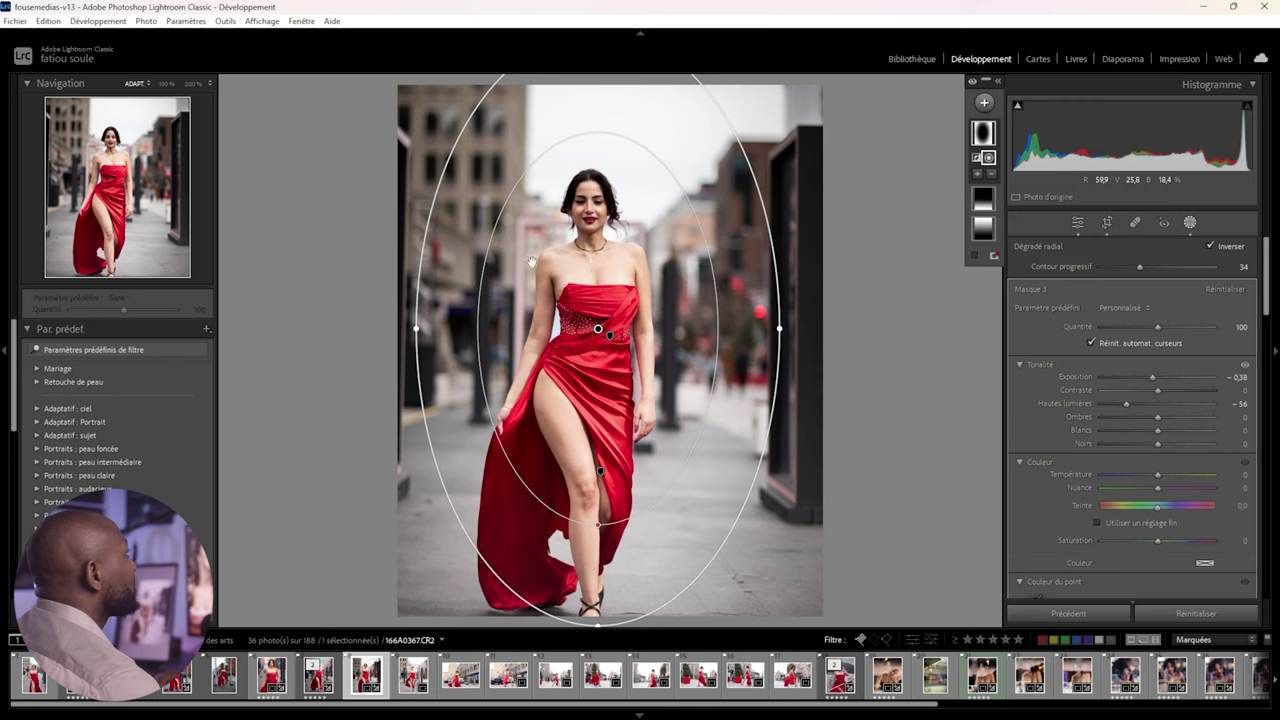
pyautogui.click(925, 377)
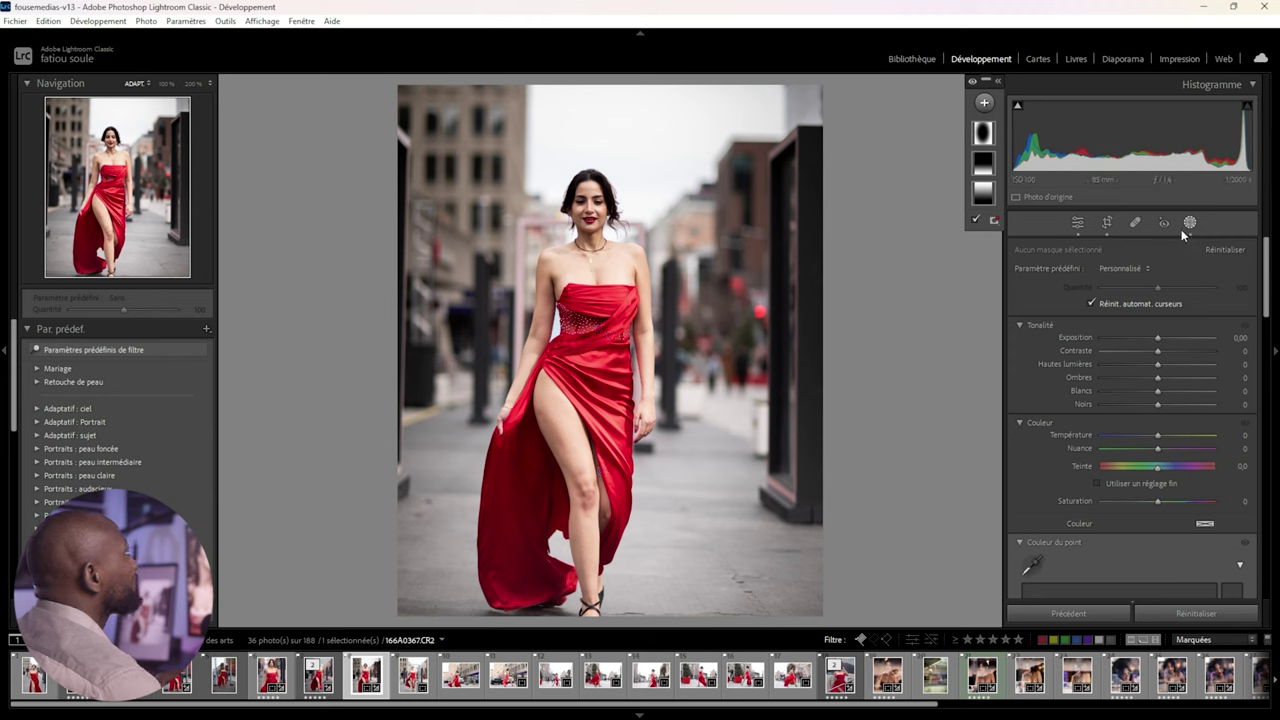
pyautogui.click(1078, 224)
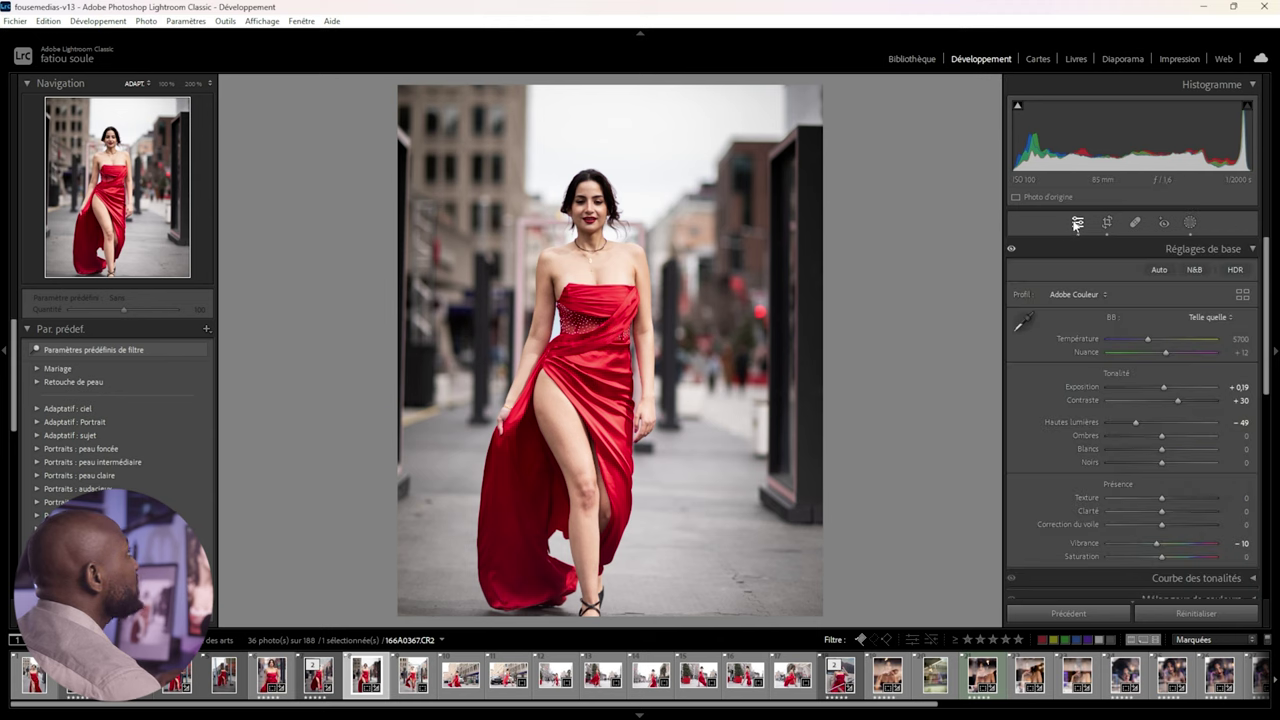
# Collapse the Basic and Color Grading panels and expand the Mélangeur de couleurs
pyautogui.click(1252, 250)
pyautogui.click(1250, 312)
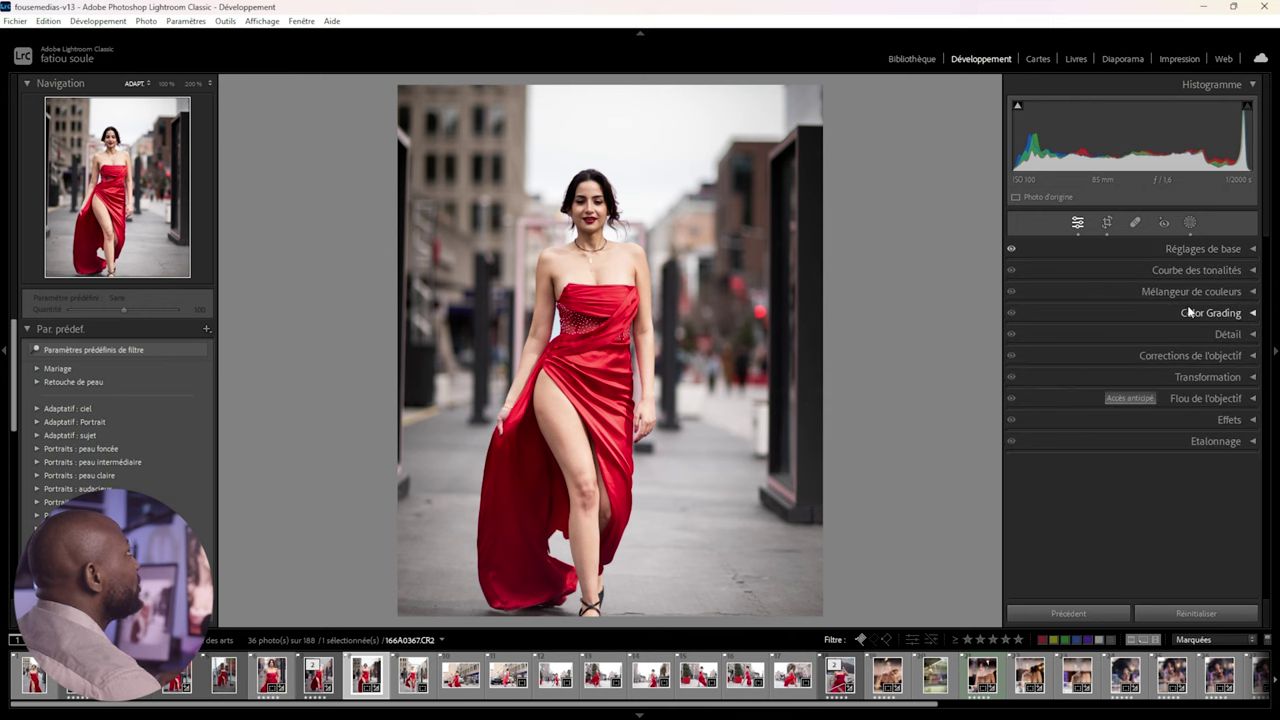
pyautogui.click(1252, 291)
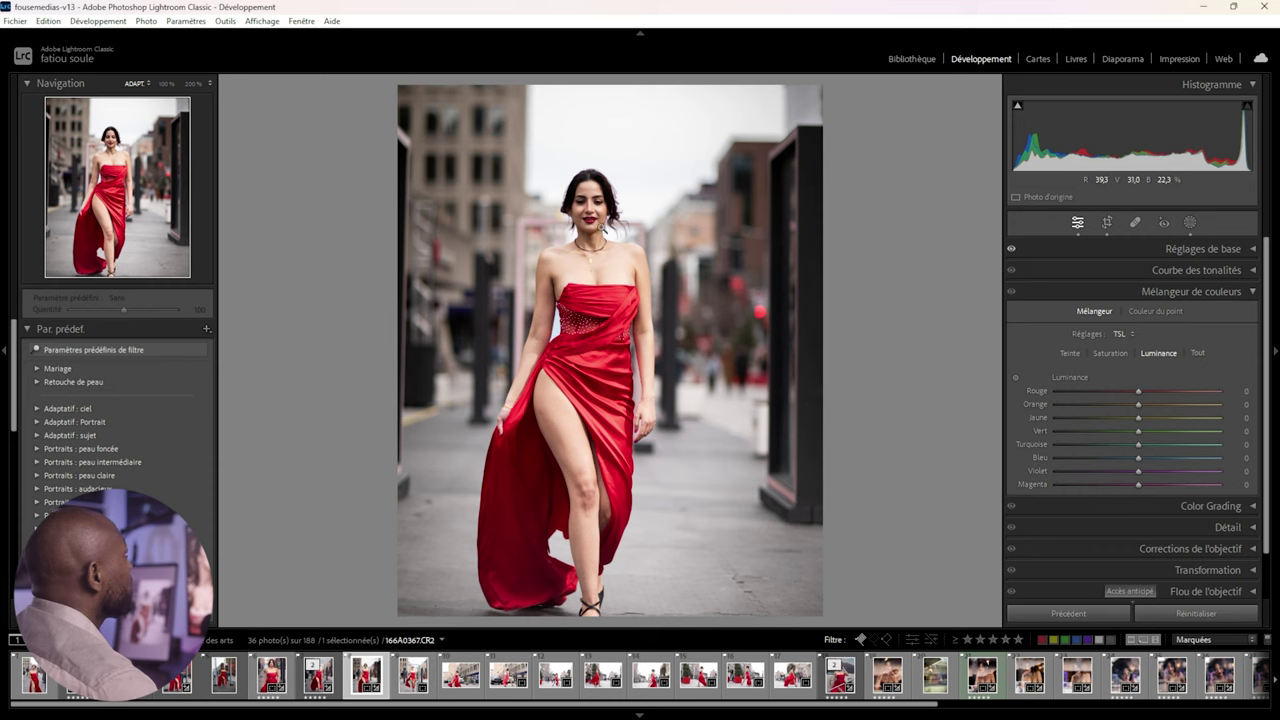
# In Color Mixer, raise red (Rouge) saturation to +22 and lower red luminance to darken the dress
pyautogui.click(591, 221)
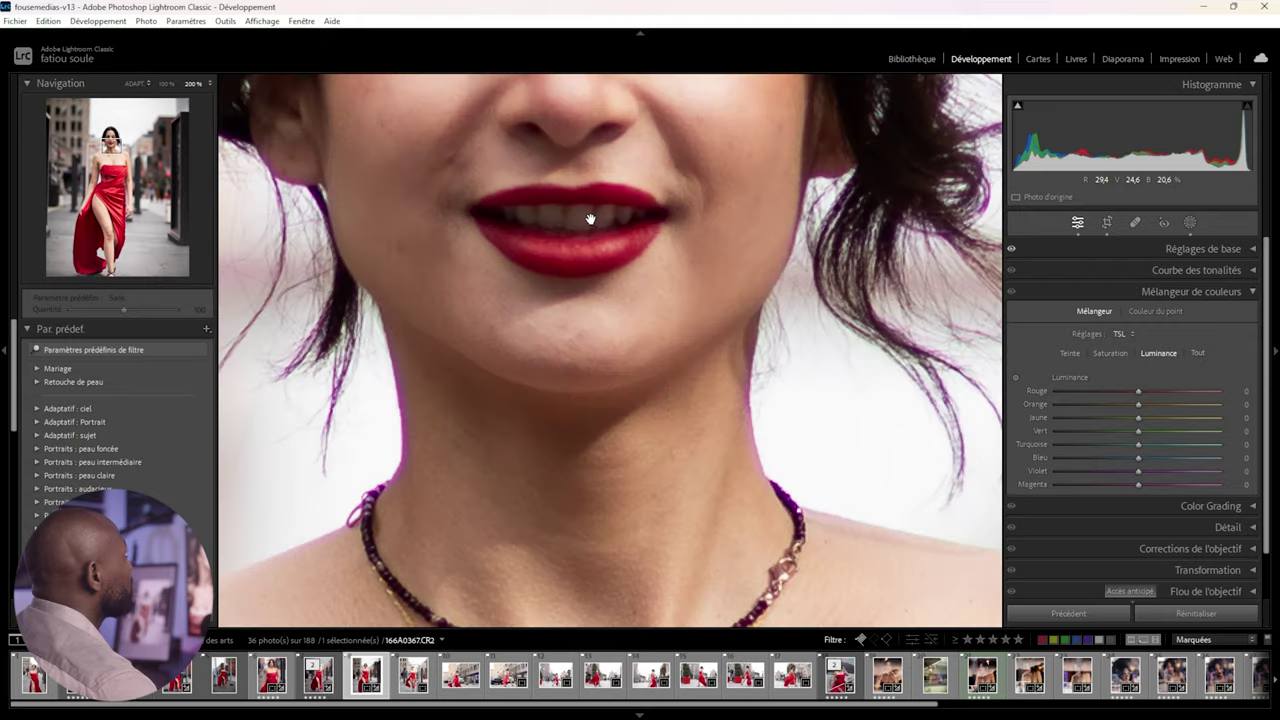
pyautogui.click(591, 224)
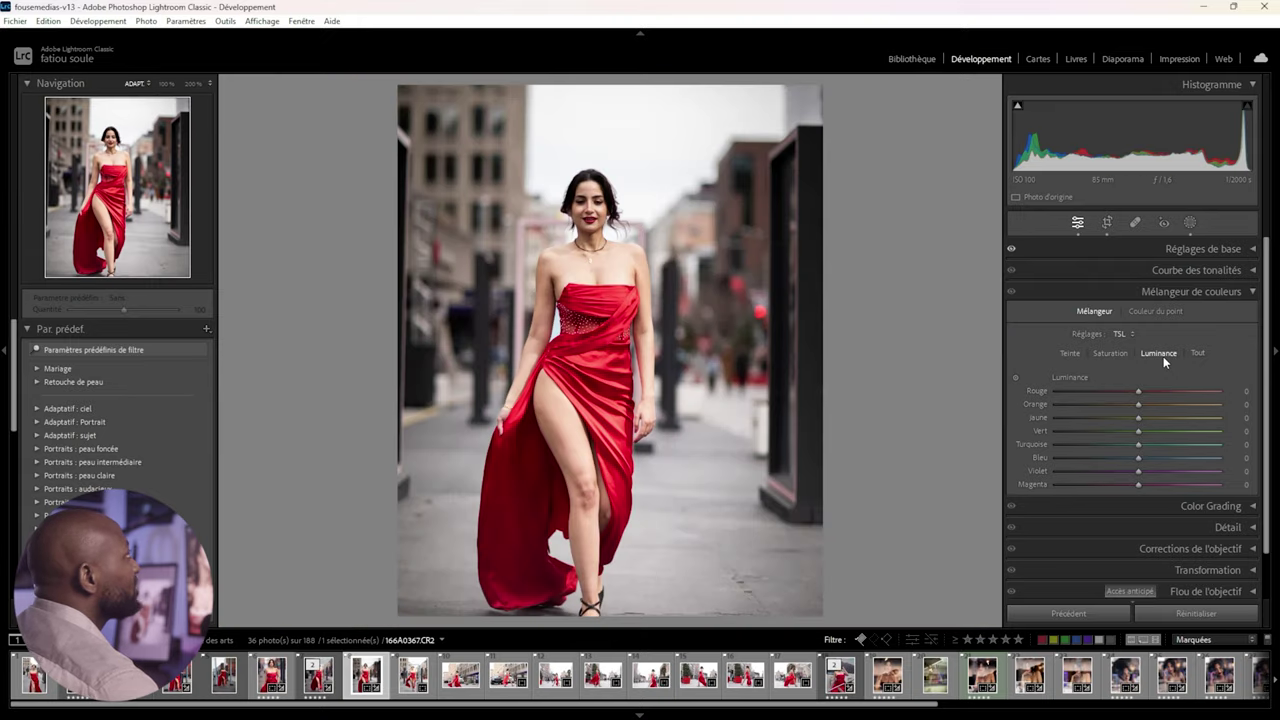
pyautogui.click(1070, 353)
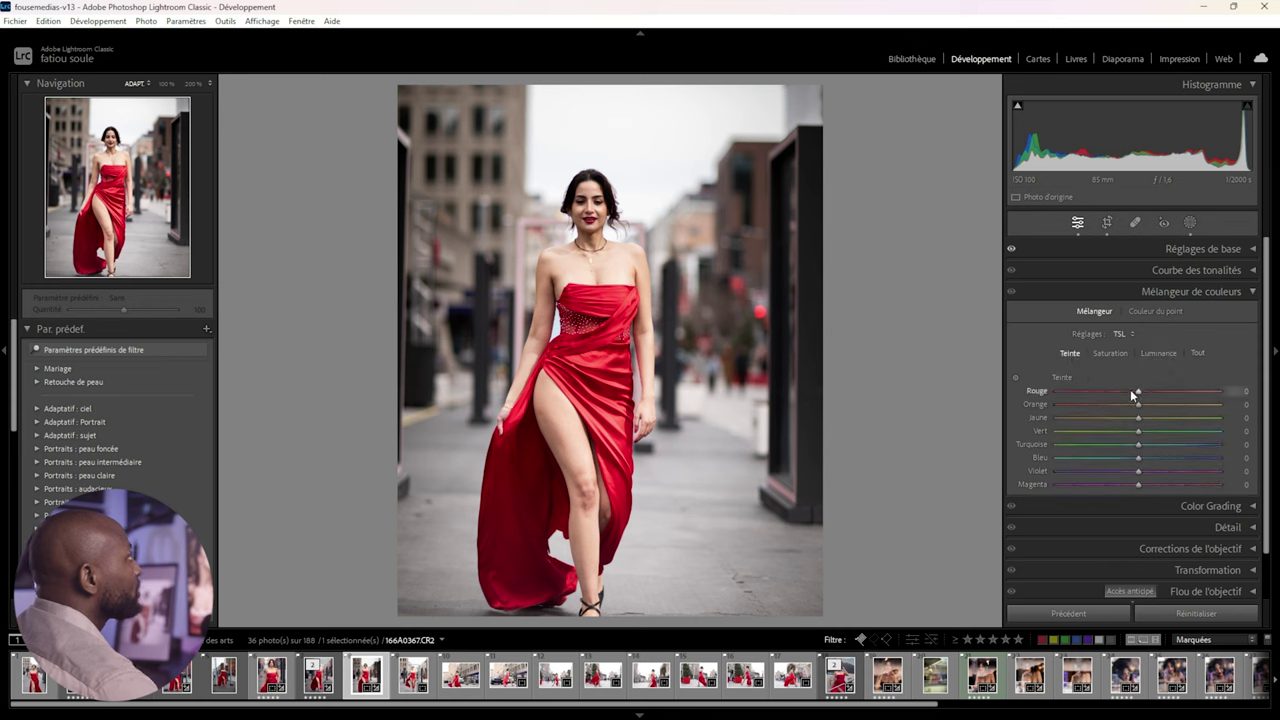
pyautogui.click(1110, 353)
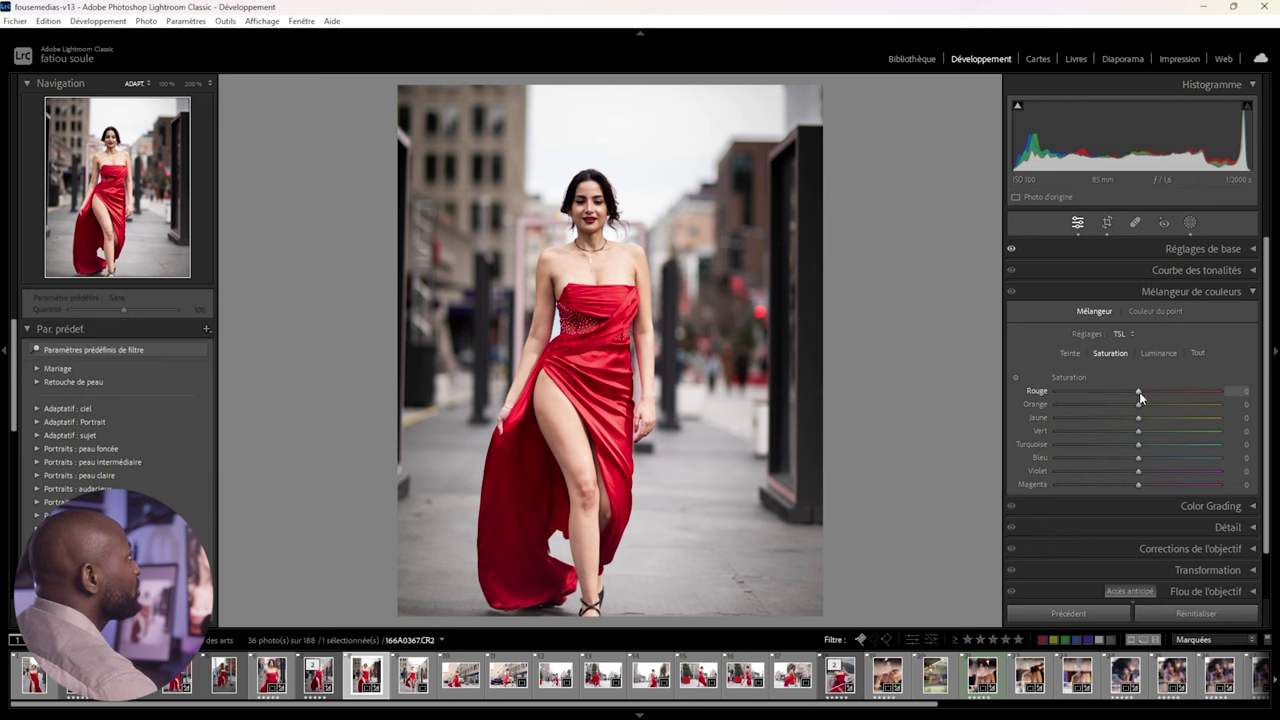
pyautogui.moveTo(1139, 391); pyautogui.dragTo(1157, 388)
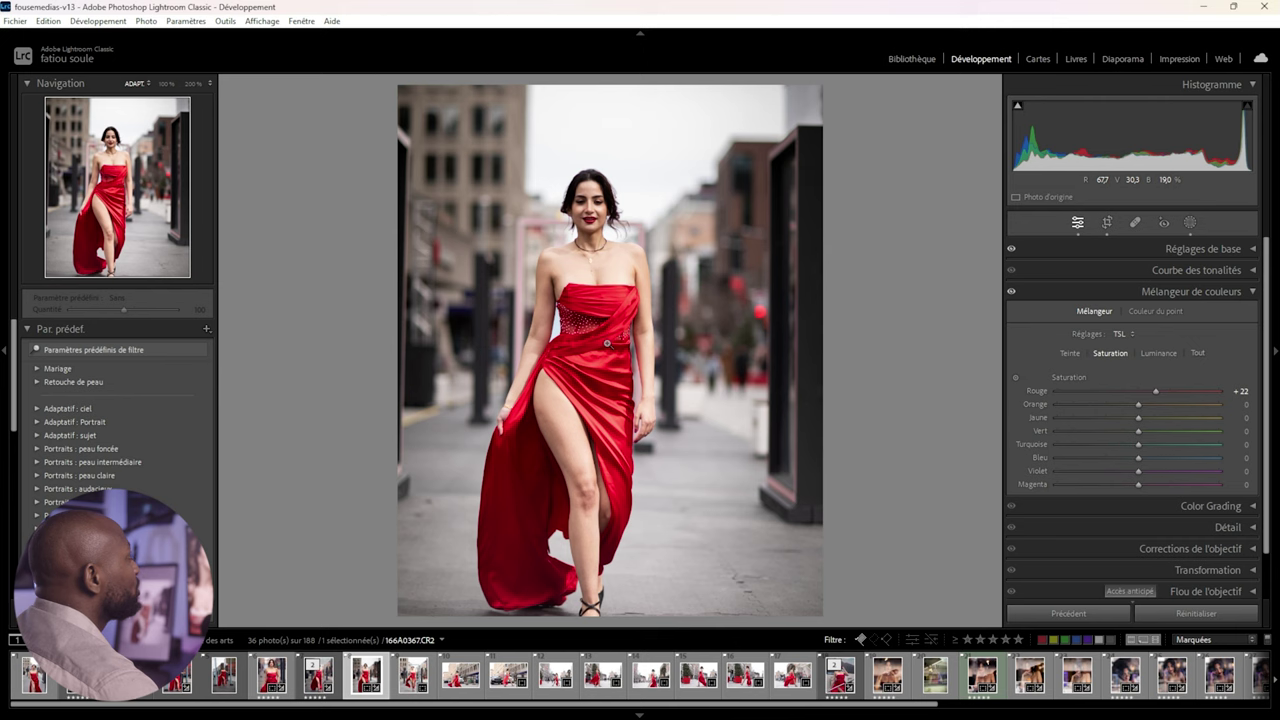
pyautogui.click(1158, 355)
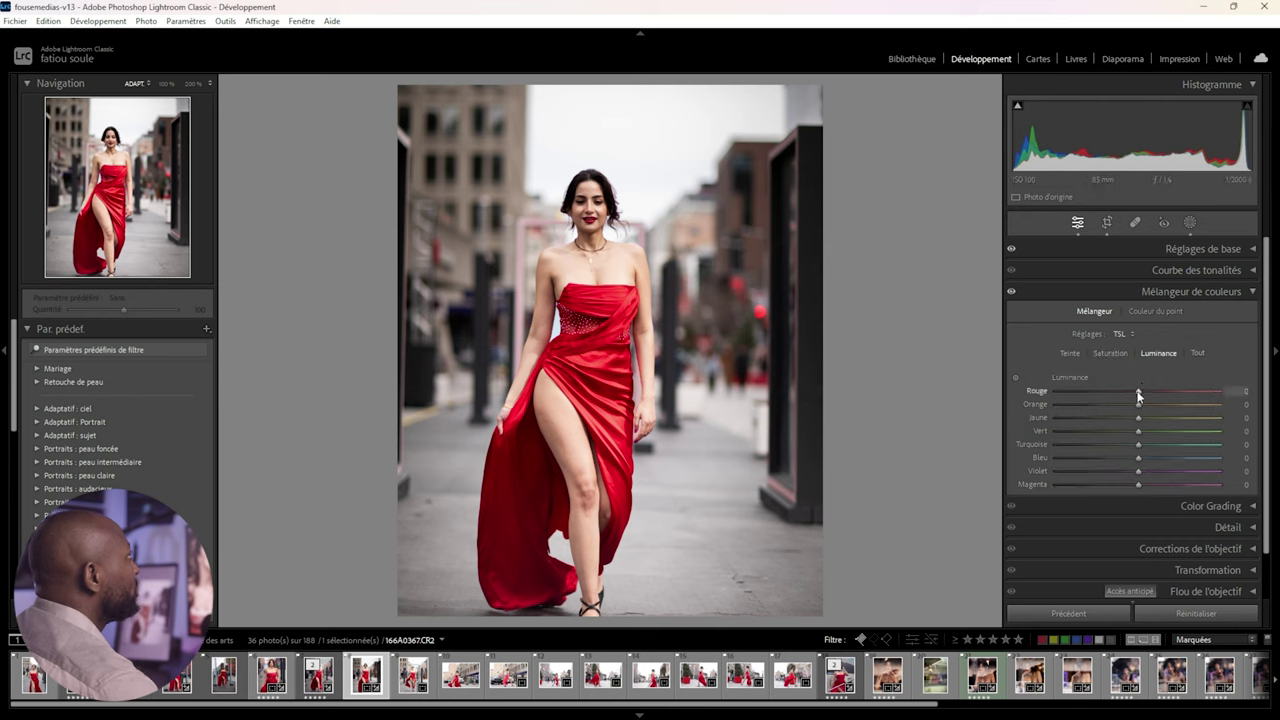
pyautogui.moveTo(1138, 391)
pyautogui.mouseDown()
pyautogui.moveTo(1096, 391)
pyautogui.moveTo(1136, 395)
pyautogui.mouseUp()
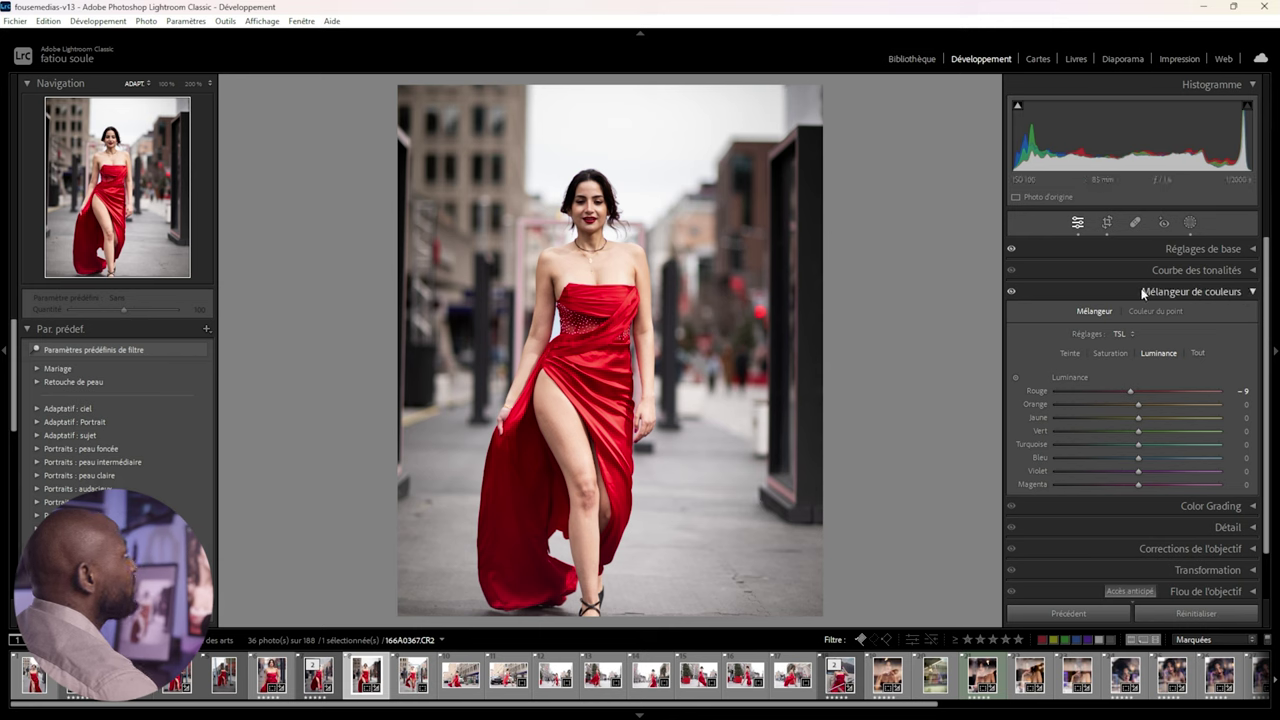
pyautogui.click(1253, 292)
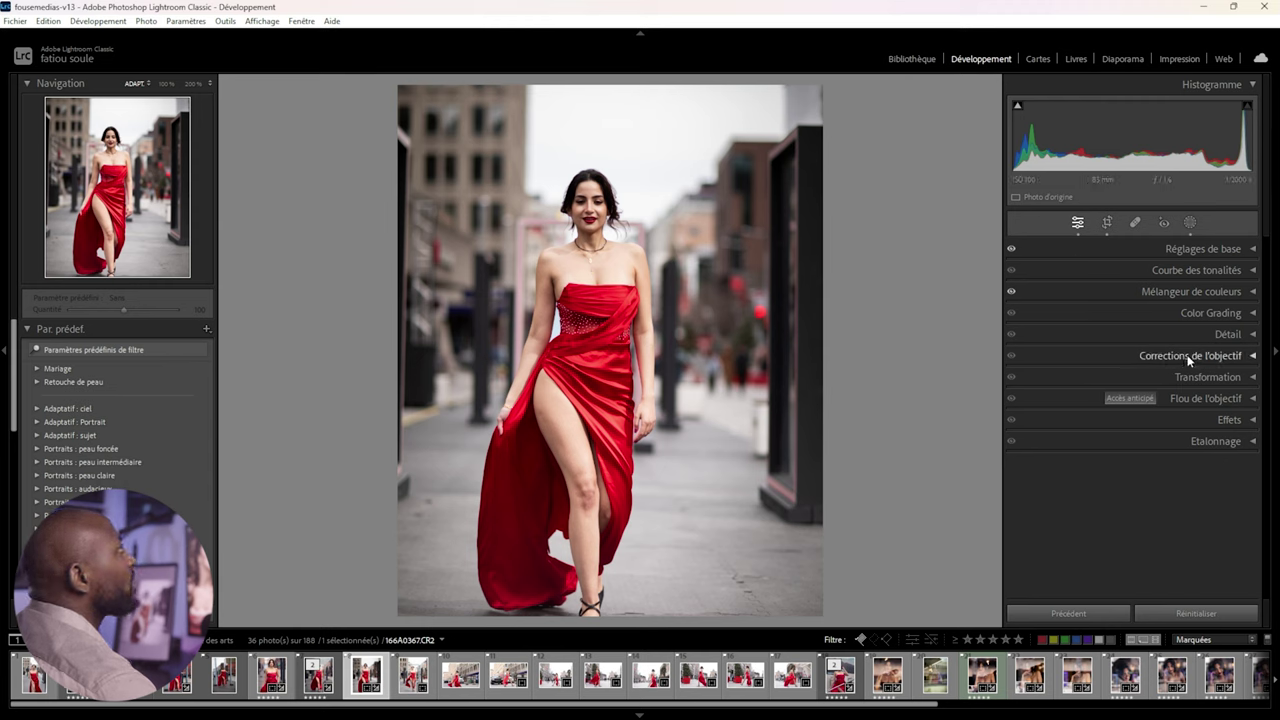
# Expand the Color Grading panel to show its three-wheel view
pyautogui.click(1249, 314)
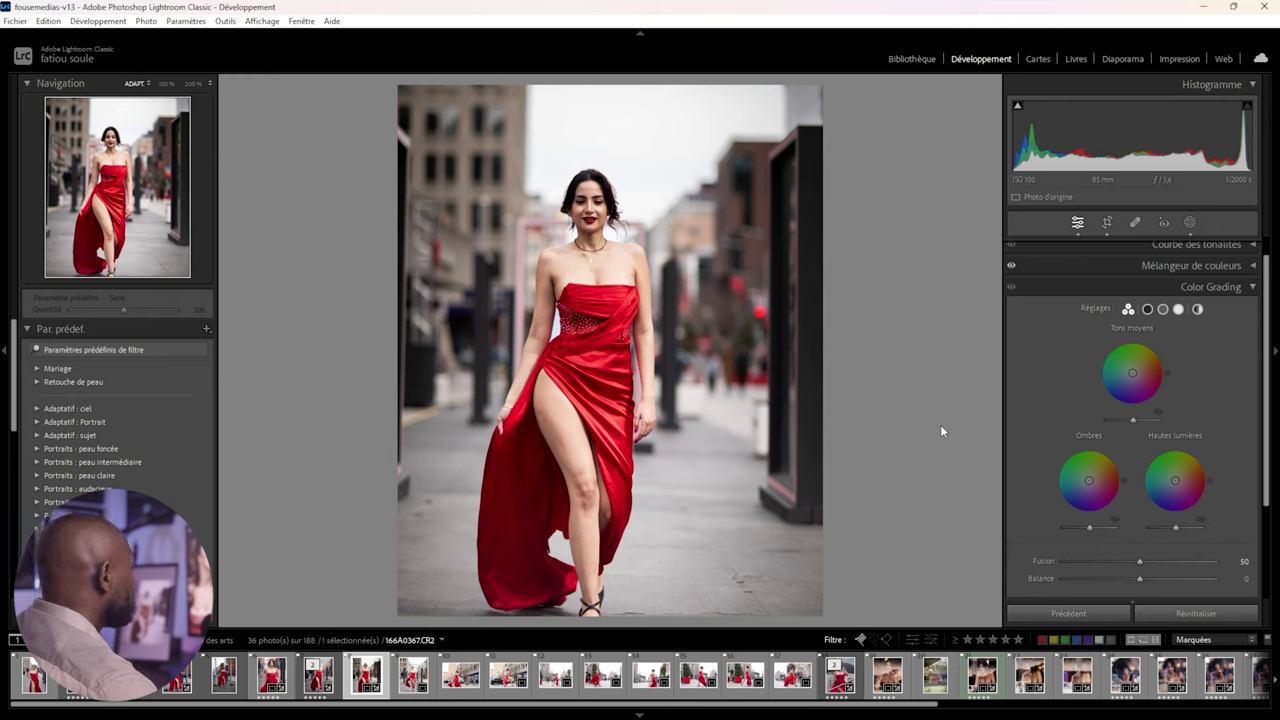
pyautogui.moveTo(1089, 481)
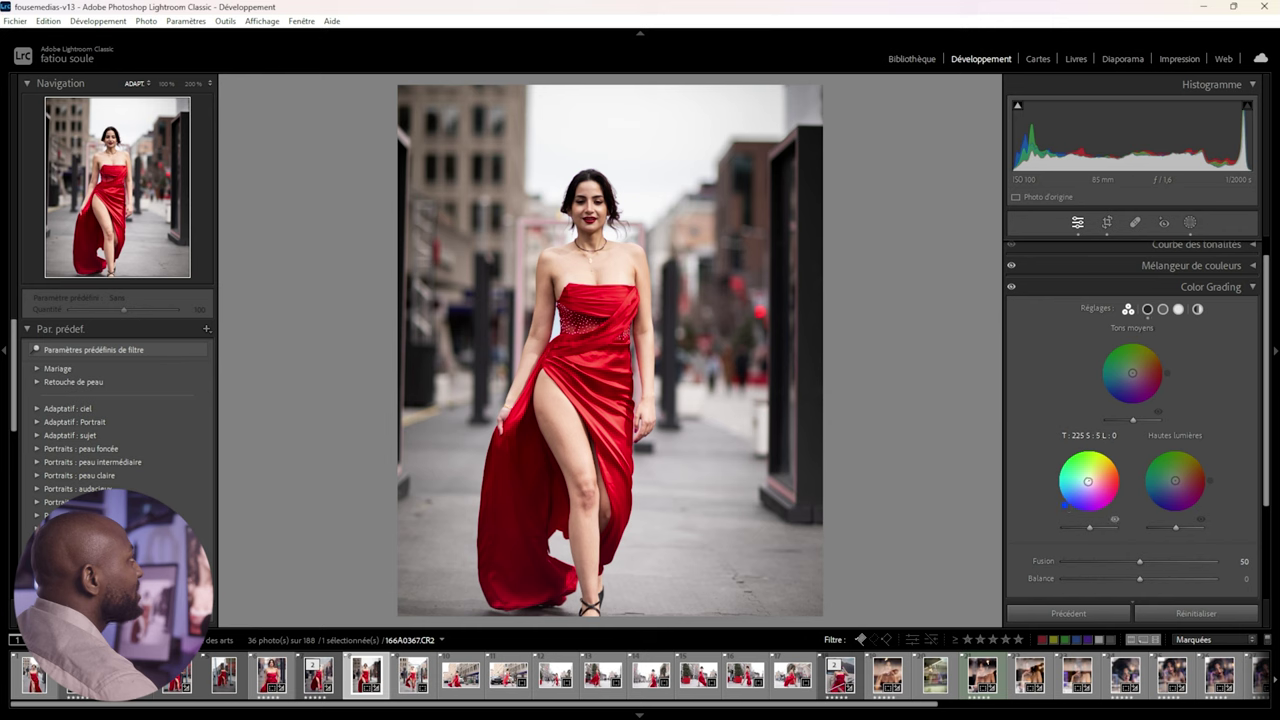
pyautogui.moveTo(1088, 481); pyautogui.dragTo(1070, 498)
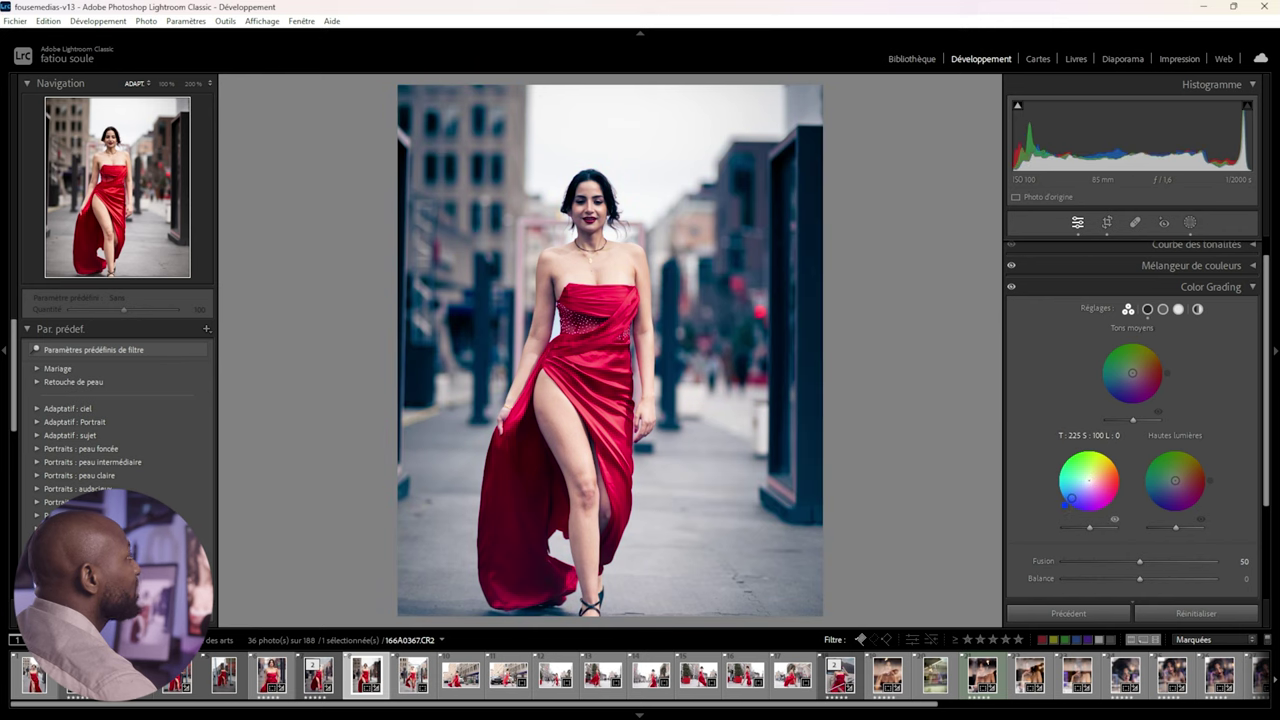
pyautogui.moveTo(1071, 497); pyautogui.dragTo(1087, 481)
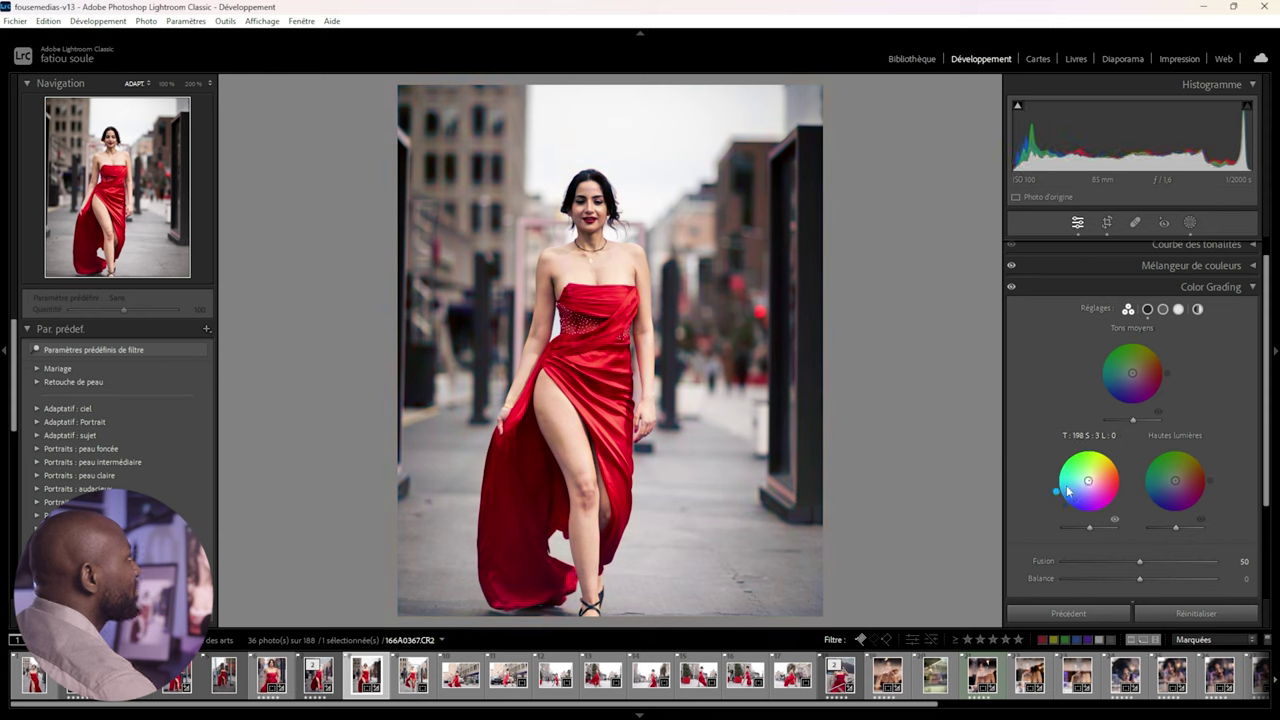
pyautogui.moveTo(1055, 493); pyautogui.dragTo(1080, 488)
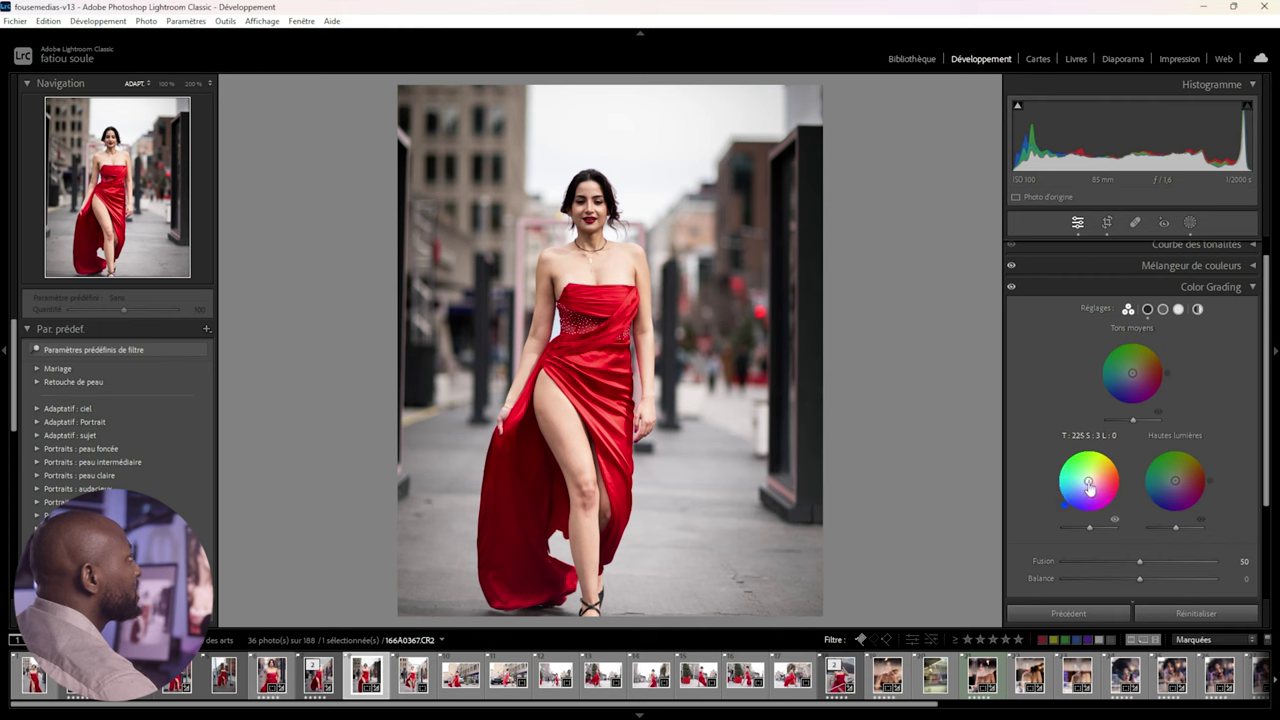
pyautogui.moveTo(1081, 488); pyautogui.dragTo(1088, 487)
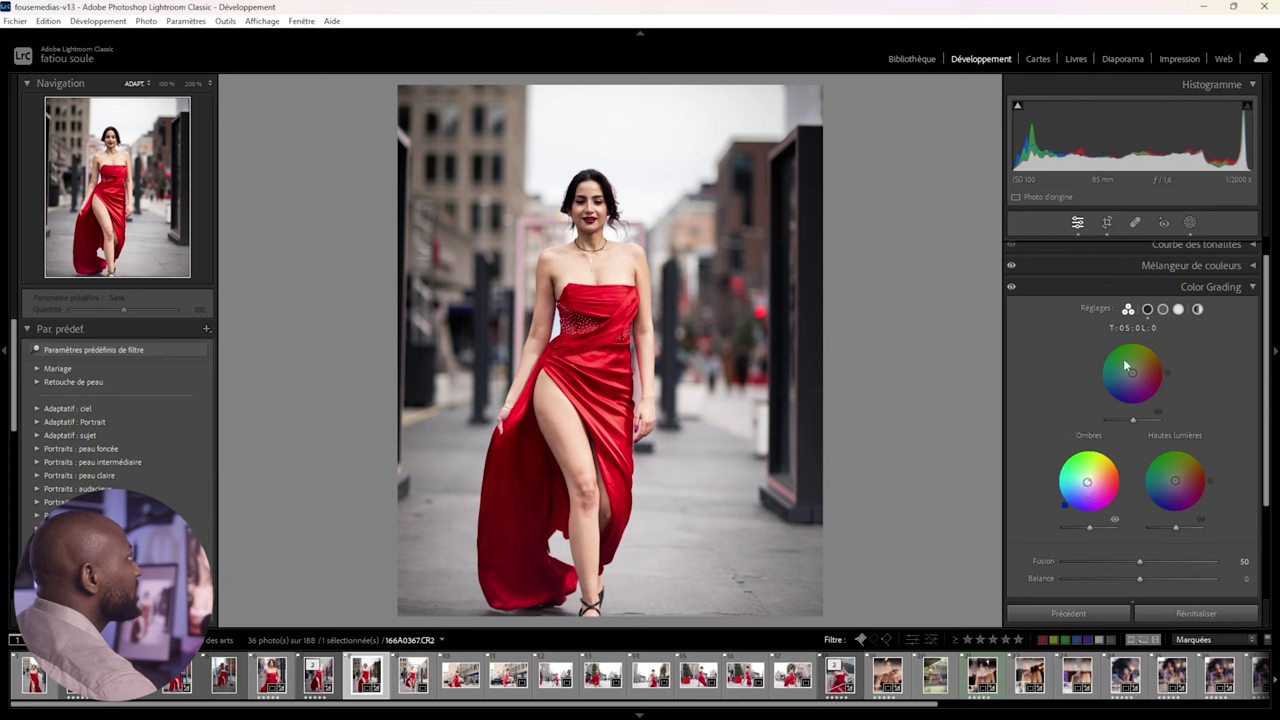
pyautogui.click(1148, 309)
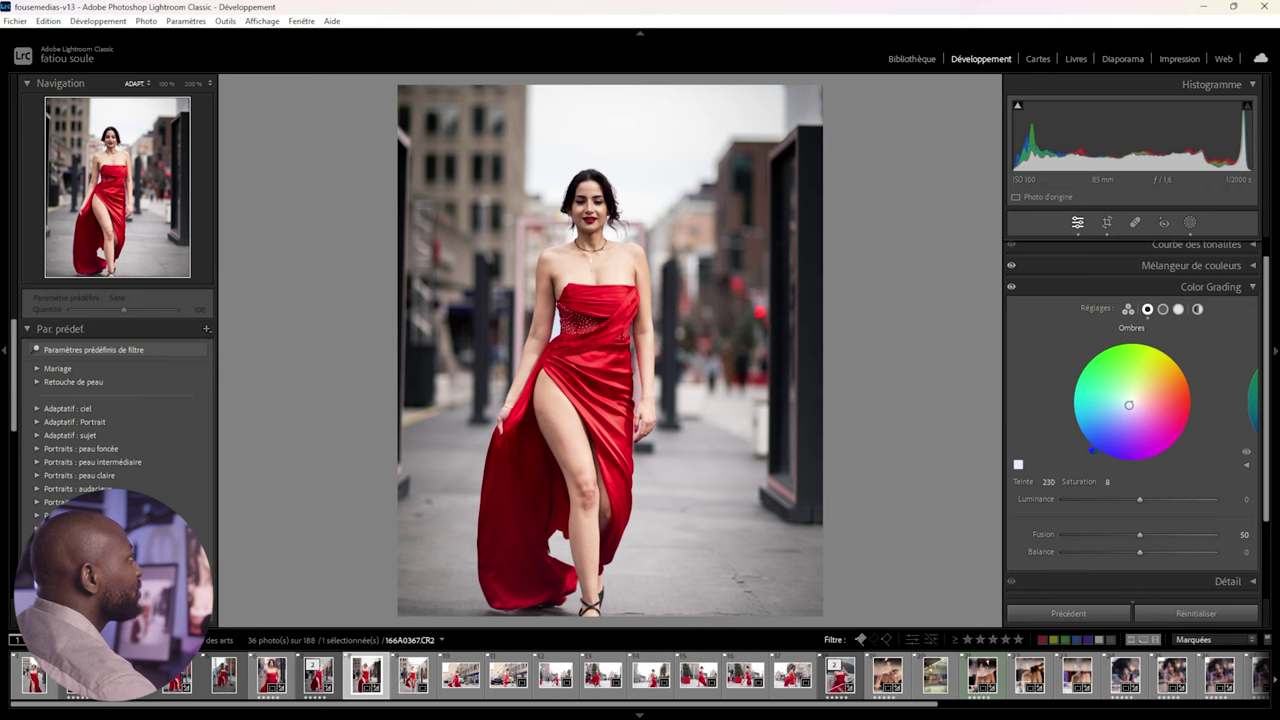
# Tint the shadows (Ombres) toward blue-teal in Color Grading
pyautogui.moveTo(1075, 428); pyautogui.dragTo(1075, 427)
pyautogui.moveTo(1126, 404); pyautogui.dragTo(1132, 401)
pyautogui.moveTo(1132, 401)
pyautogui.mouseDown()
pyautogui.moveTo(1095, 423)
pyautogui.moveTo(1111, 413)
pyautogui.mouseUp()
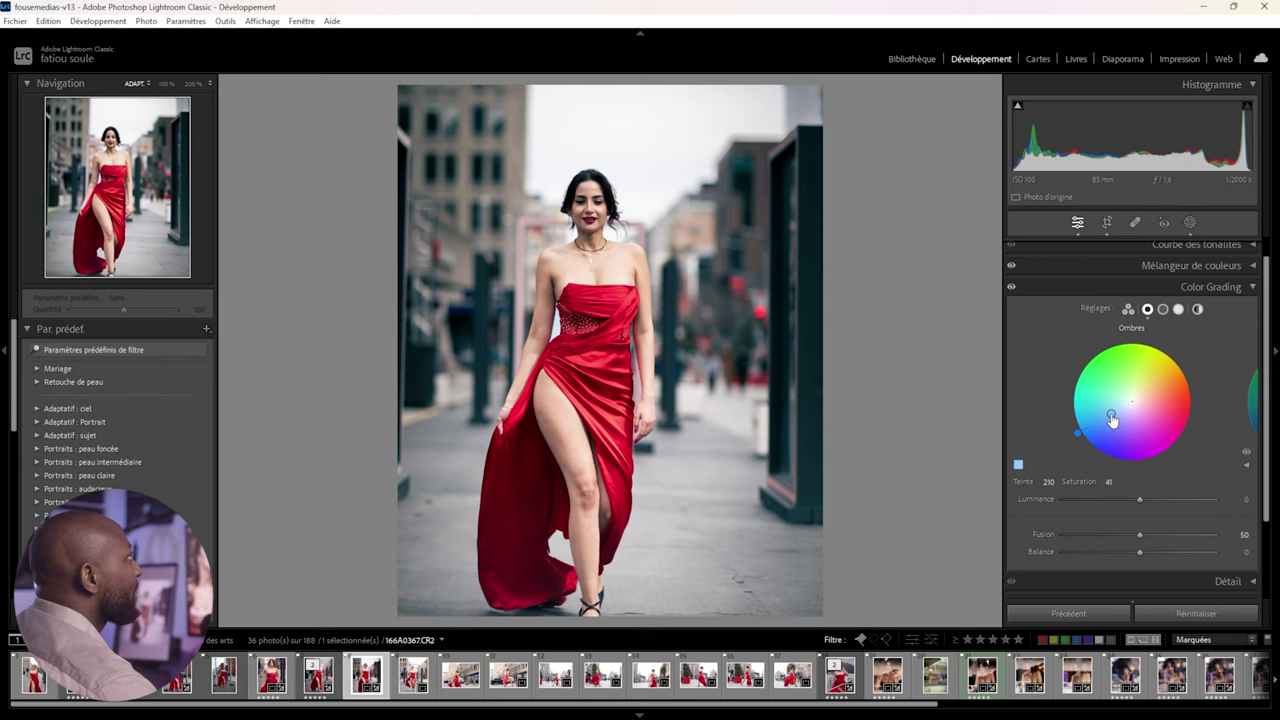
# Warm the midtones toward yellow and the highlights toward orange
pyautogui.click(1163, 310)
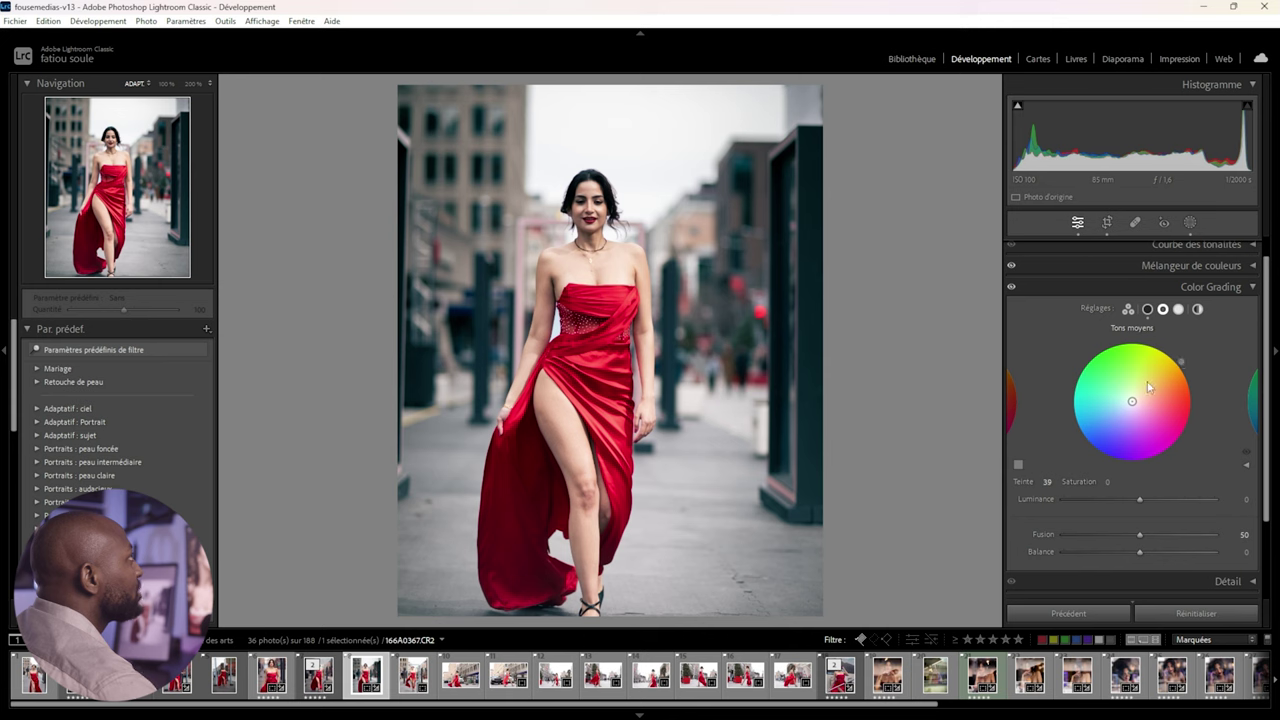
pyautogui.moveTo(1132, 401); pyautogui.dragTo(1141, 393)
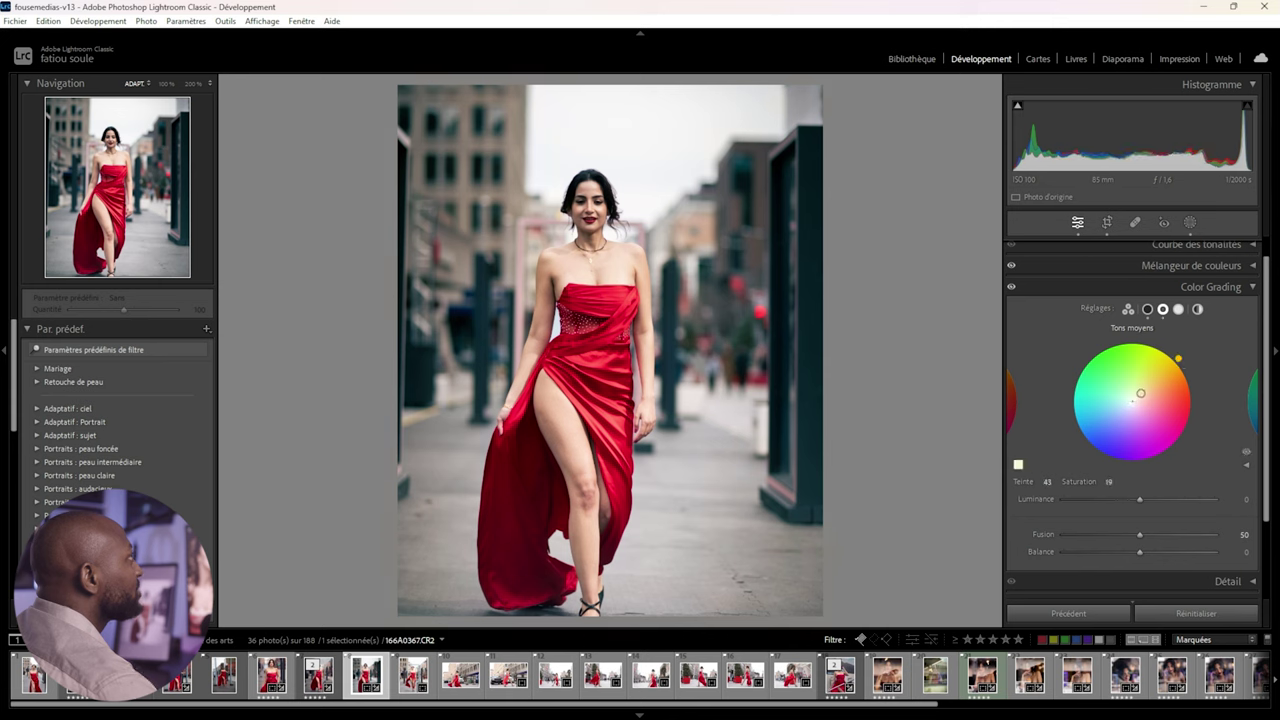
pyautogui.click(1178, 309)
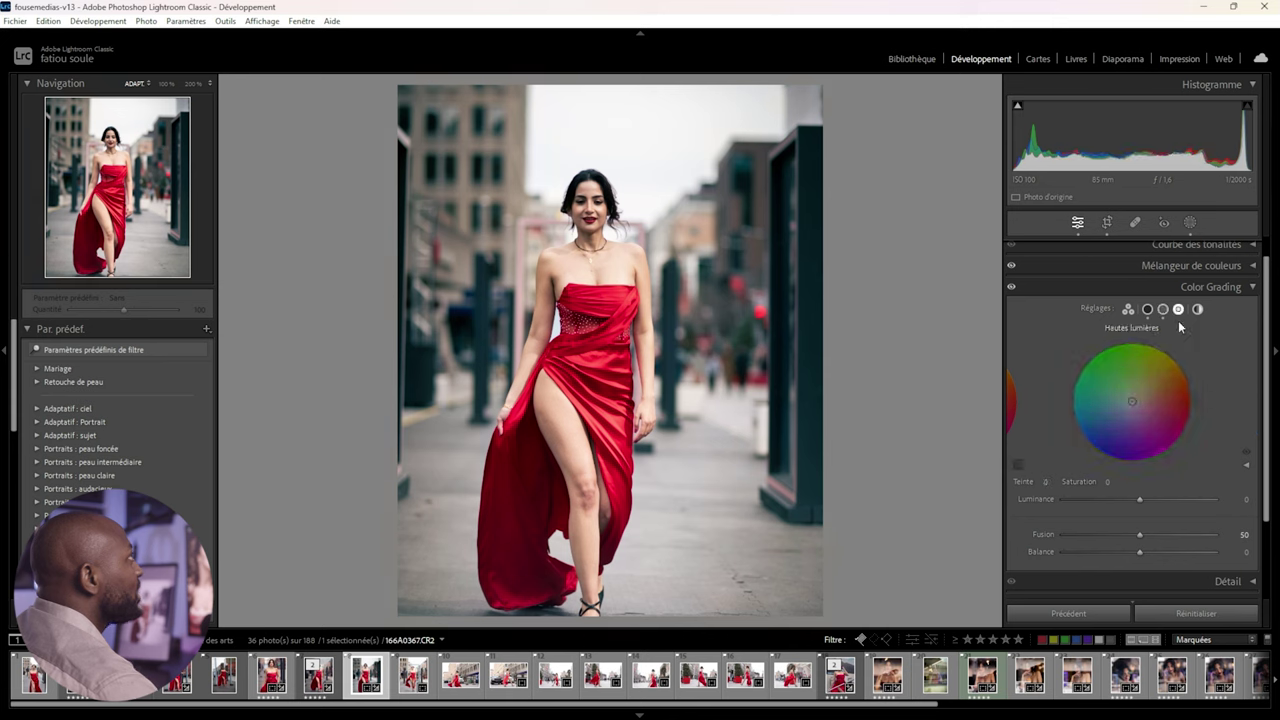
pyautogui.moveTo(1132, 401); pyautogui.dragTo(1141, 394)
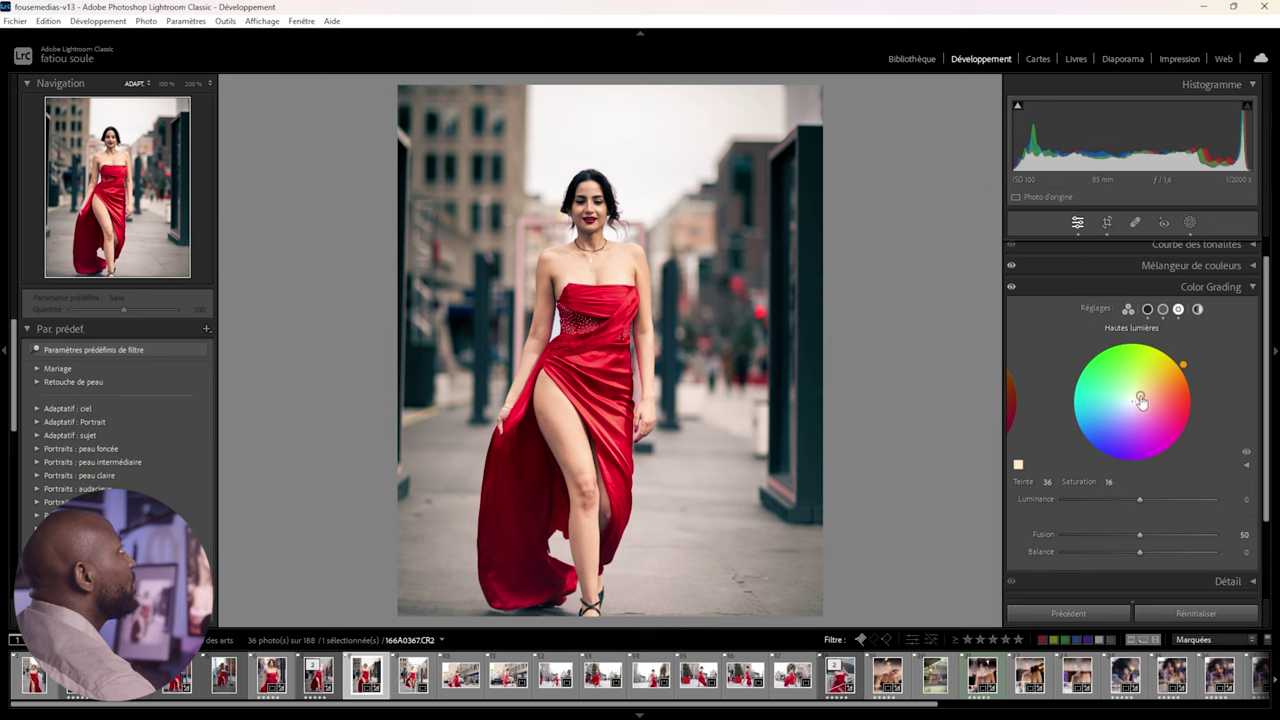
# Settle the shadow tint at hue 210, saturation 19, collapse the panel and toggle Color Mixer
pyautogui.click(1147, 309)
pyautogui.moveTo(1122, 394); pyautogui.dragTo(1113, 418)
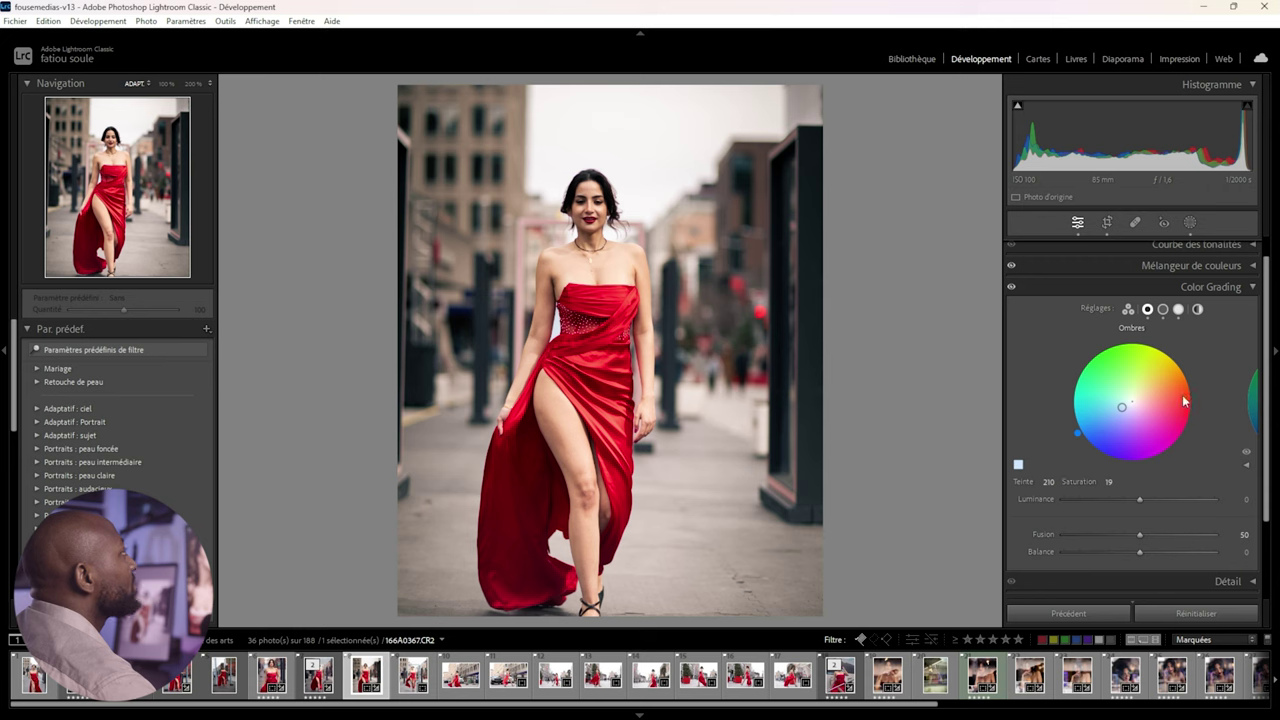
pyautogui.click(1253, 290)
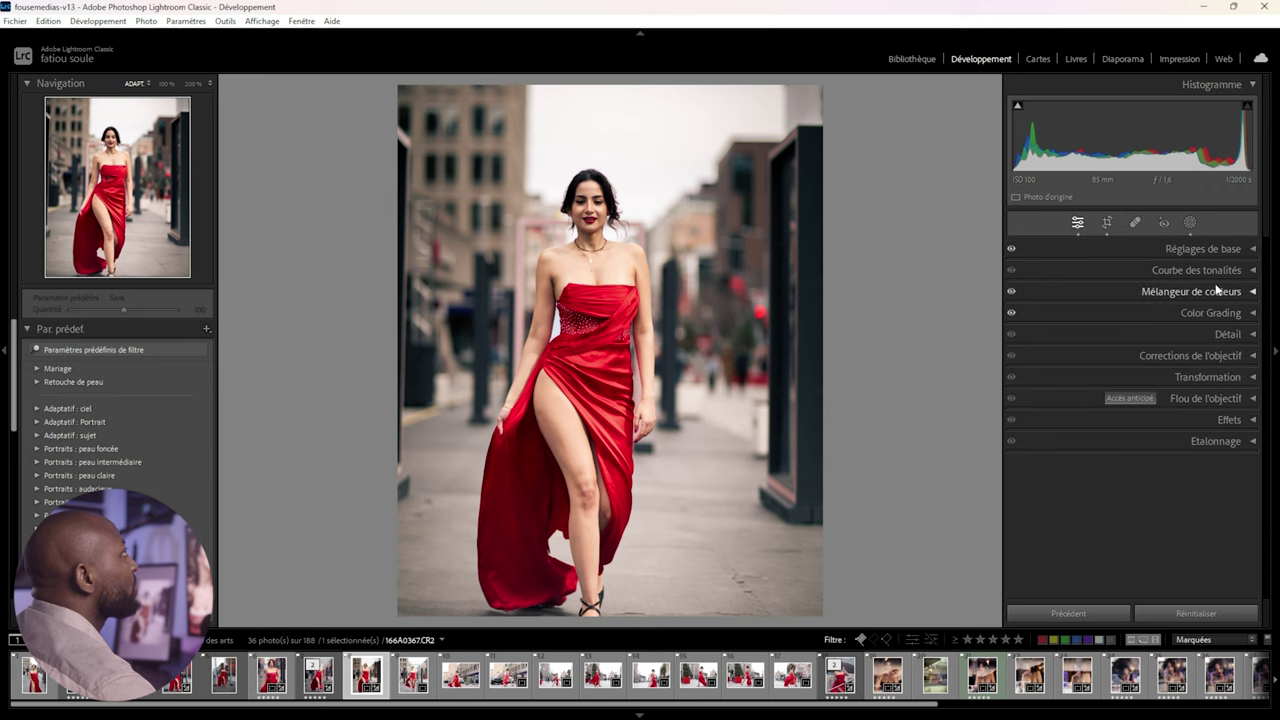
pyautogui.click(1011, 291)
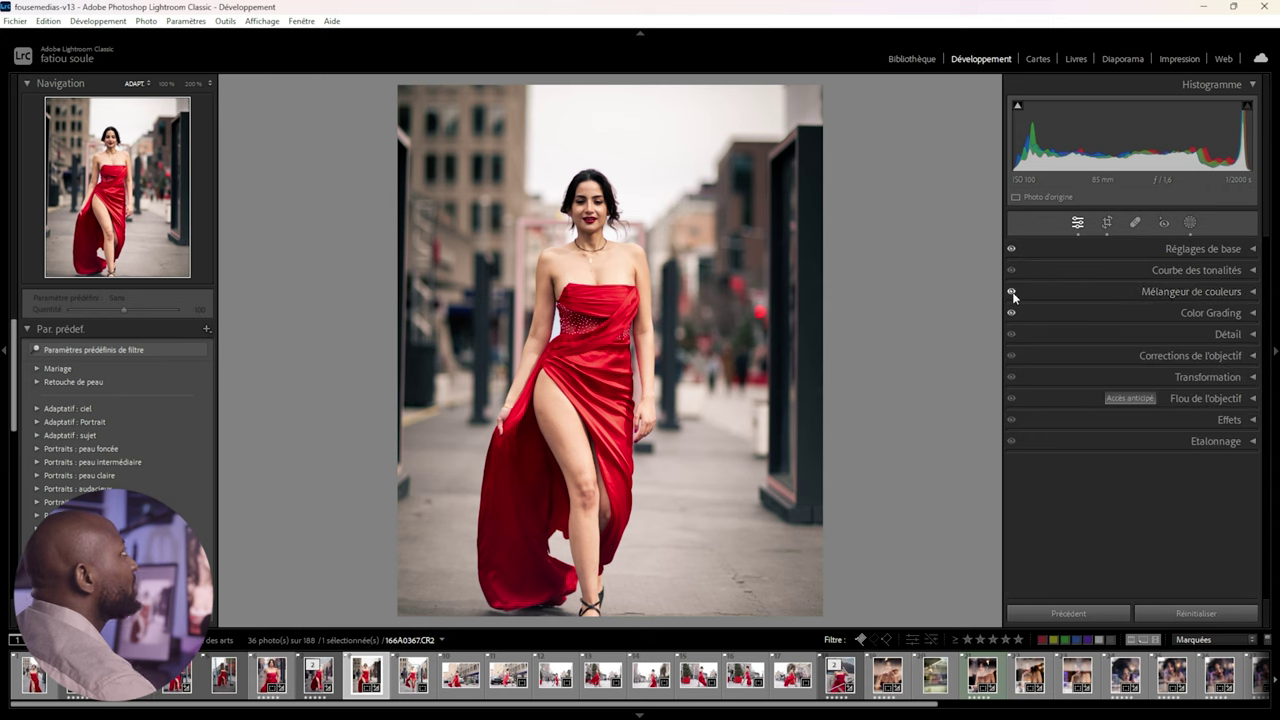
# Toggle the Color Mixer on and off to compare the dress, leaving it enabled
pyautogui.click(1011, 291)
pyautogui.click(1011, 291)
pyautogui.click(1012, 292)
pyautogui.click(1012, 292)
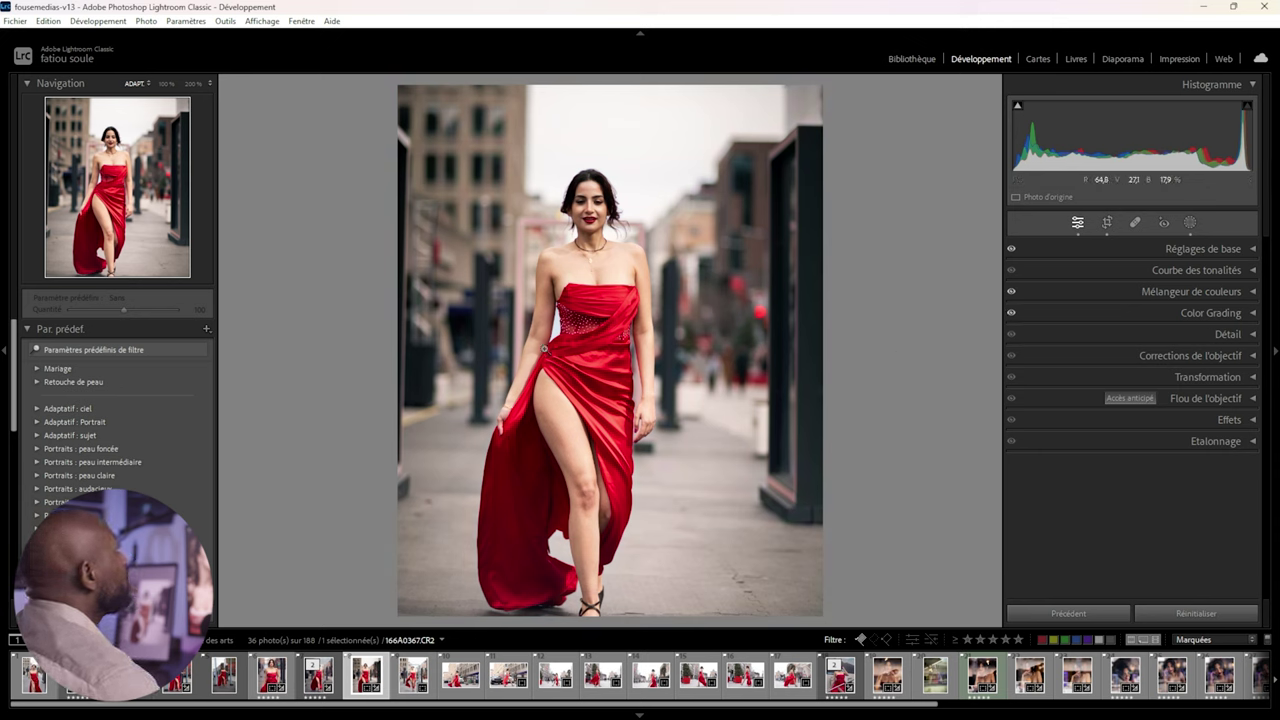
# Send the photo to Adobe Photoshop 2024 via Modifier dans from its context menu
pyautogui.click(559, 236)
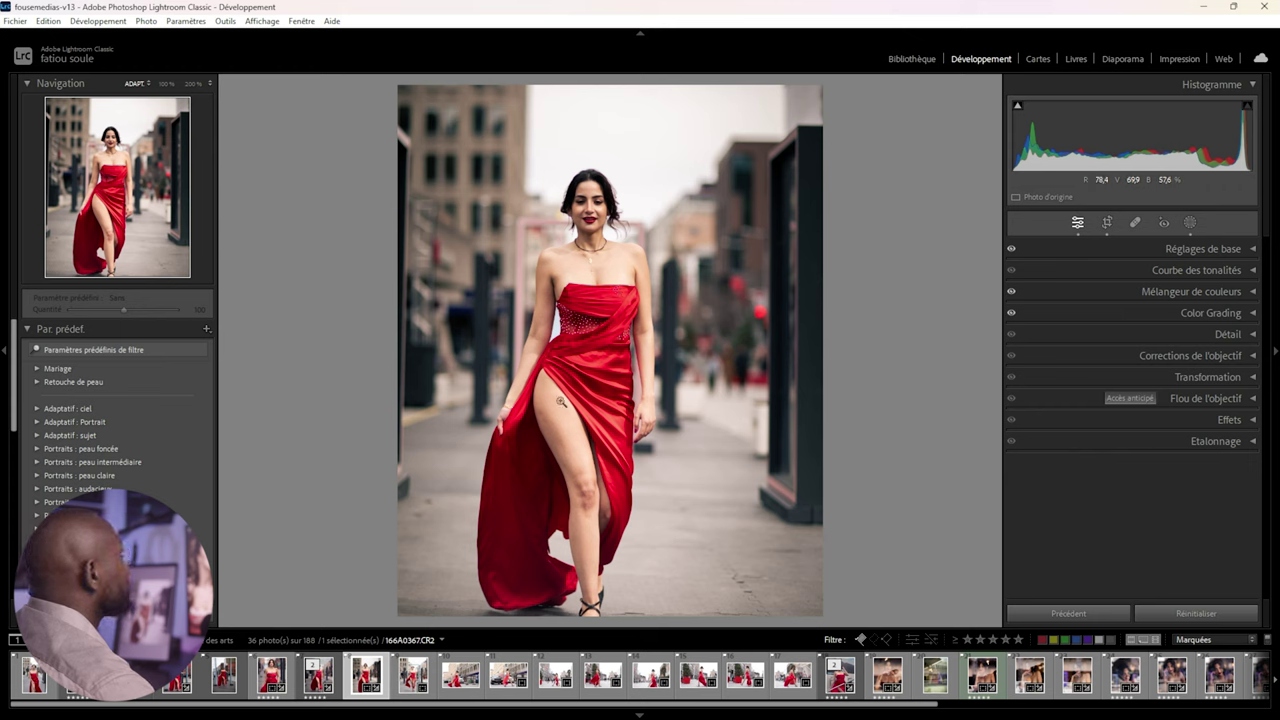
pyautogui.rightClick(578, 313)
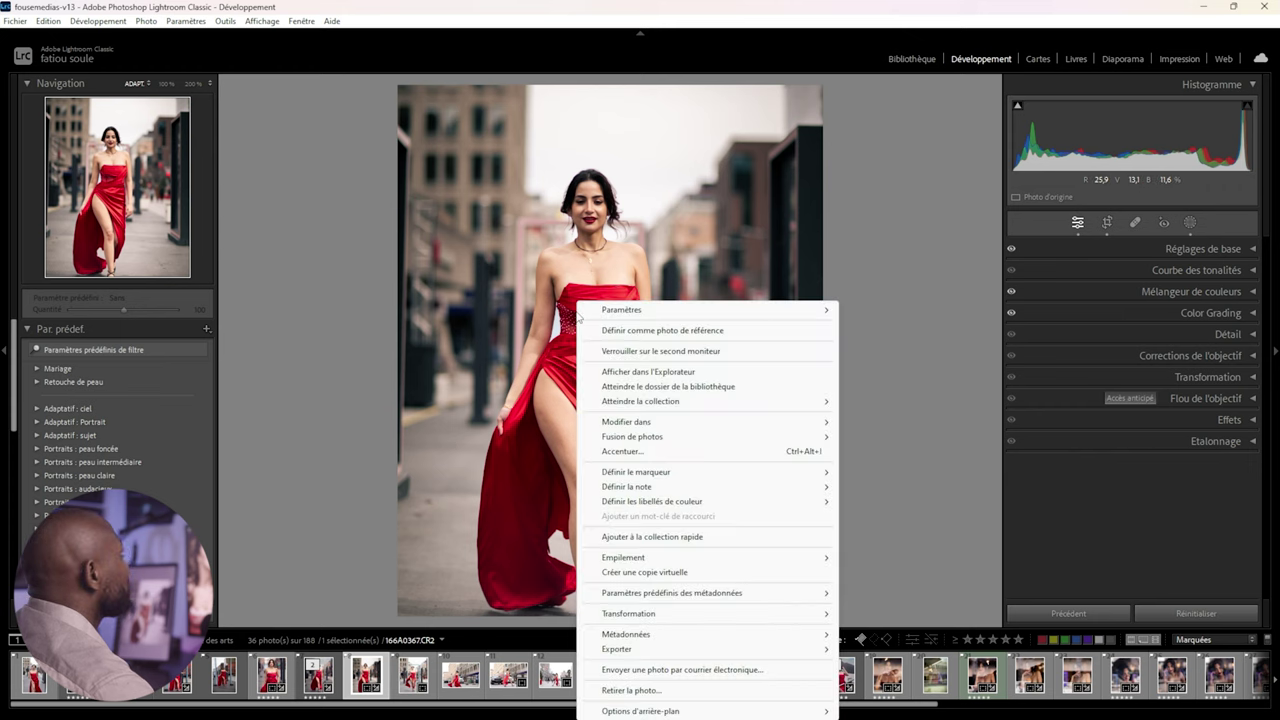
pyautogui.moveTo(627, 422)
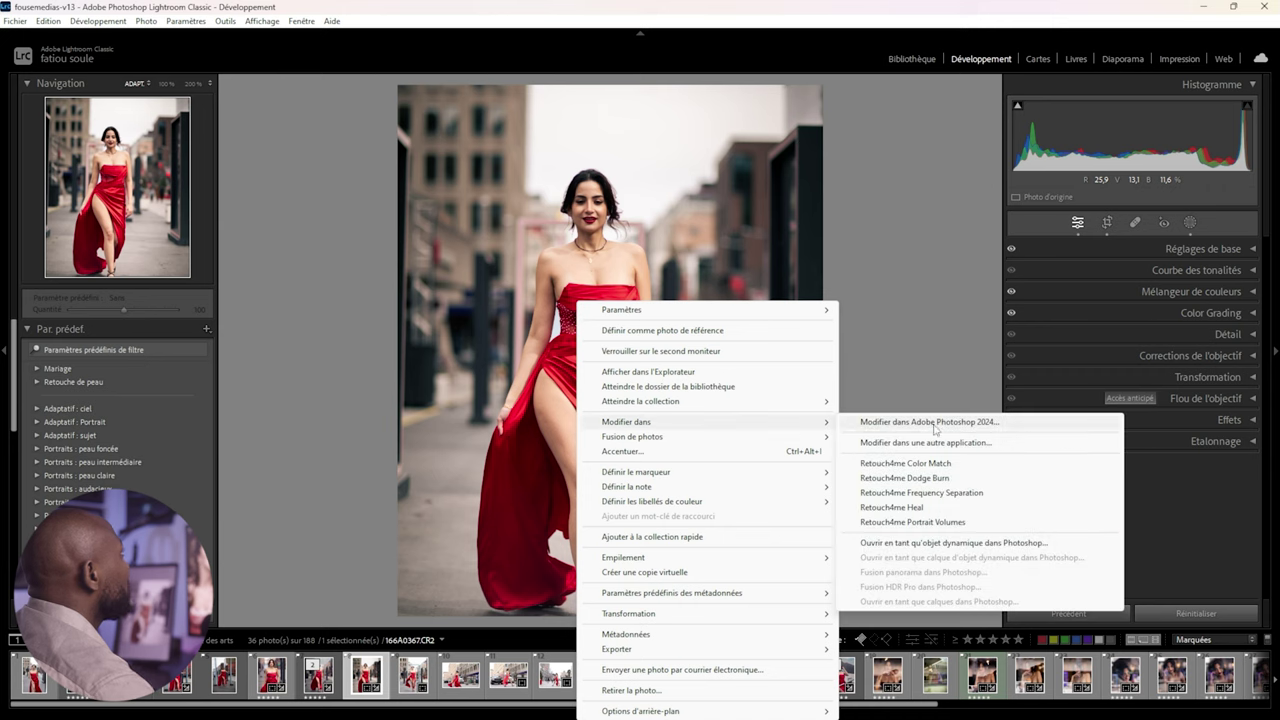
pyautogui.click(948, 424)
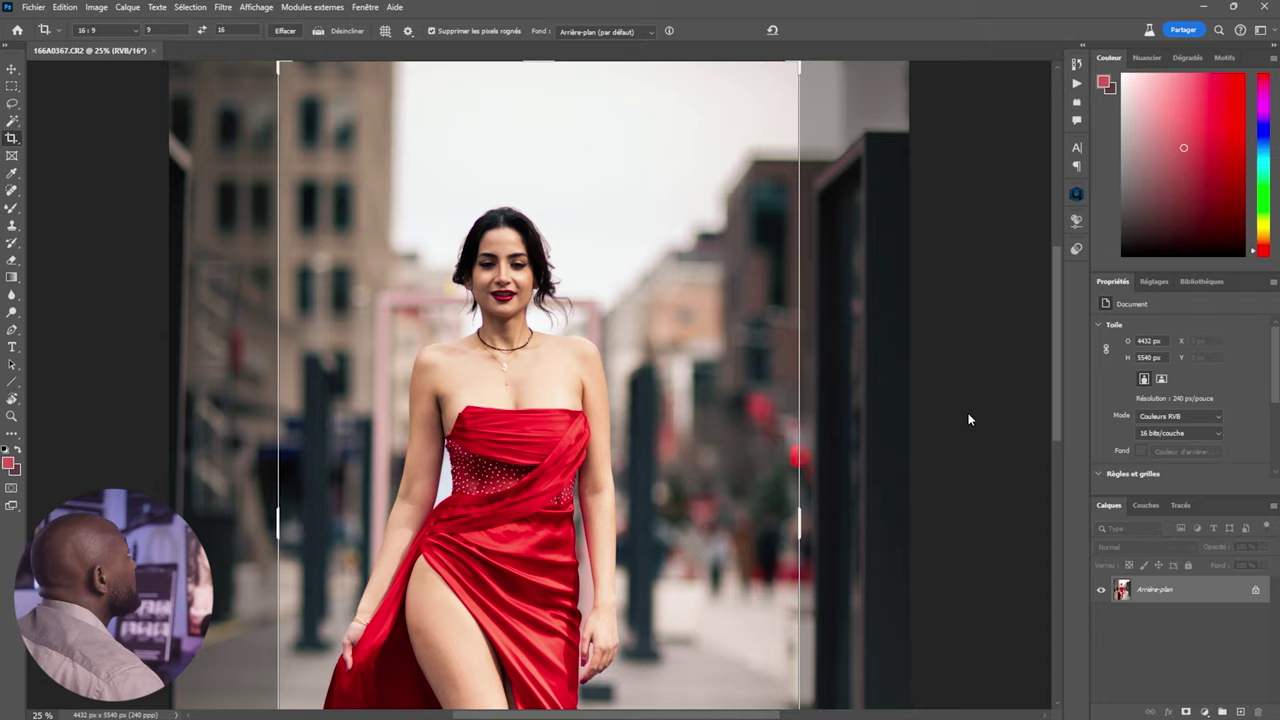
# Zoom out to the whole photo and activate the Crop tool with its frame visible
pyautogui.press('z')
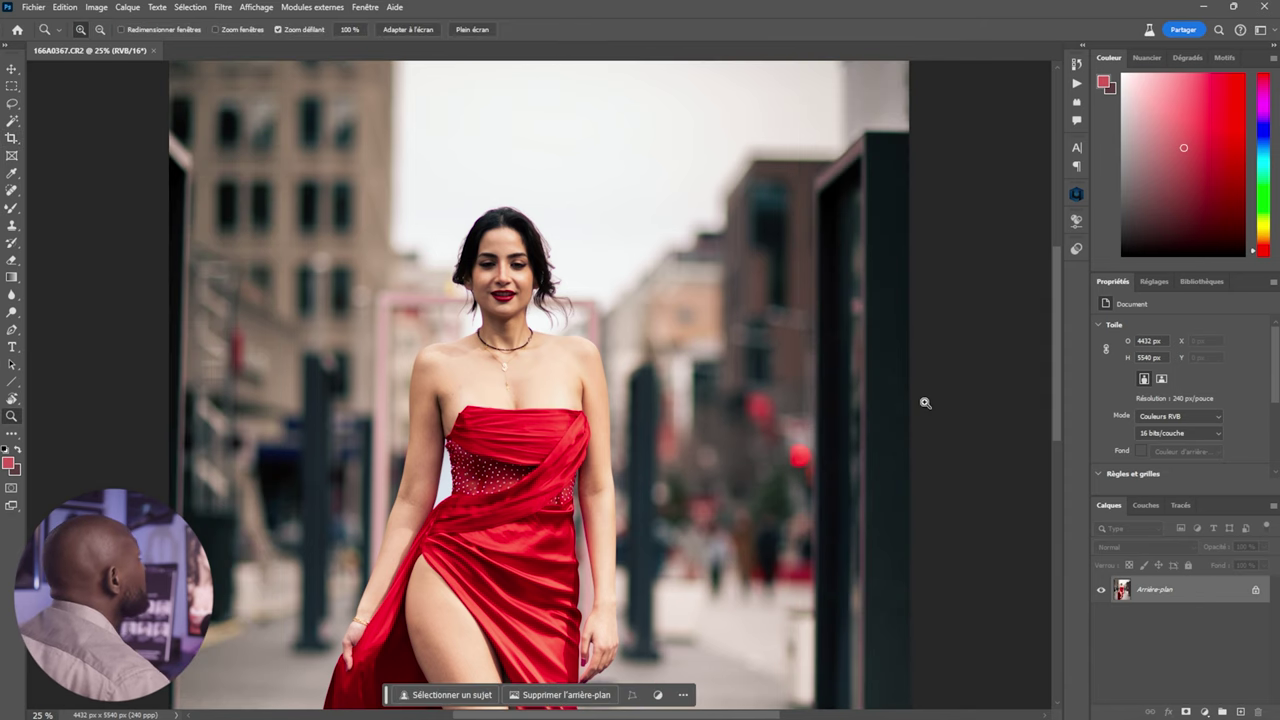
pyautogui.press('alt')
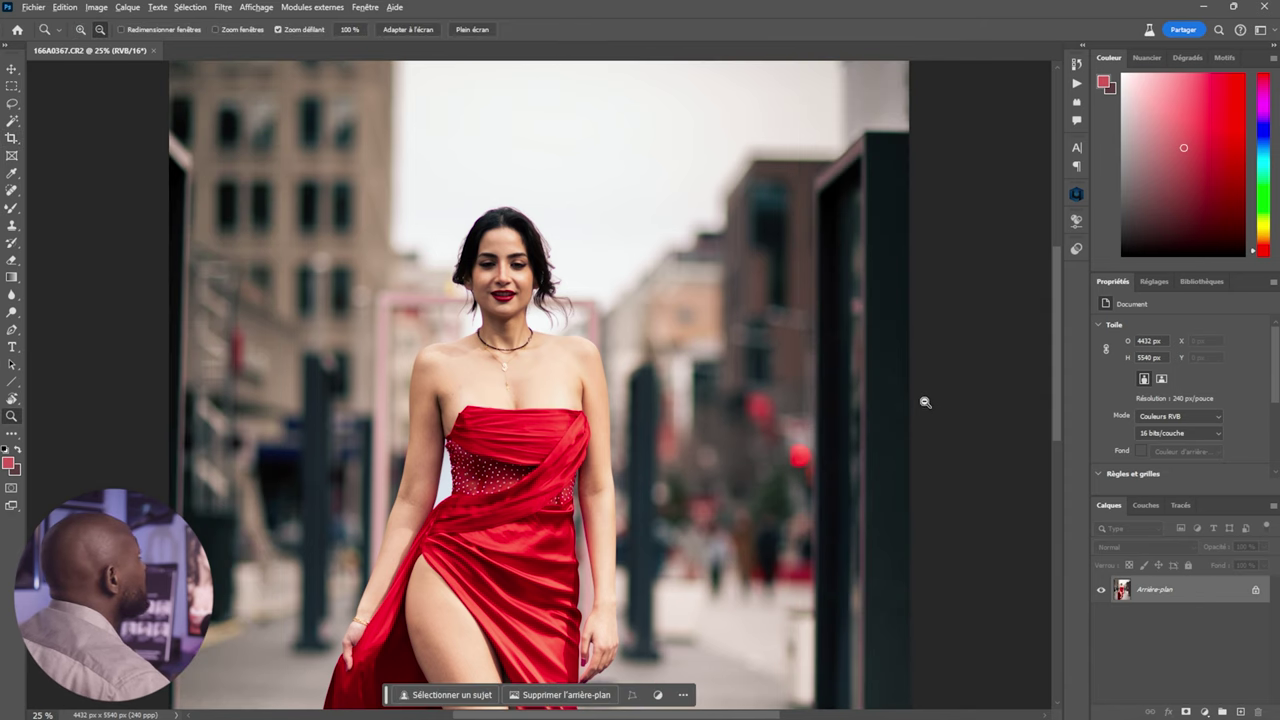
pyautogui.keyDown('alt'); pyautogui.click(925, 402); pyautogui.keyUp('alt')
pyautogui.press('c')
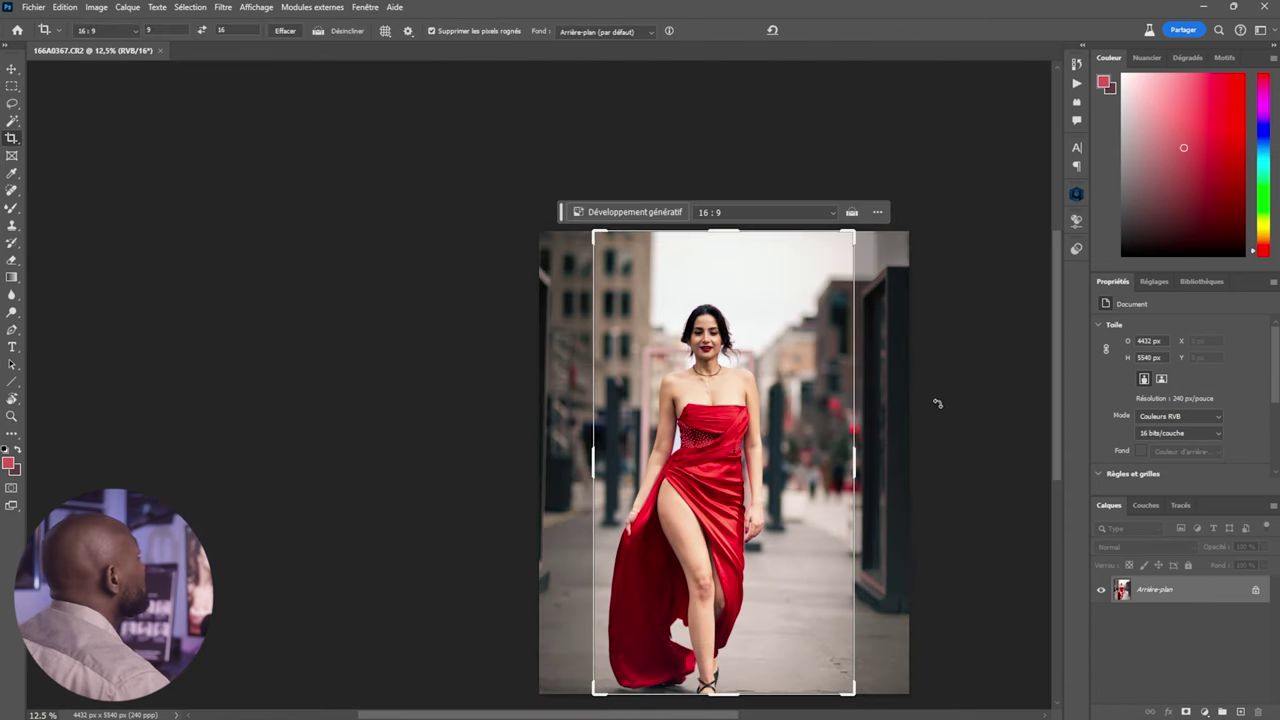
pyautogui.moveTo(951, 429); pyautogui.dragTo(815, 371)
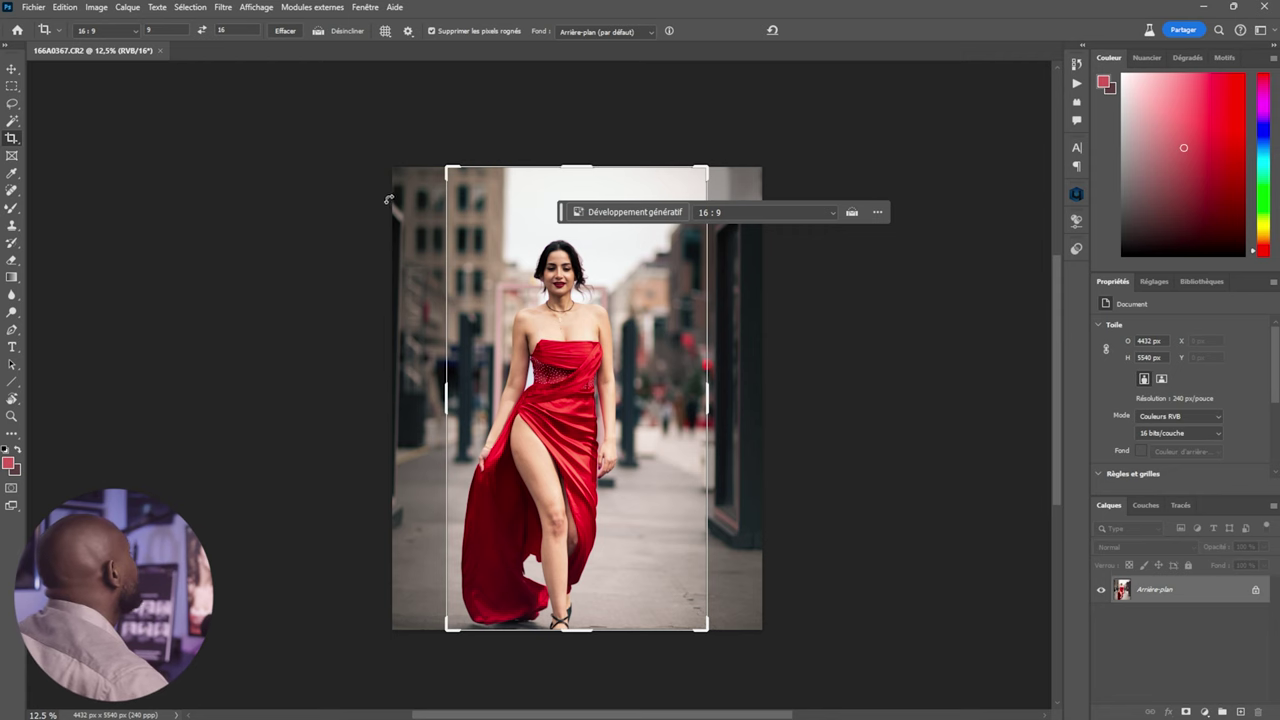
pyautogui.click(12, 122)
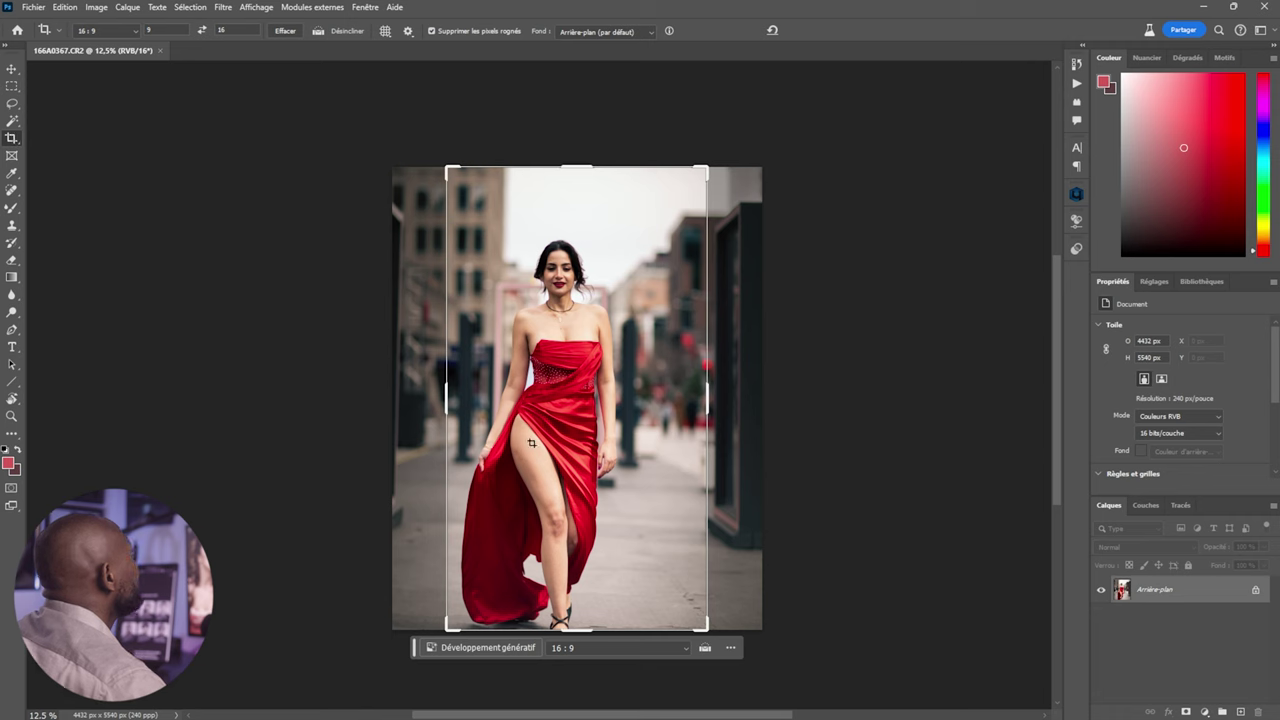
pyautogui.scroll(-2, 864, 448)
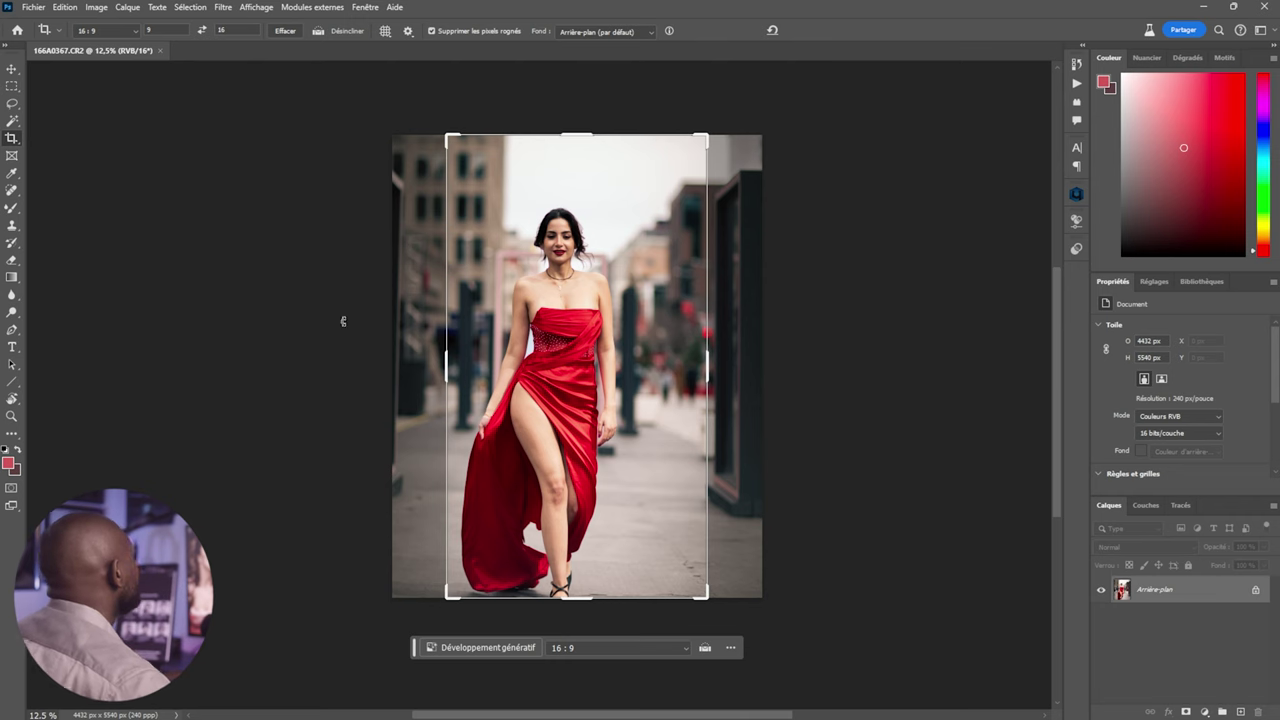
pyautogui.click(11, 208)
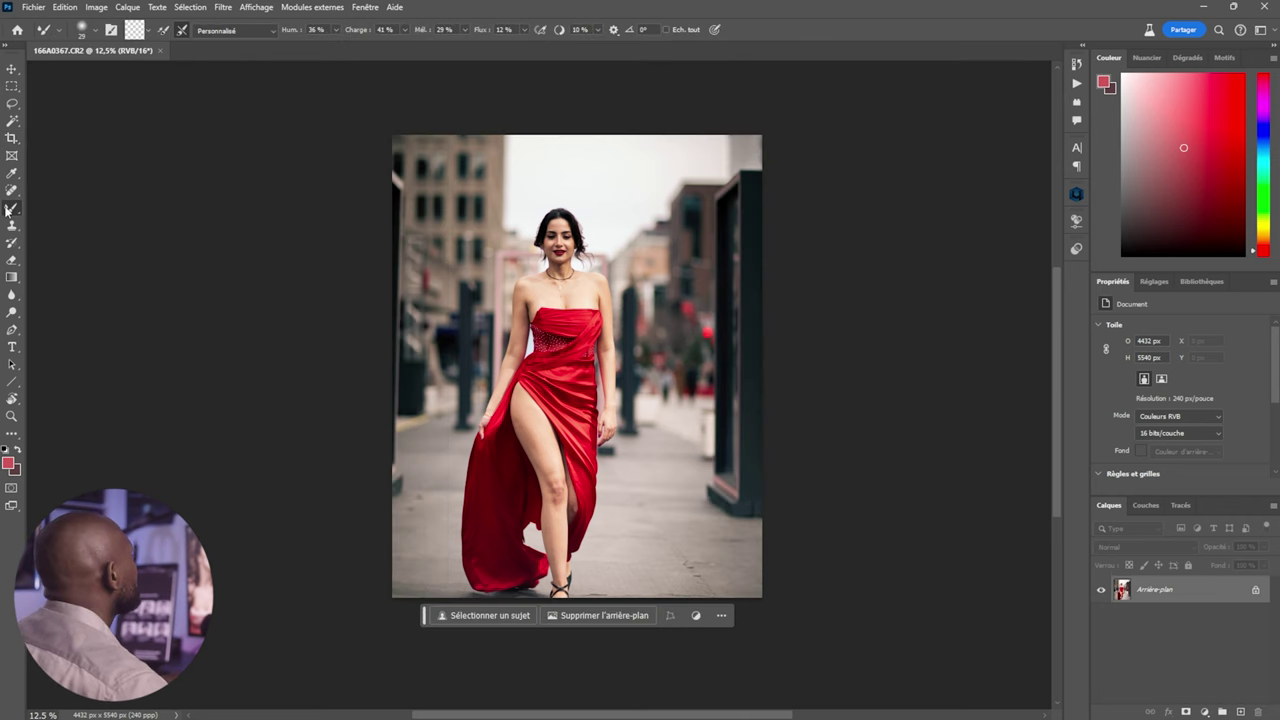
pyautogui.click(11, 139)
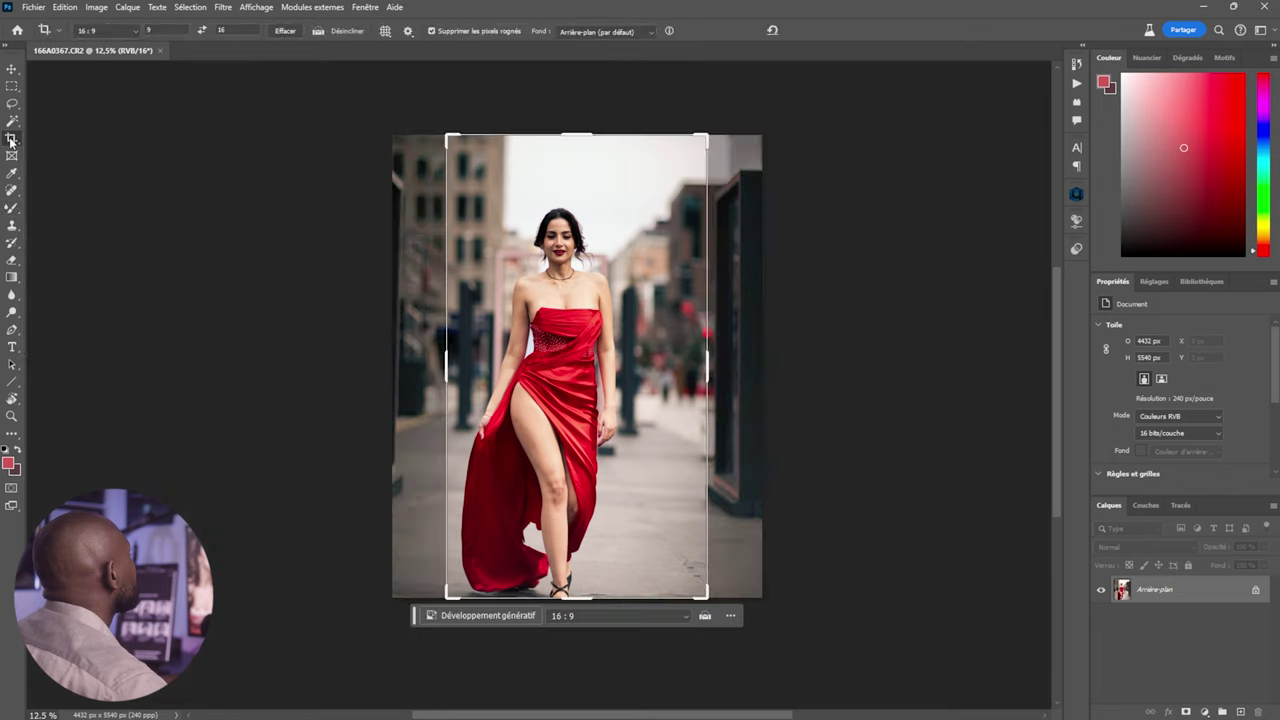
# Crop to a 4:5 ratio extending past the photo, enlarging the canvas to 4892 × 6116 px
pyautogui.click(133, 31)
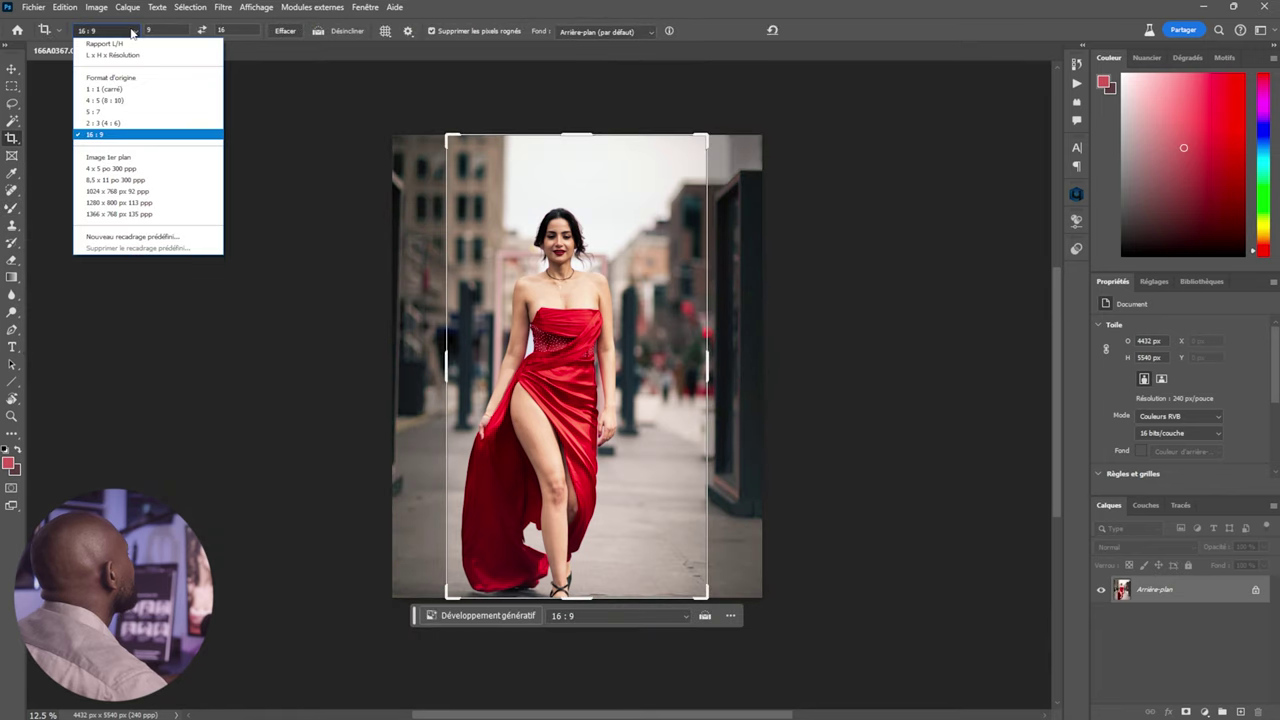
pyautogui.click(120, 102)
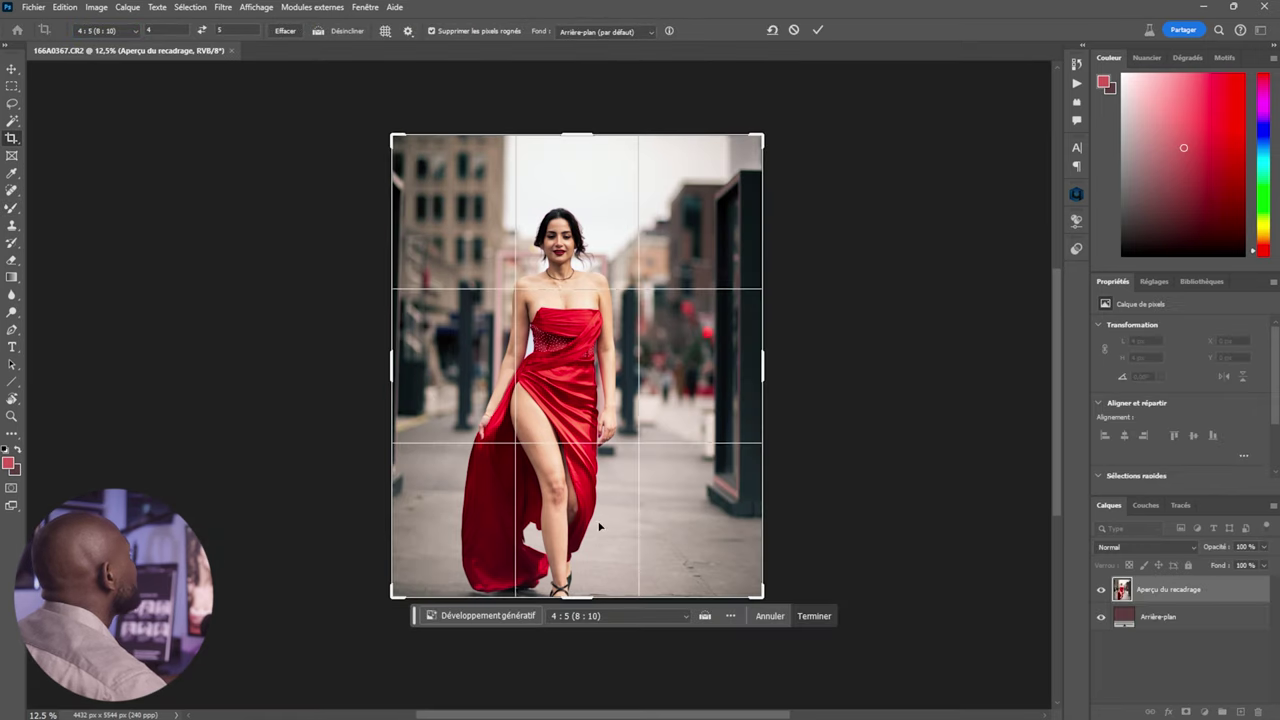
pyautogui.moveTo(579, 594); pyautogui.dragTo(578, 613)
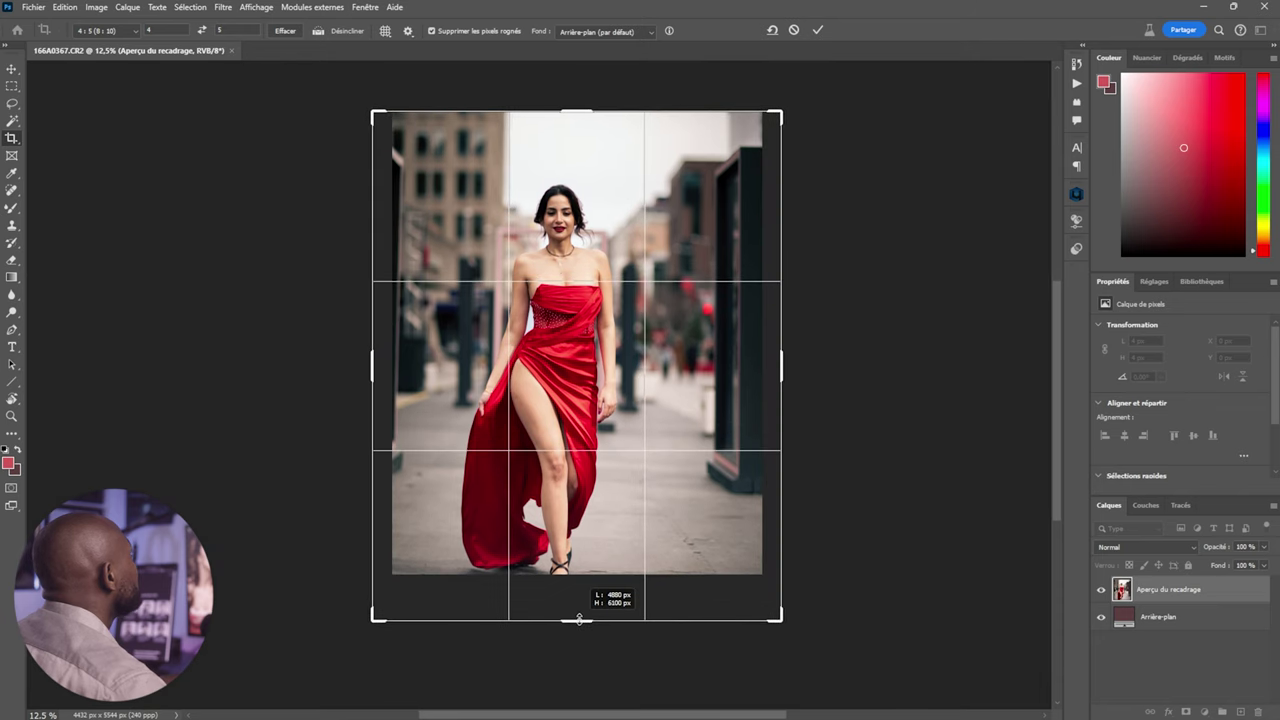
pyautogui.moveTo(578, 613); pyautogui.dragTo(580, 625)
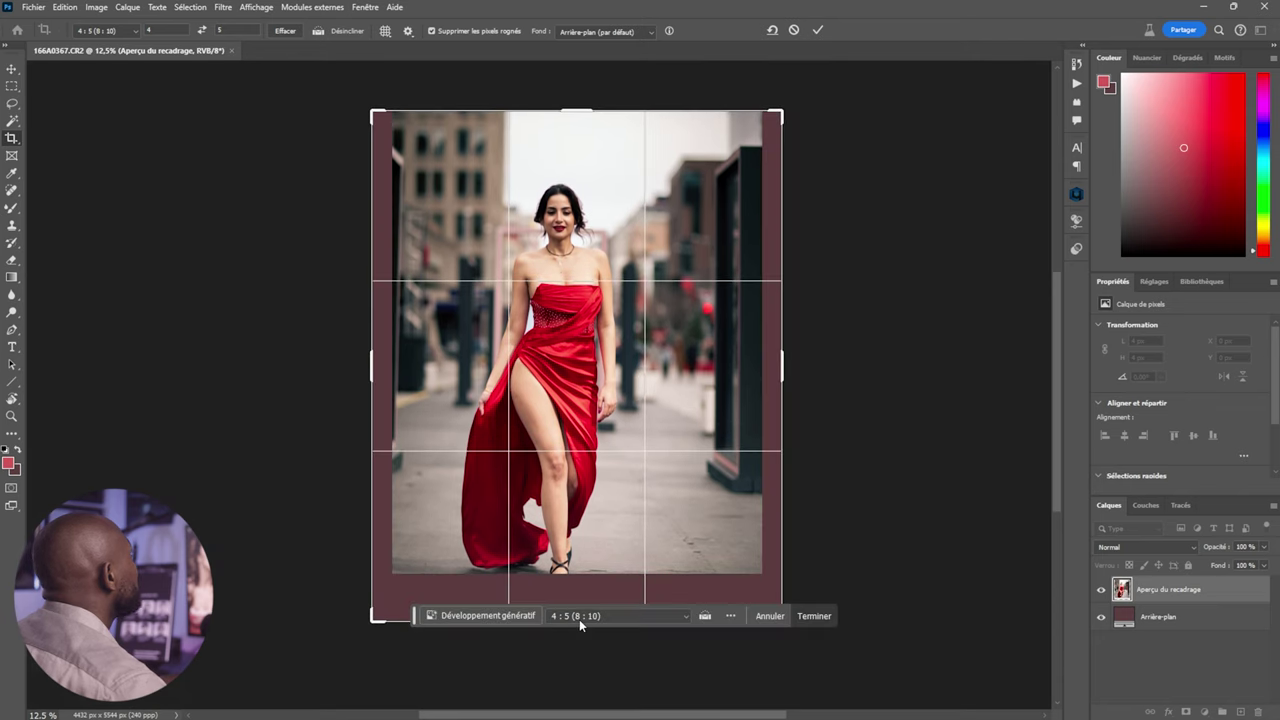
pyautogui.click(820, 30)
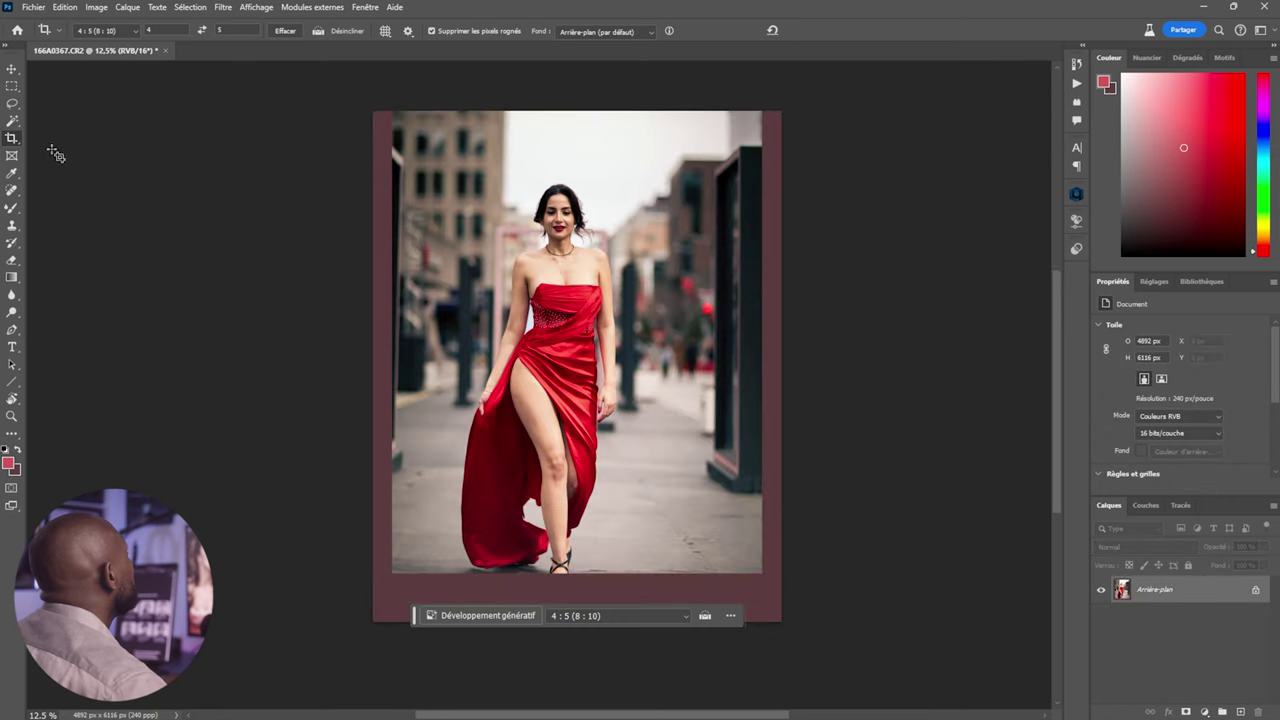
pyautogui.click(12, 87)
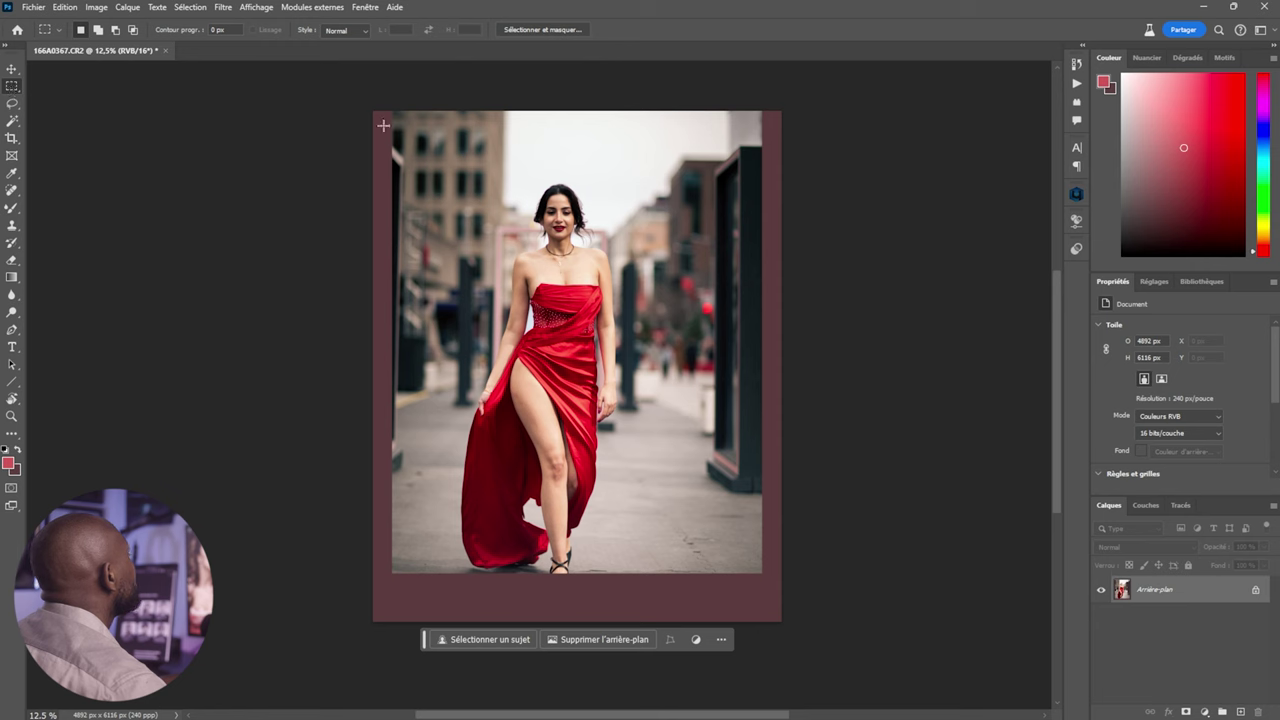
# Select the photo, invert to the margins, and run Generative Fill on them with no prompt
pyautogui.moveTo(395, 112)
pyautogui.mouseDown()
pyautogui.moveTo(696, 561)
pyautogui.moveTo(760, 571)
pyautogui.mouseUp()
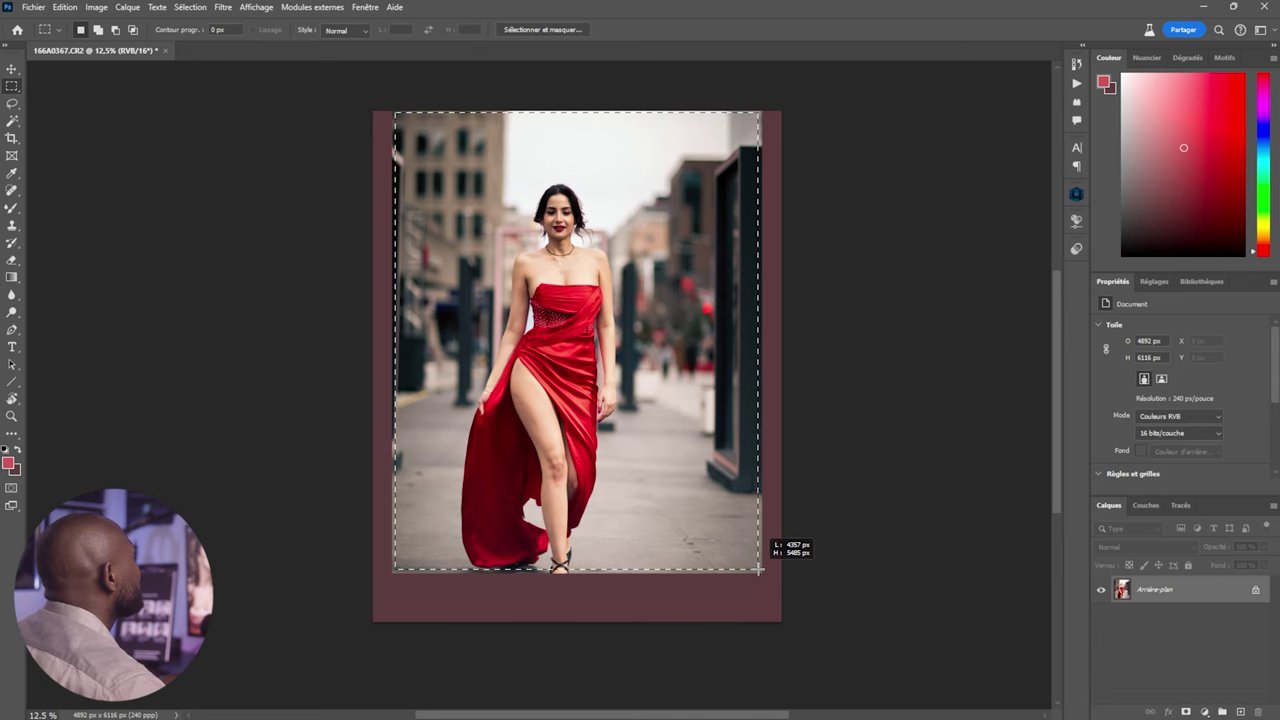
pyautogui.moveTo(758, 570); pyautogui.dragTo(760, 570)
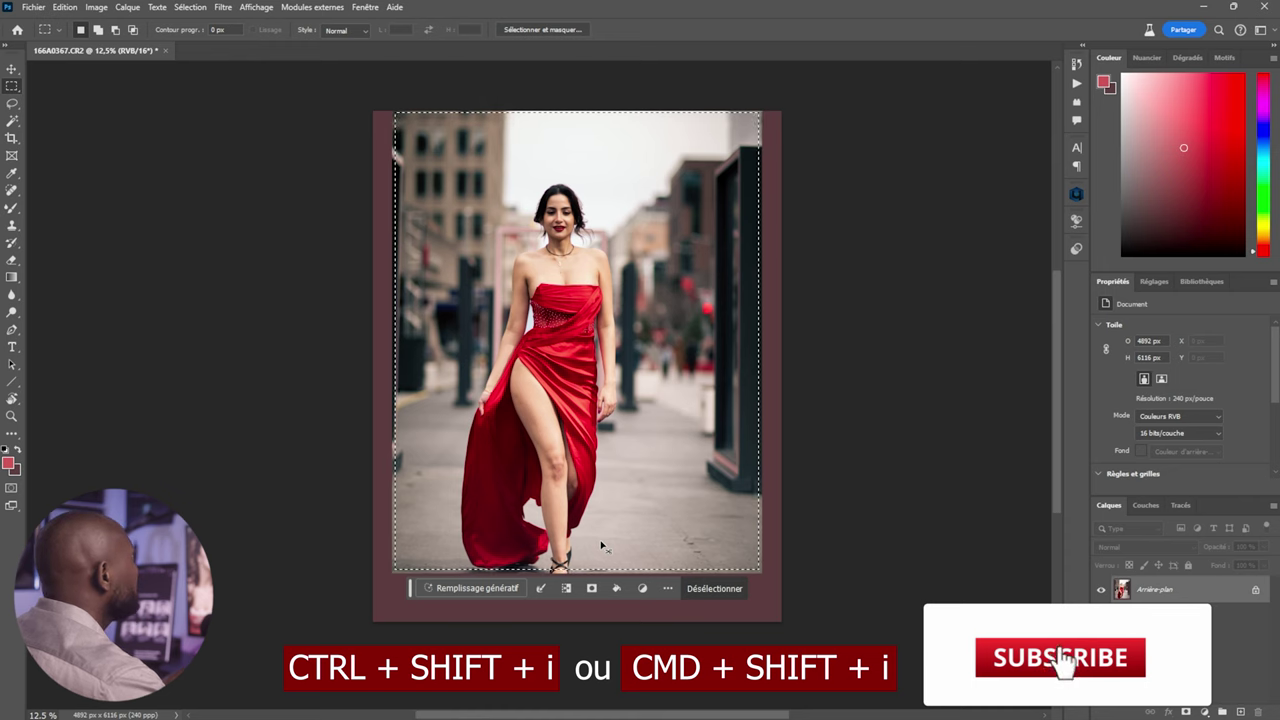
pyautogui.hotkey('ctrl', 'shift', 'i')
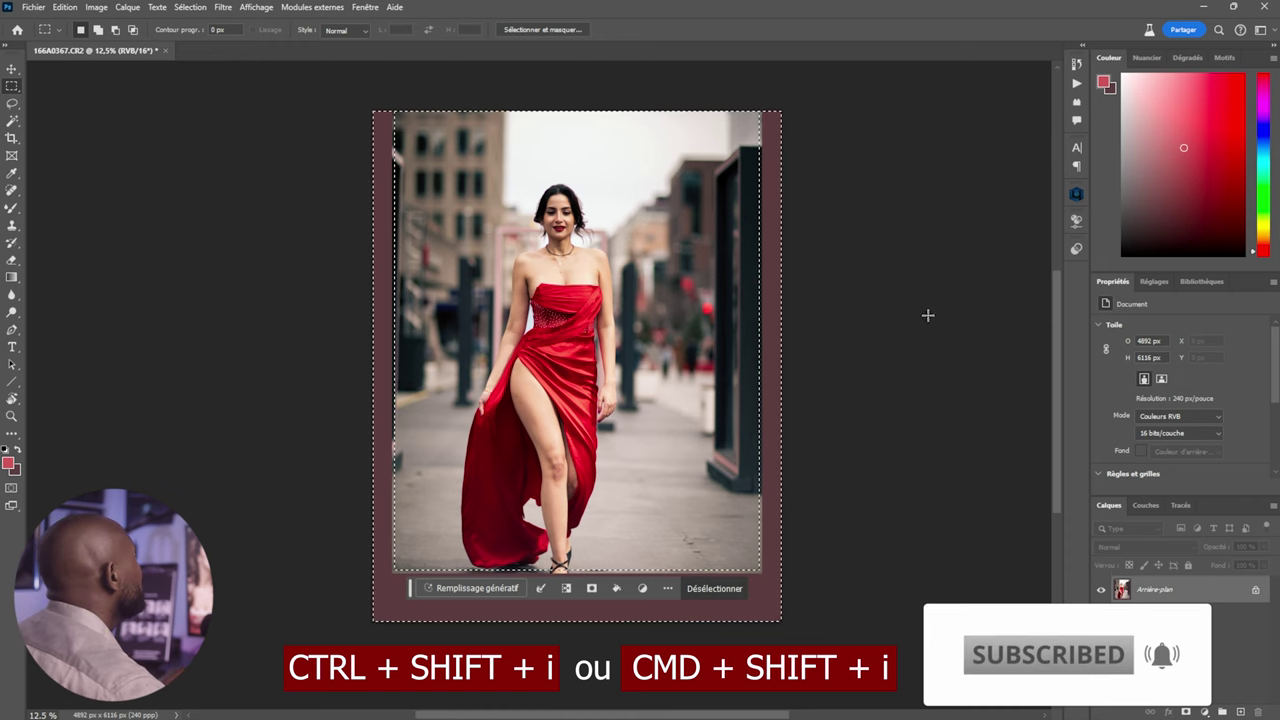
pyautogui.click(470, 588)
pyautogui.click(752, 640)
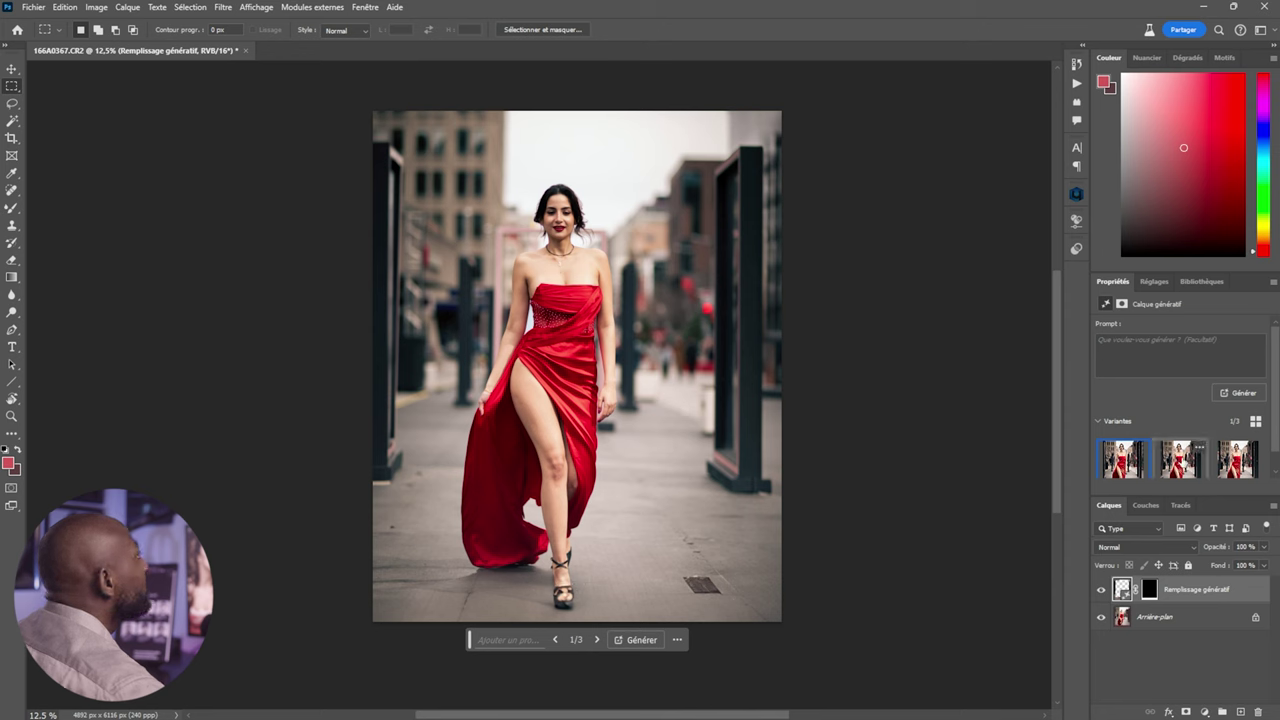
# Browse the fill variants, generate more, and choose the fourth
pyautogui.click(1180, 458)
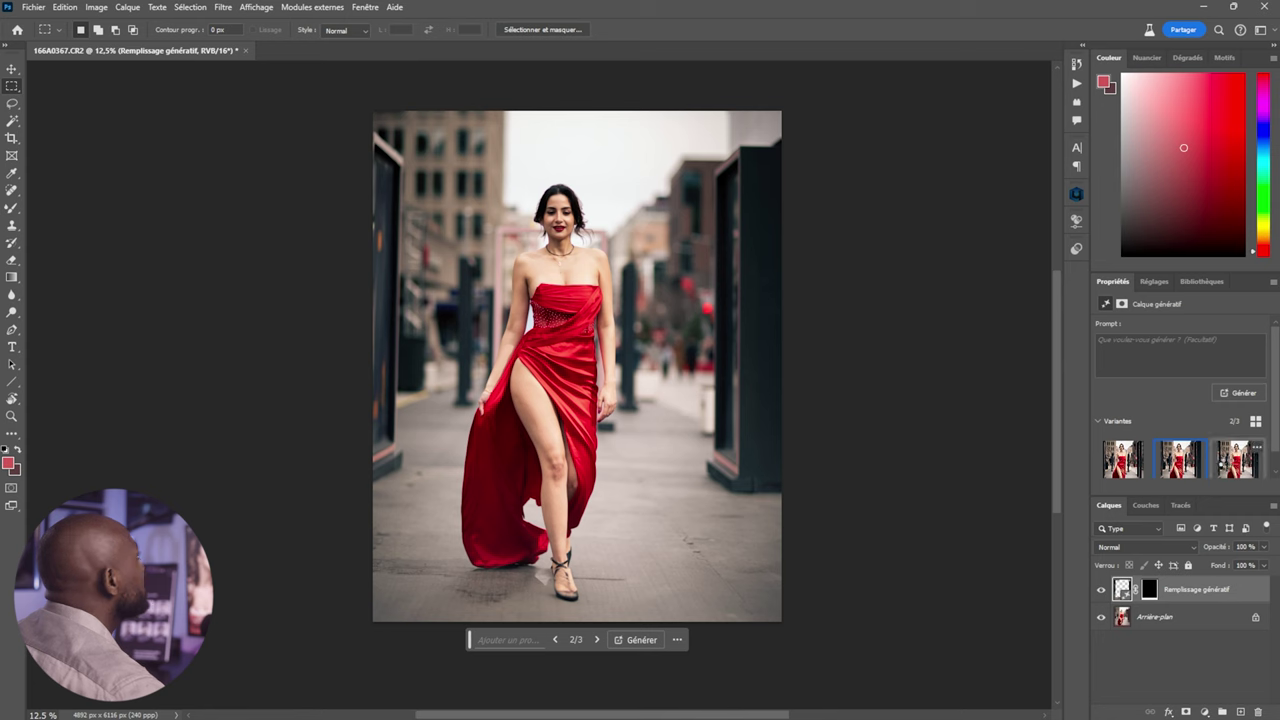
pyautogui.click(1226, 463)
pyautogui.click(1180, 458)
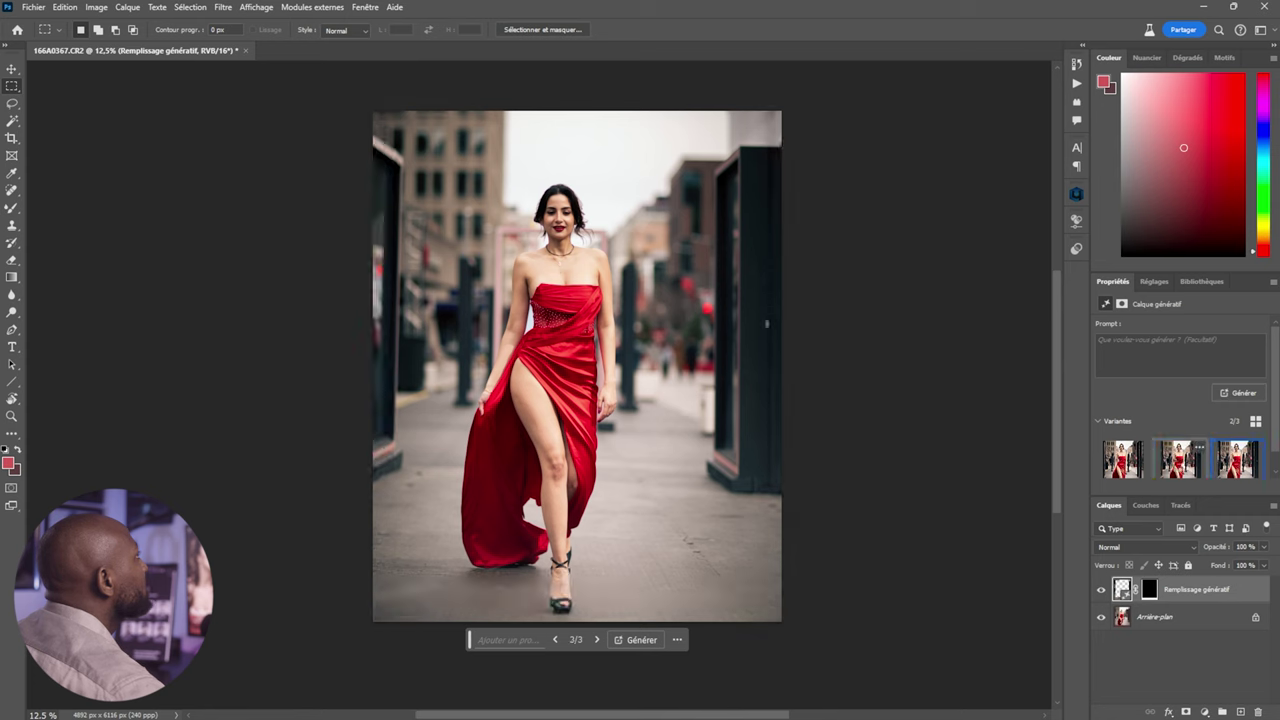
pyautogui.click(1239, 395)
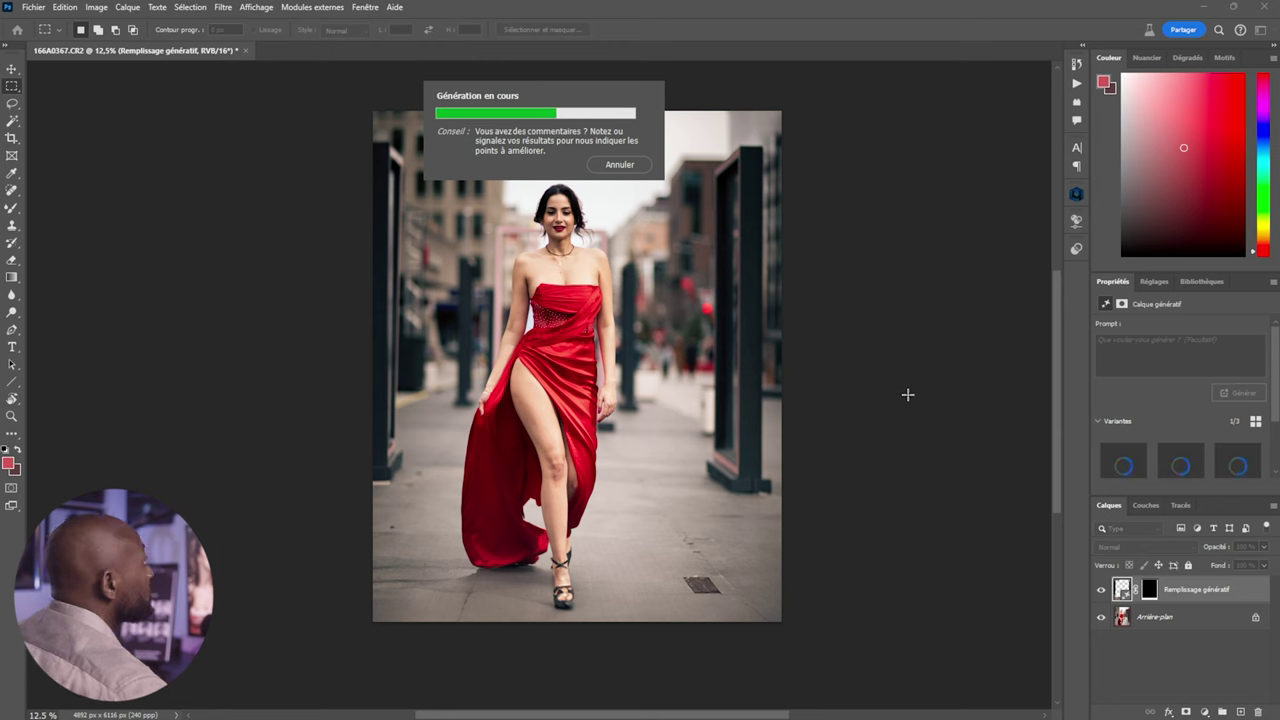
pyautogui.moveTo(1180, 459)
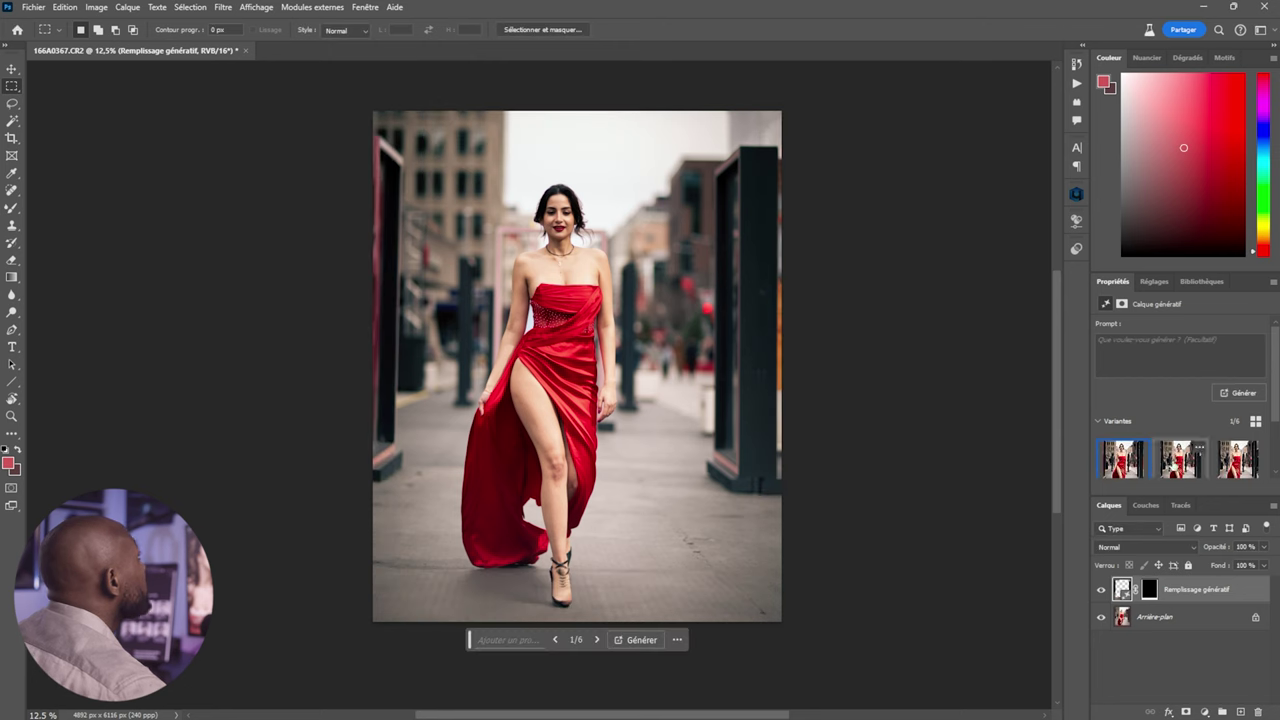
pyautogui.click(1178, 460)
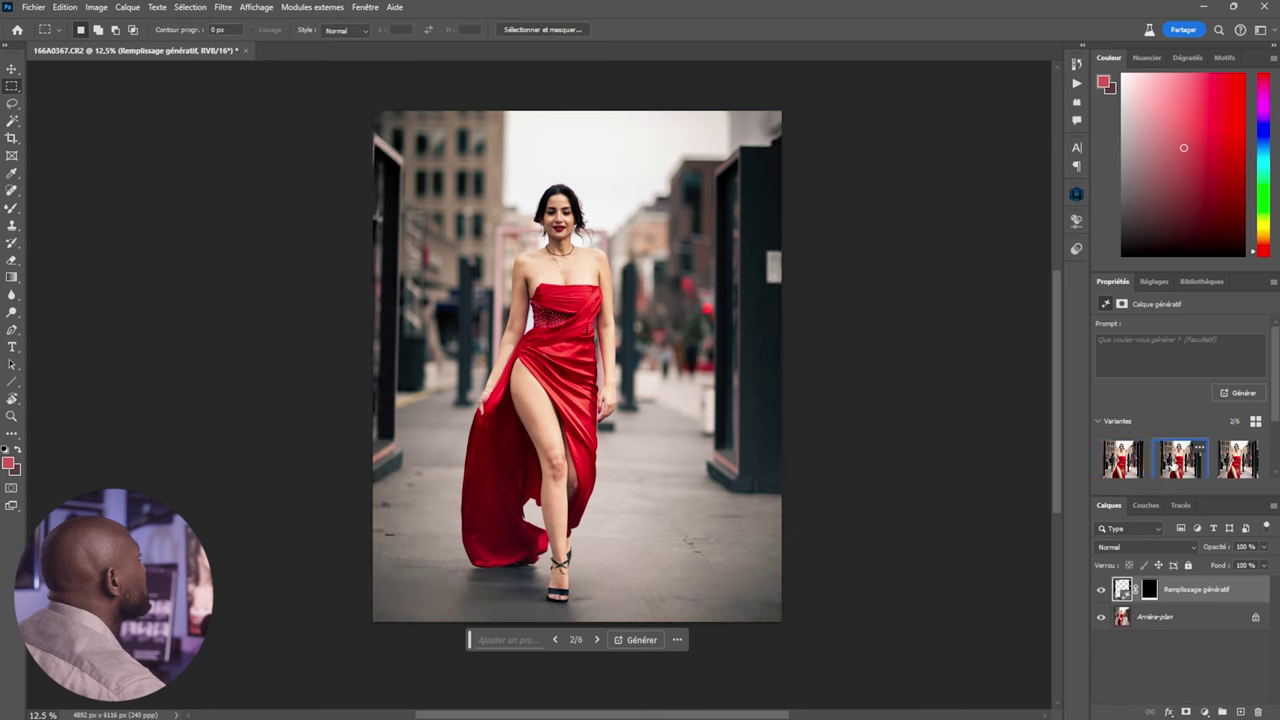
pyautogui.click(1238, 460)
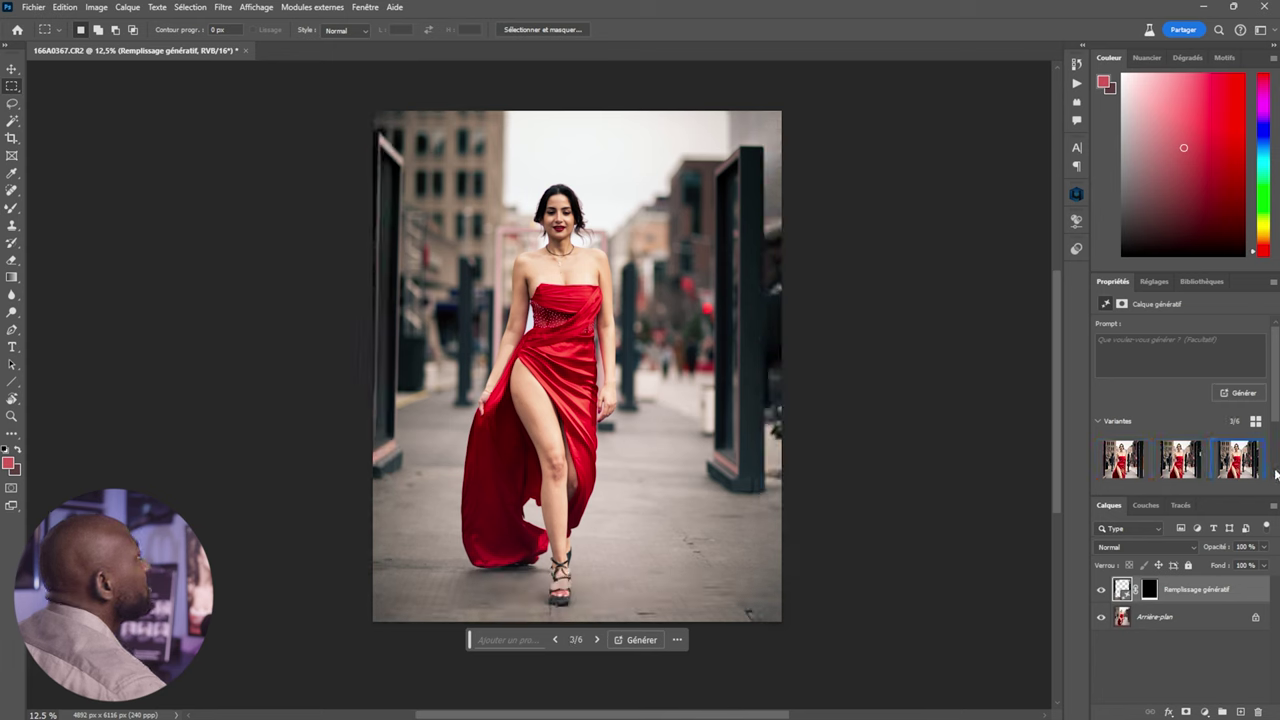
pyautogui.scroll(-3, 1276, 410)
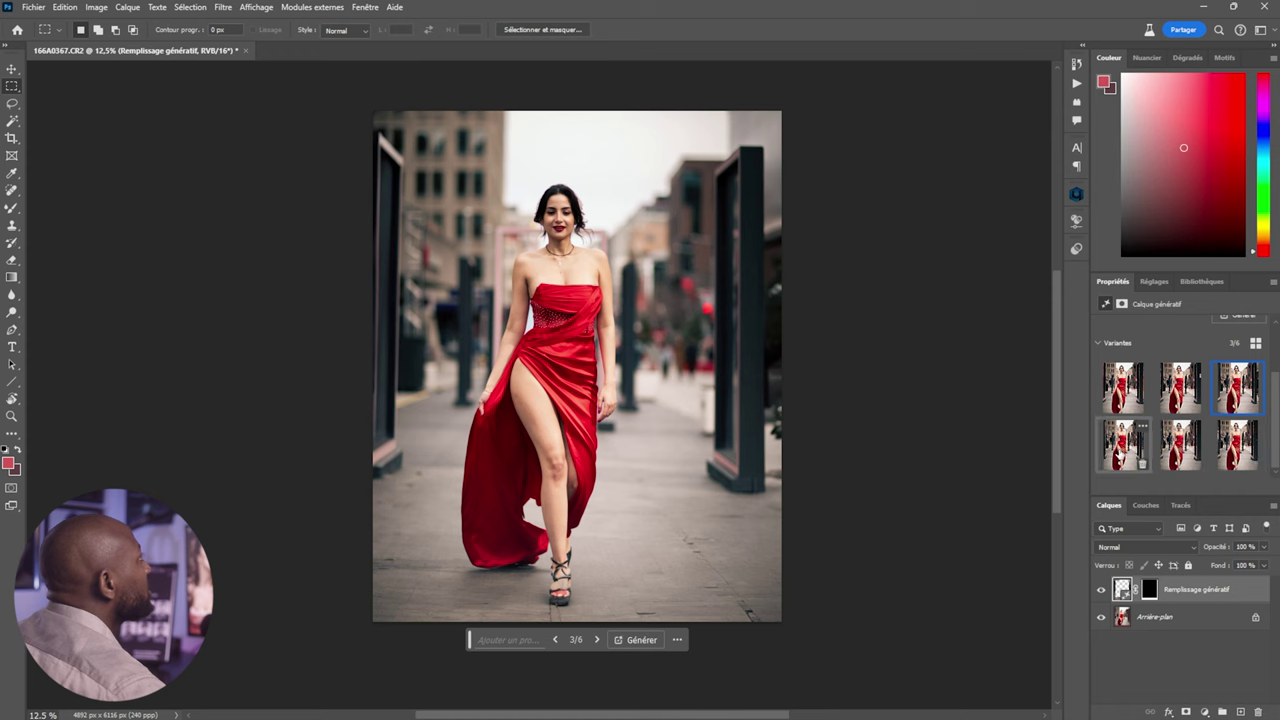
pyautogui.click(1122, 452)
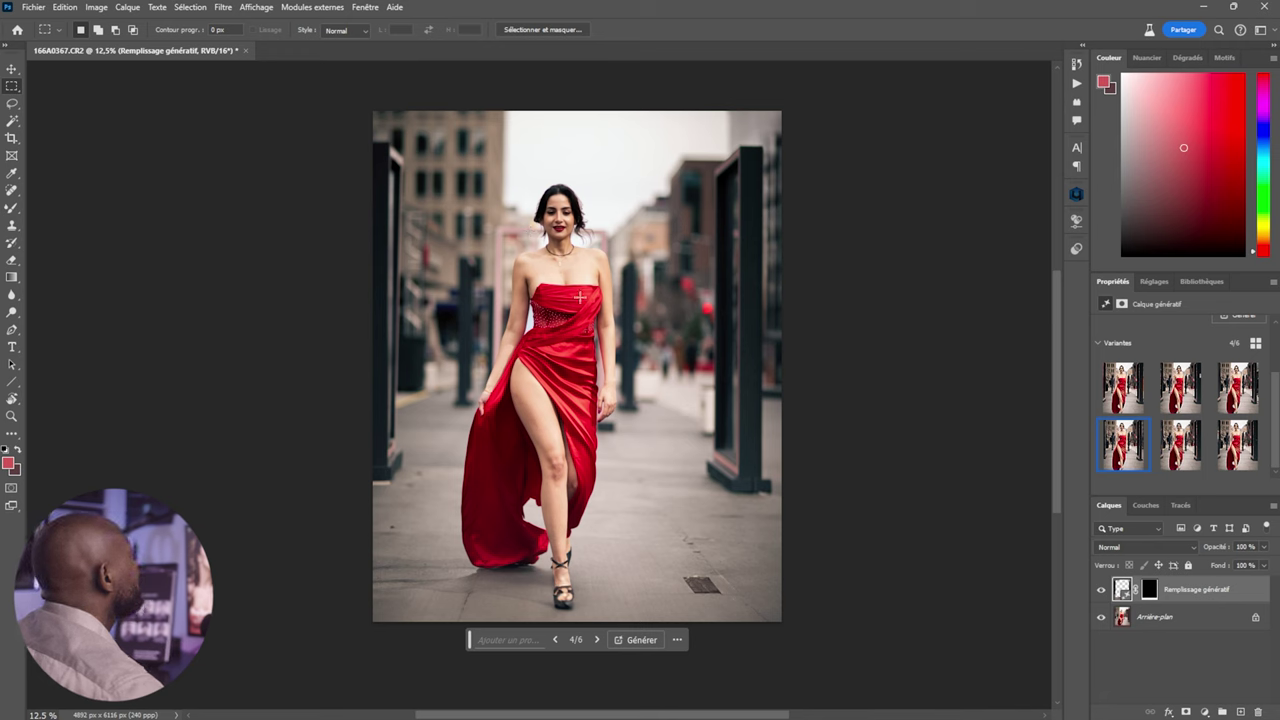
# Toggle the Generative Fill layer's visibility repeatedly to compare against the original
pyautogui.click(1101, 591)
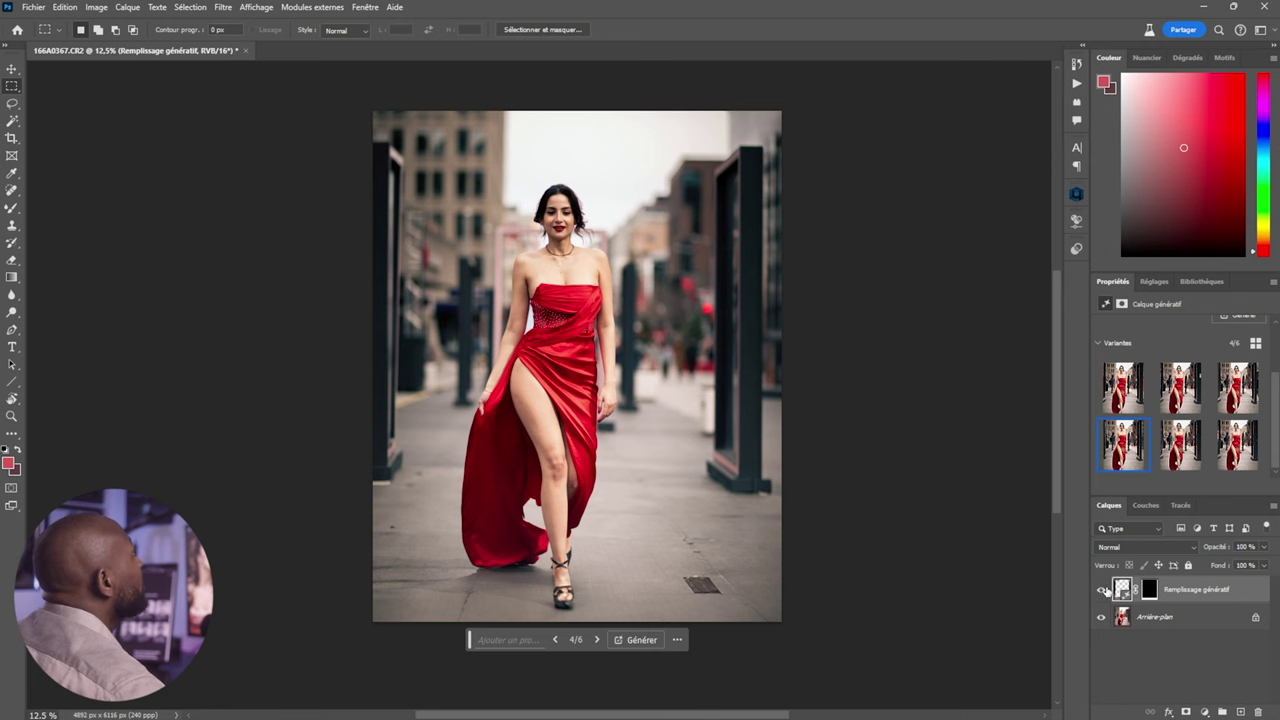
pyautogui.click(1102, 592)
pyautogui.click(1102, 592)
pyautogui.click(1102, 592)
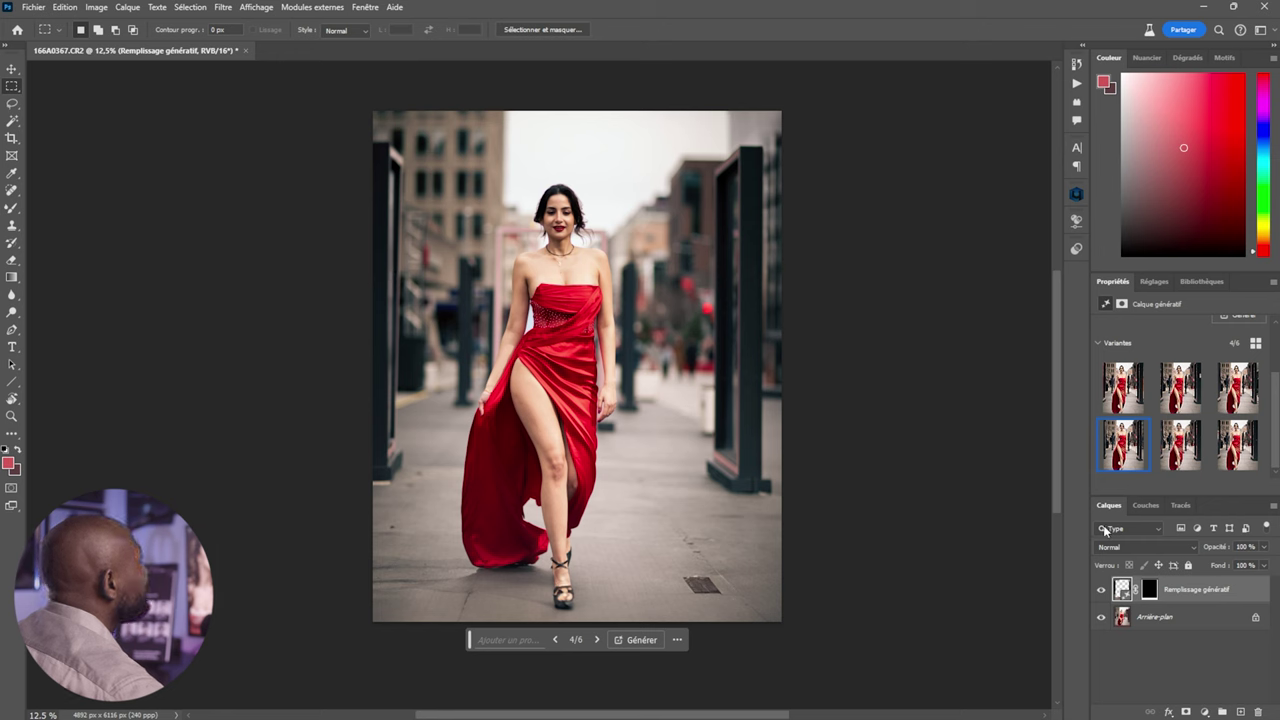
pyautogui.moveTo(1124, 444)
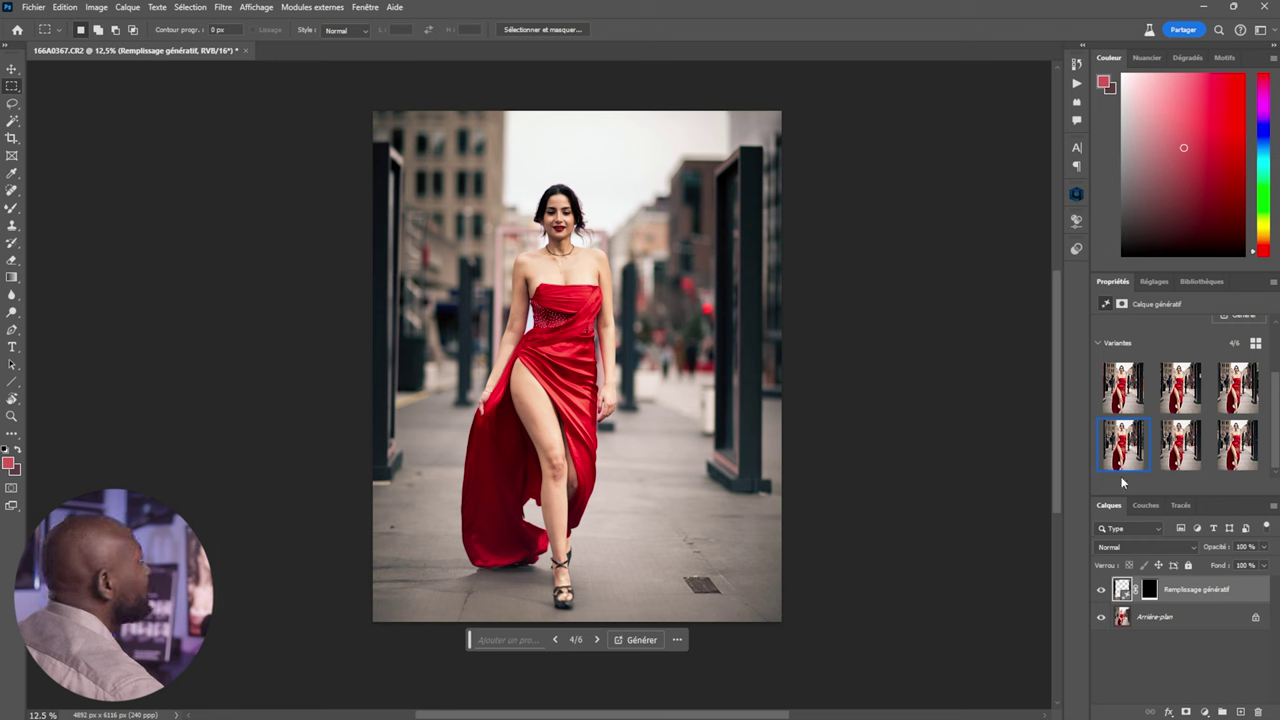
pyautogui.click(1101, 591)
pyautogui.click(1101, 591)
pyautogui.click(1101, 591)
pyautogui.click(1101, 591)
# Recheck variants 5 and 1, settle on variant 4 of 6, and generate another set
pyautogui.click(1180, 440)
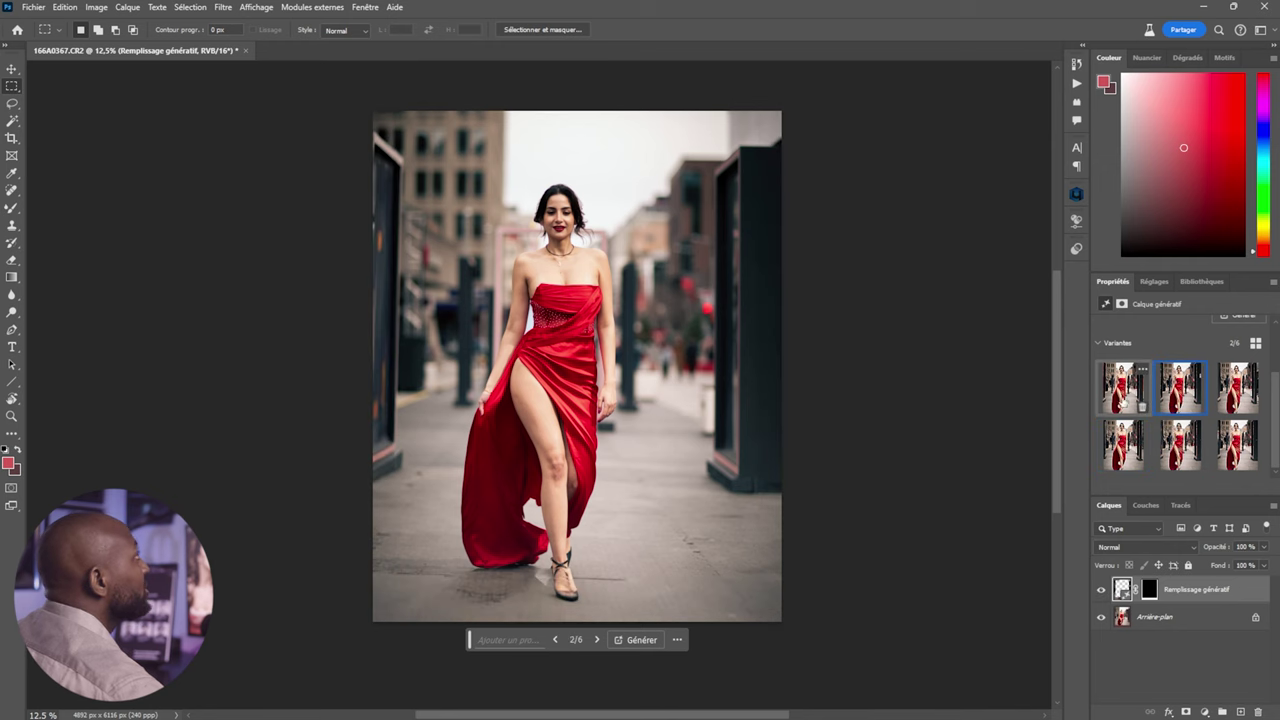
pyautogui.click(1122, 395)
pyautogui.click(1122, 445)
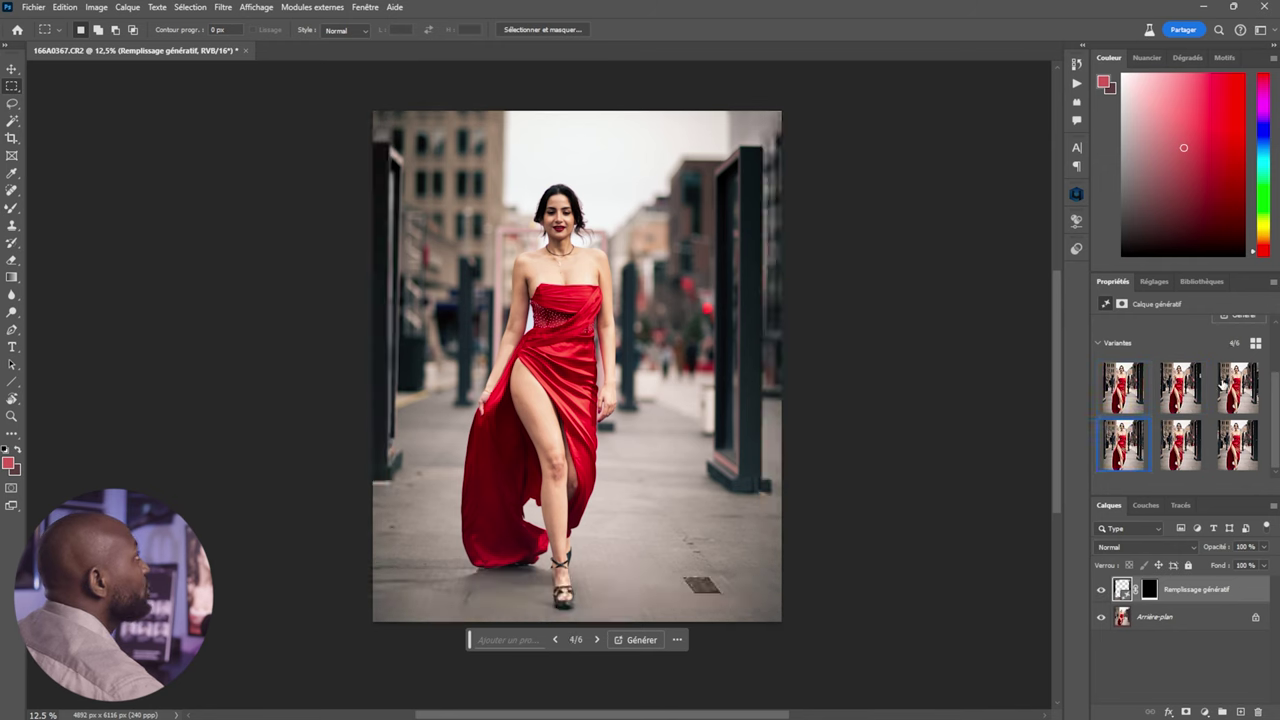
pyautogui.click(1240, 327)
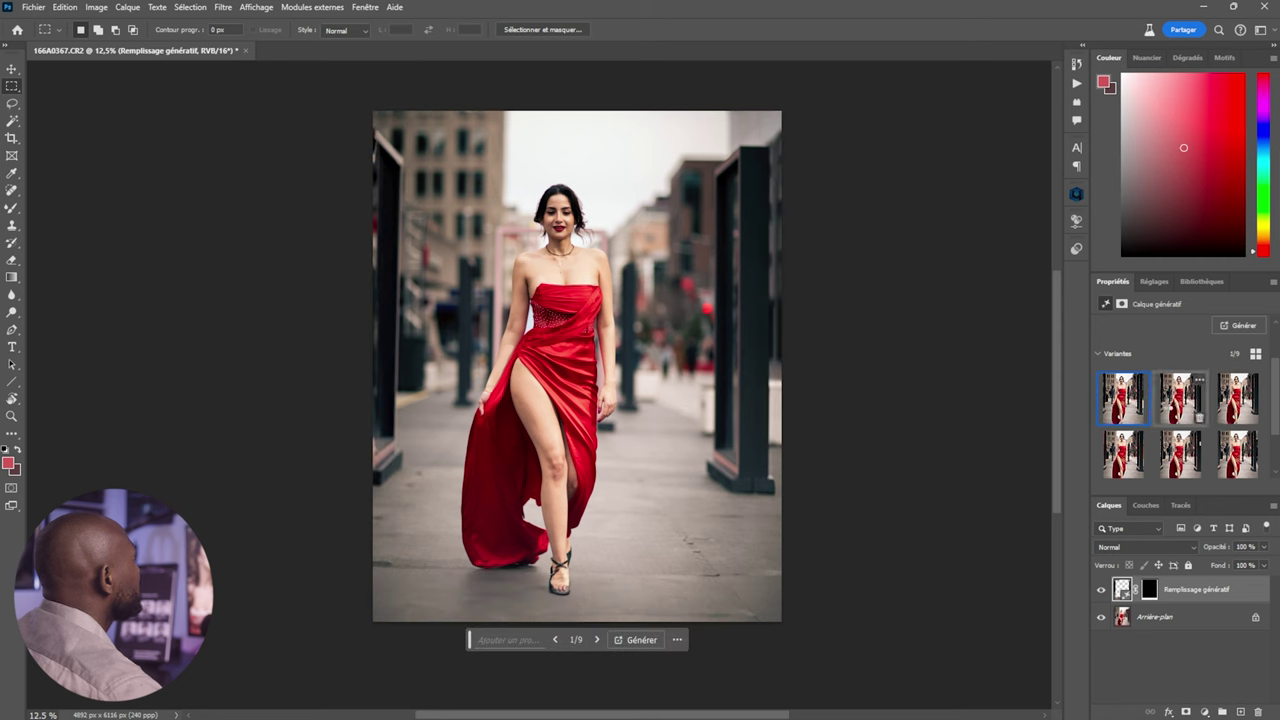
# Preview the fill variants in Properties and apply variant 7 of 9
pyautogui.click(1180, 398)
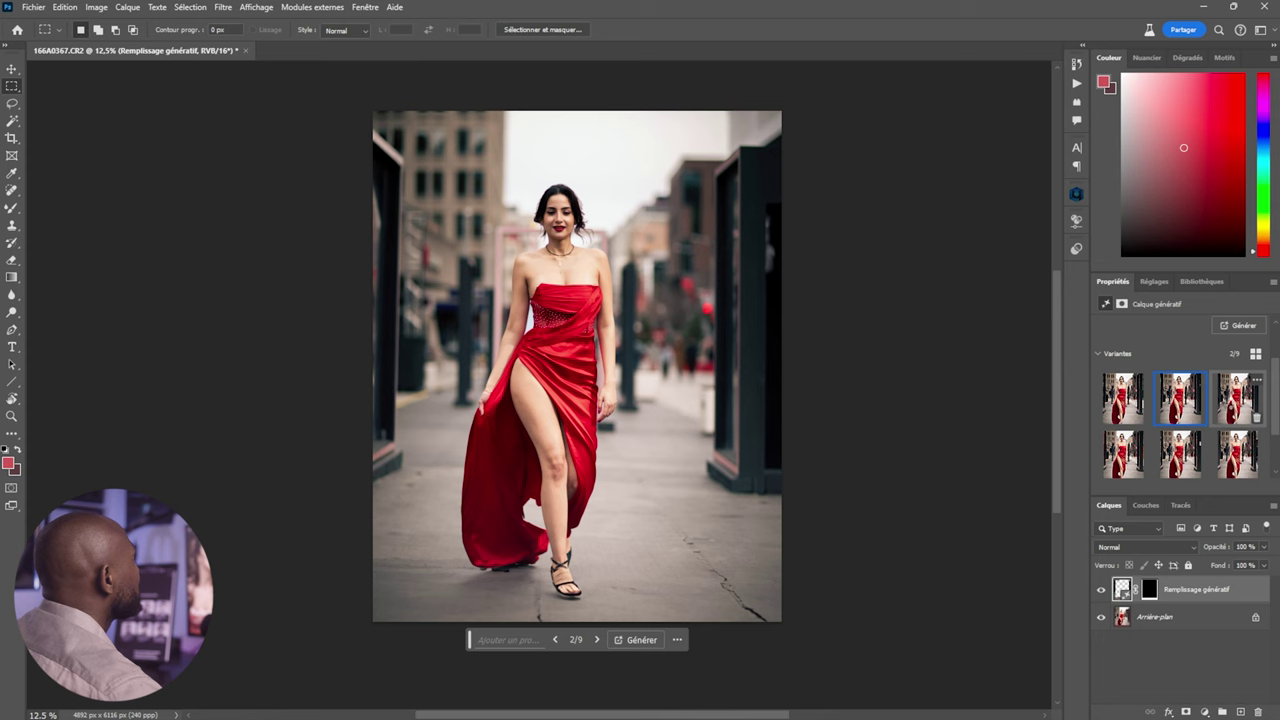
pyautogui.click(1230, 400)
pyautogui.scroll(-2, 1150, 440)
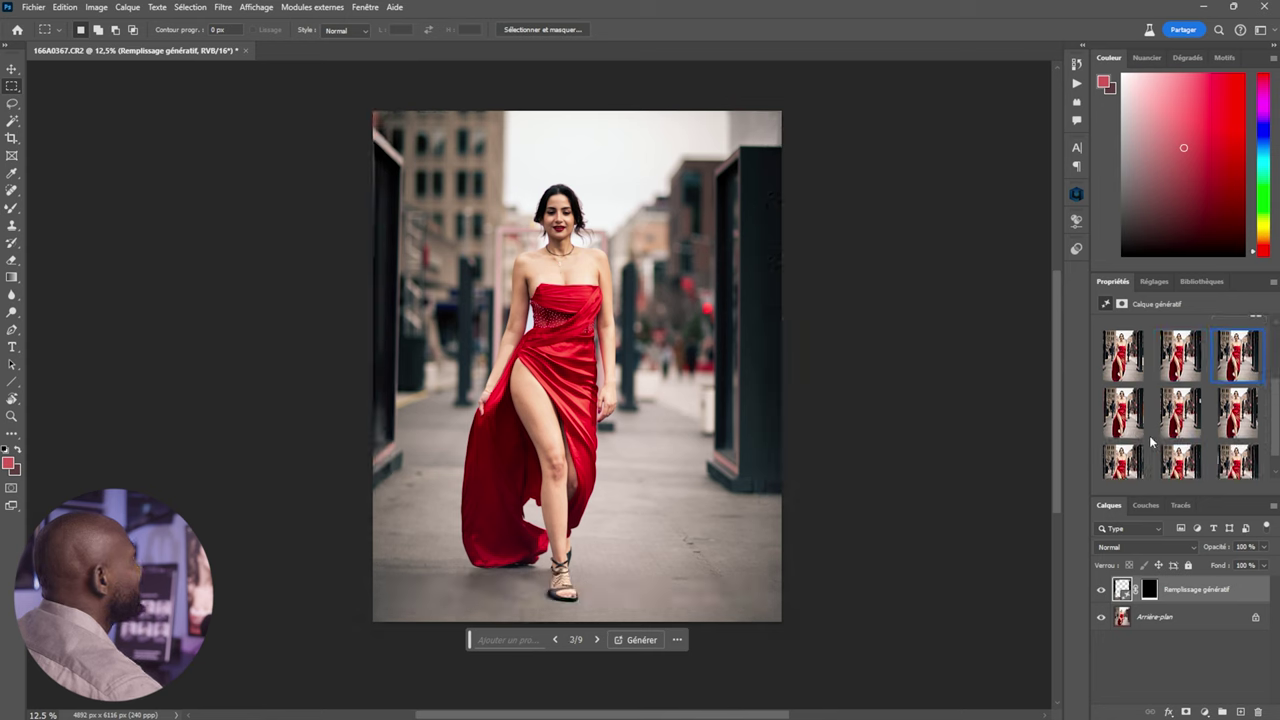
pyautogui.click(1120, 455)
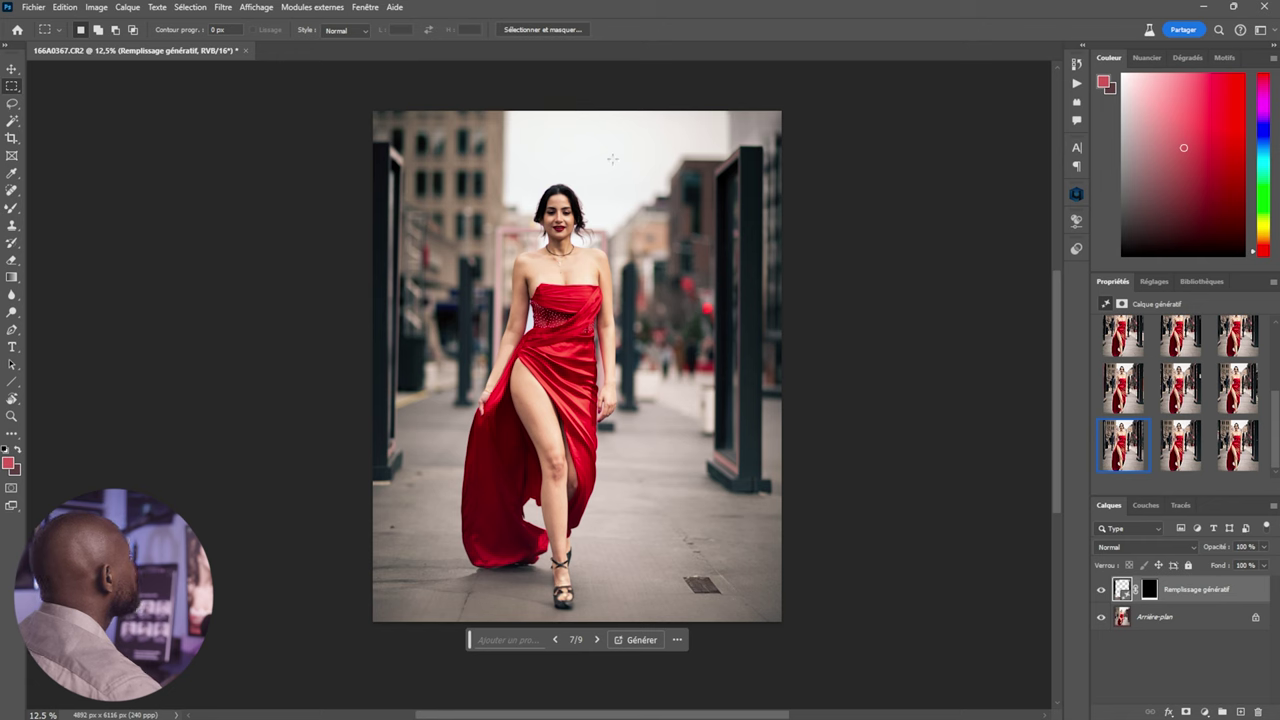
pyautogui.click(63, 8)
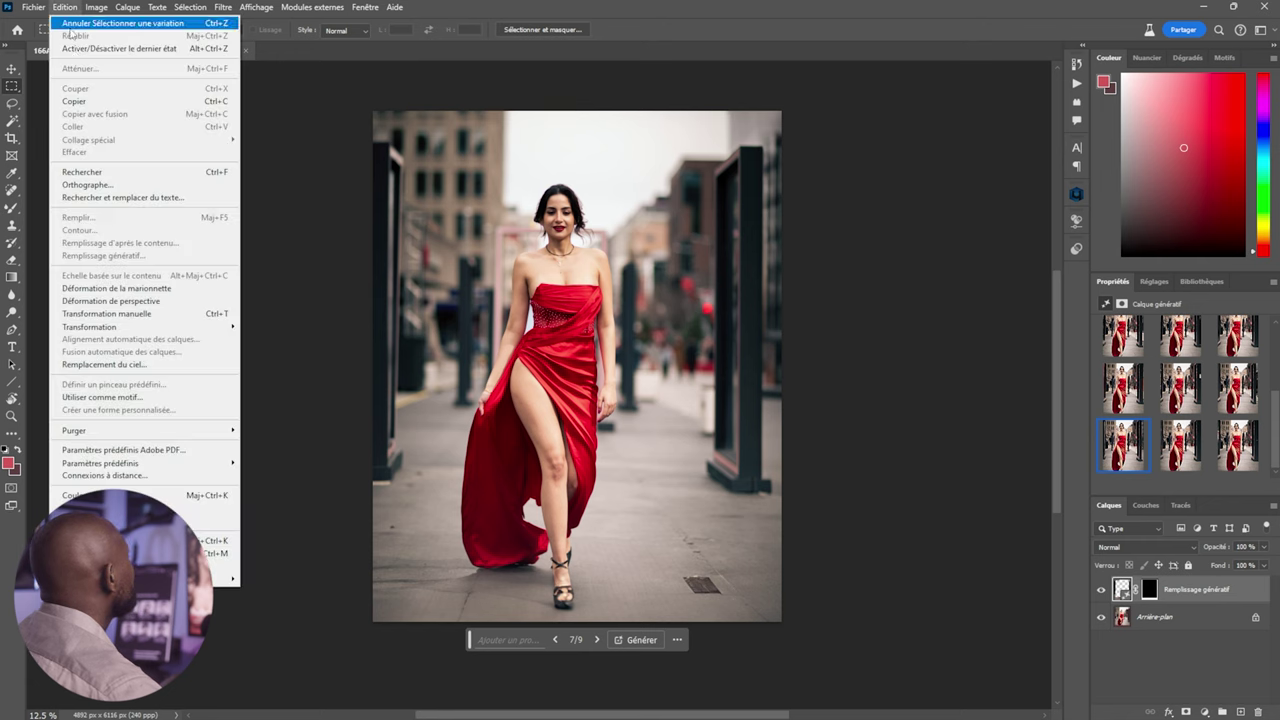
pyautogui.click(125, 364)
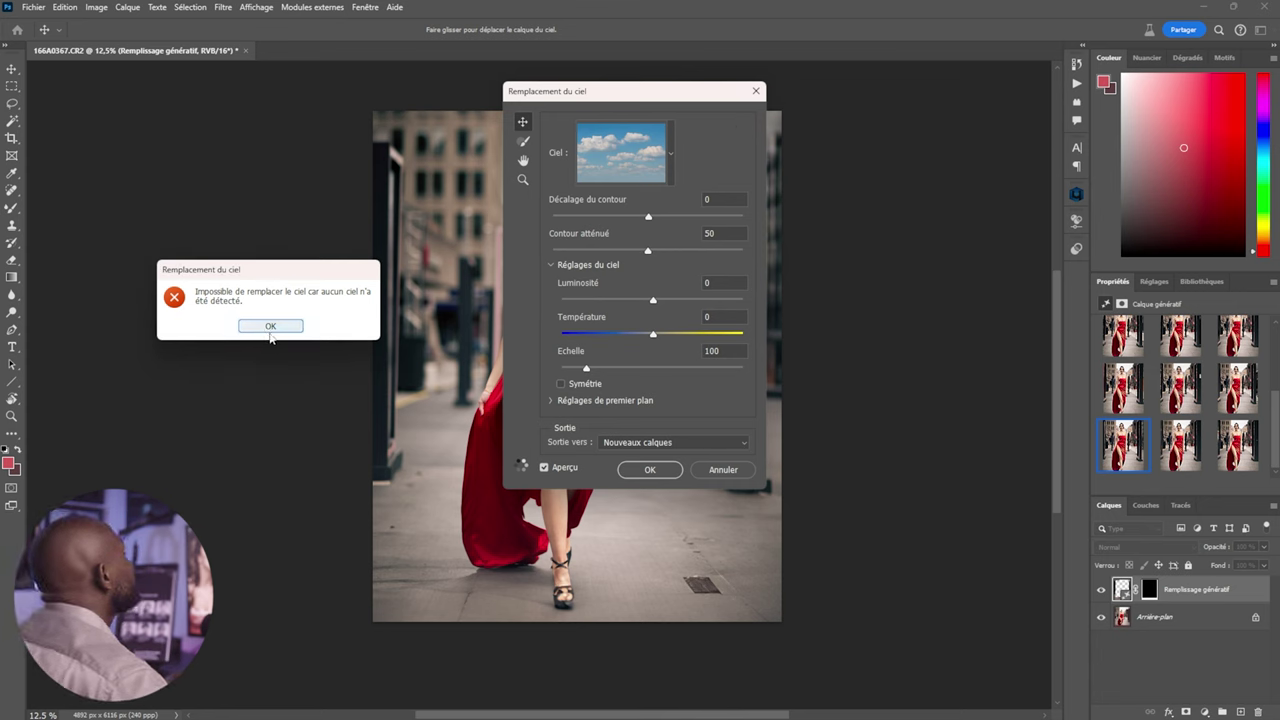
pyautogui.click(271, 330)
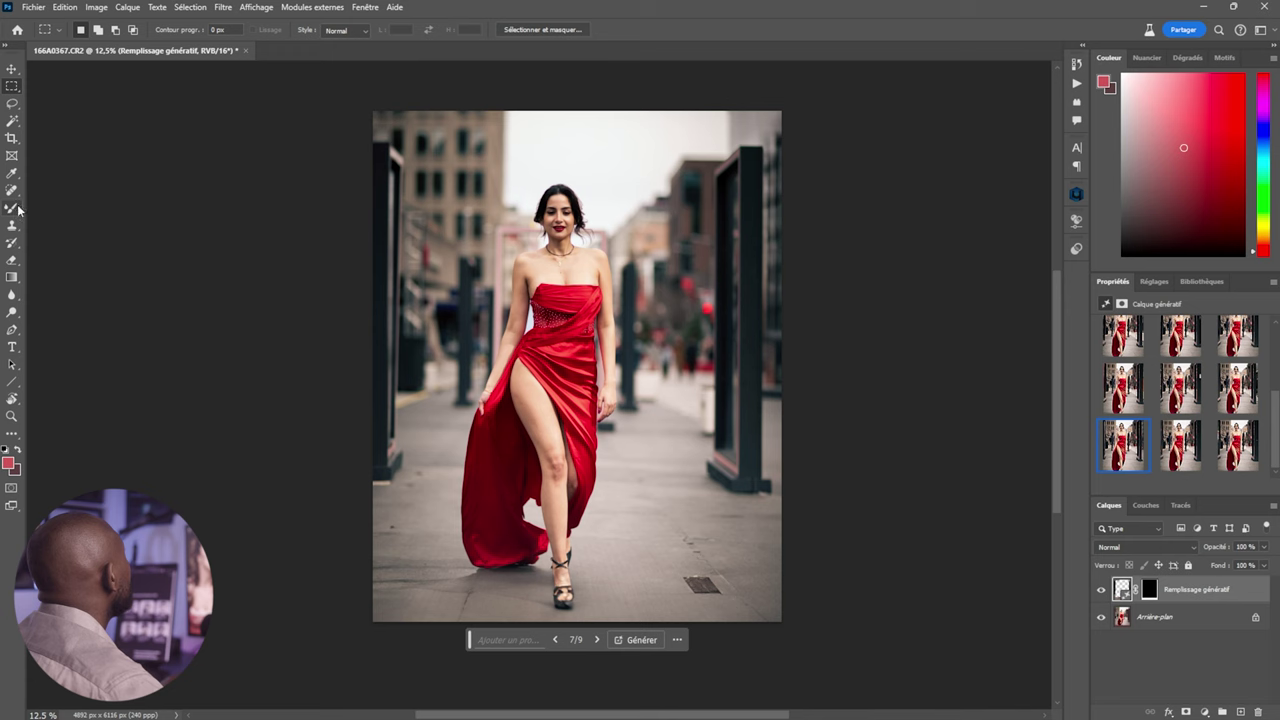
# Choose the Lasso tool from the selection tool variants
pyautogui.click(12, 103)
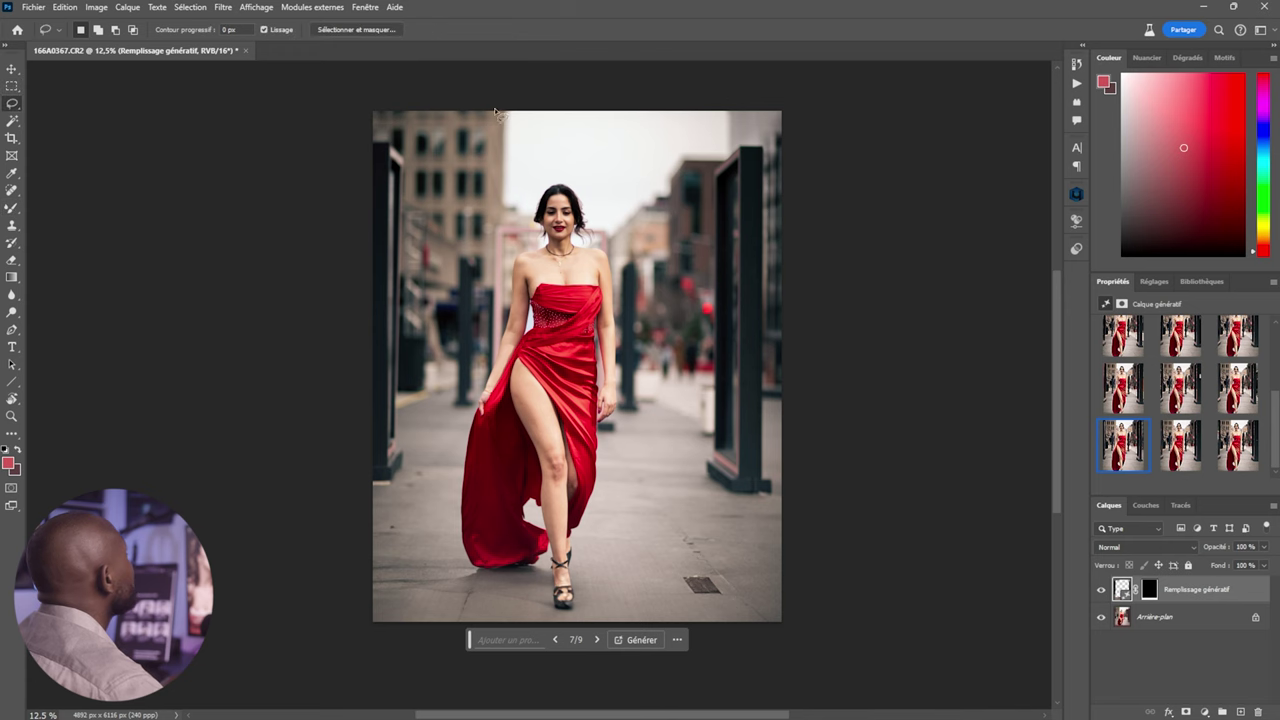
pyautogui.rightClick(16, 106)
pyautogui.click(60, 105)
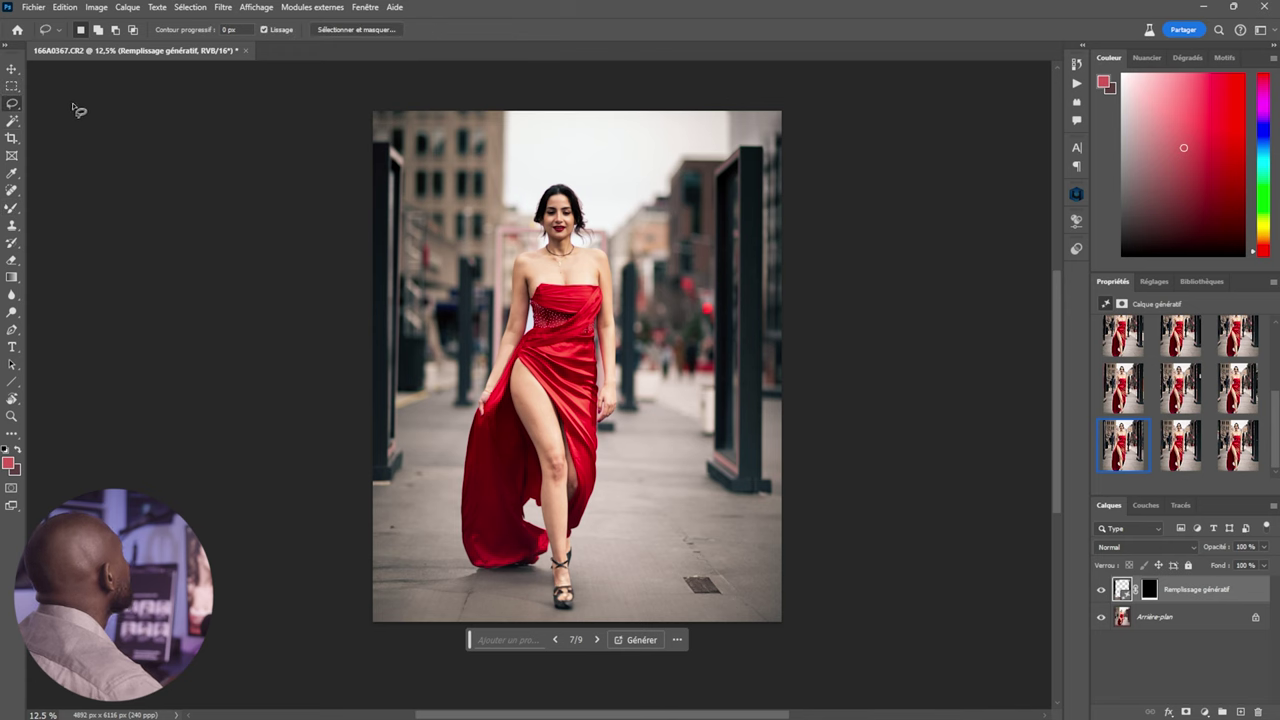
pyautogui.click(10, 90)
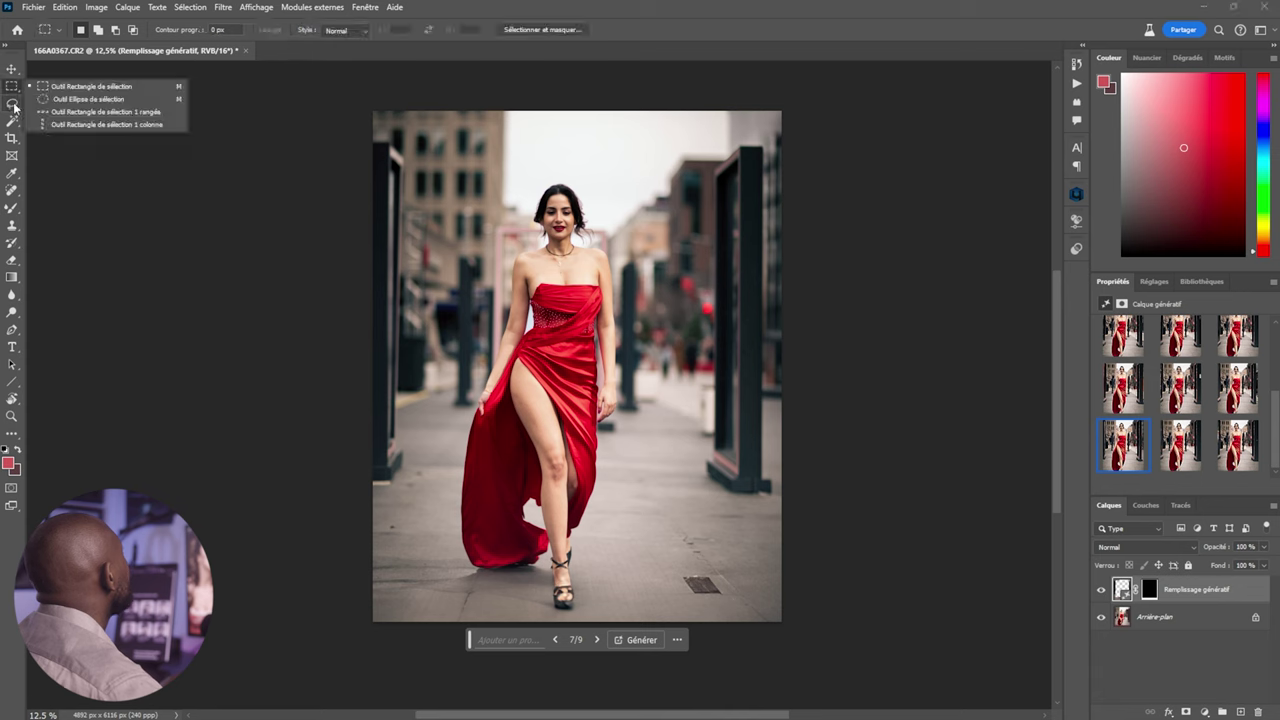
pyautogui.click(12, 103)
pyautogui.click(60, 105)
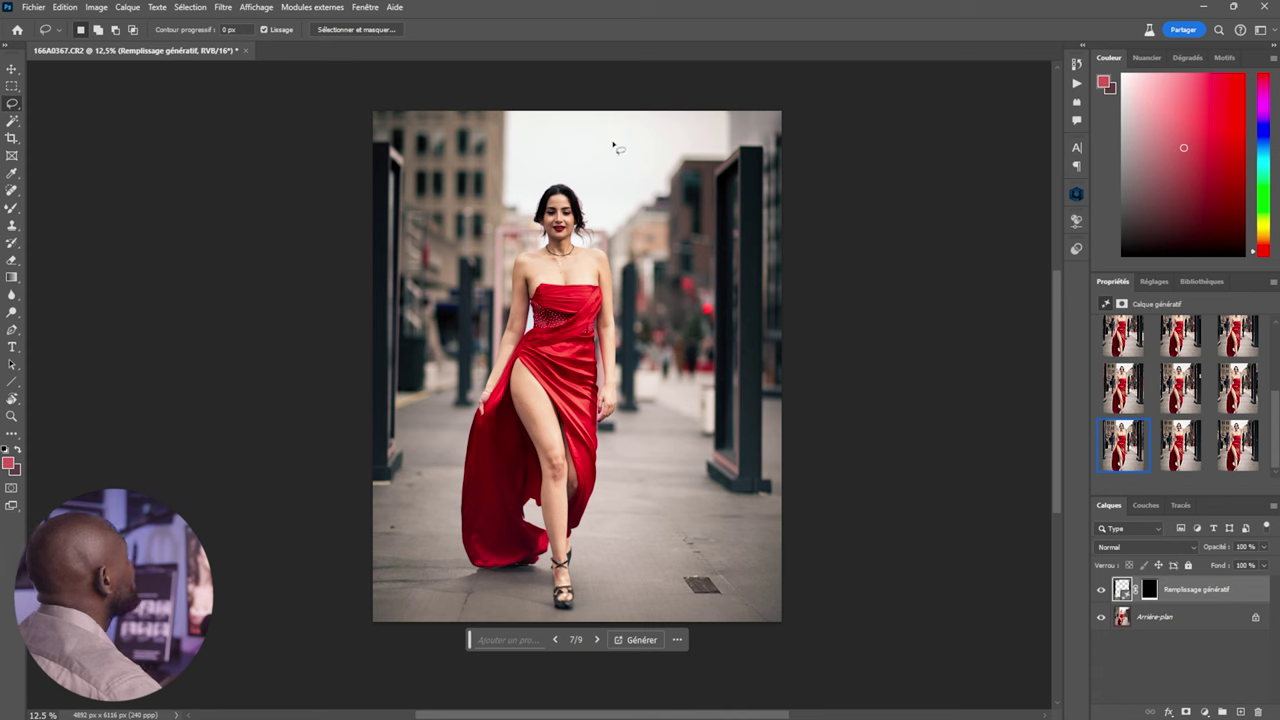
# Outline the pale sky above her head and try Edition > Remplacement du ciel on it
pyautogui.moveTo(729, 114)
pyautogui.mouseDown()
pyautogui.moveTo(734, 147)
pyautogui.moveTo(710, 162)
pyautogui.mouseUp()
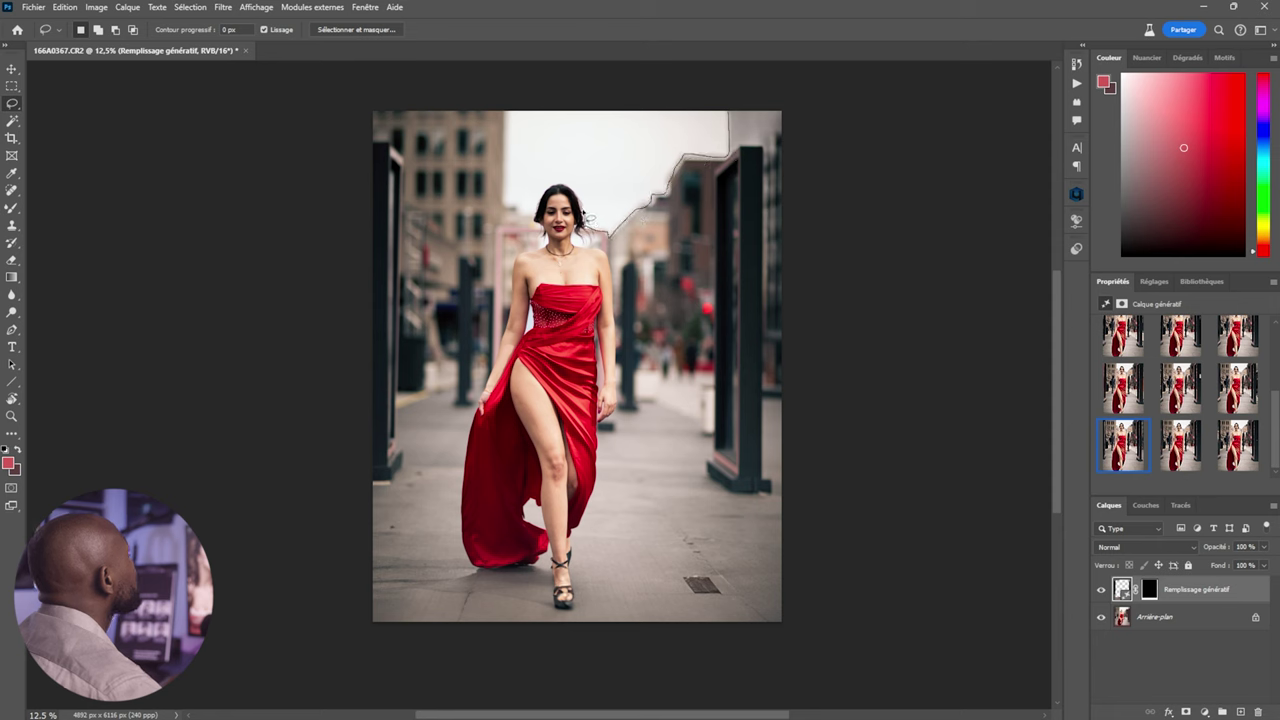
pyautogui.moveTo(563, 187); pyautogui.dragTo(546, 192)
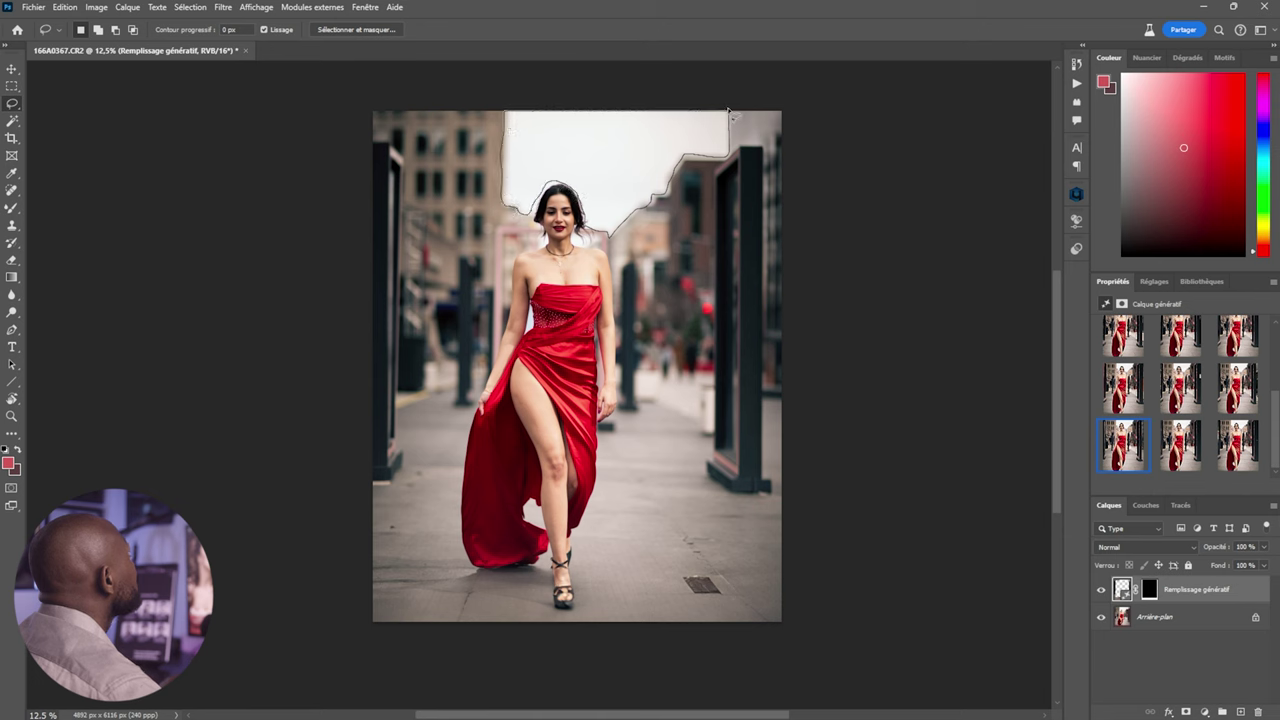
pyautogui.moveTo(729, 113); pyautogui.dragTo(730, 112)
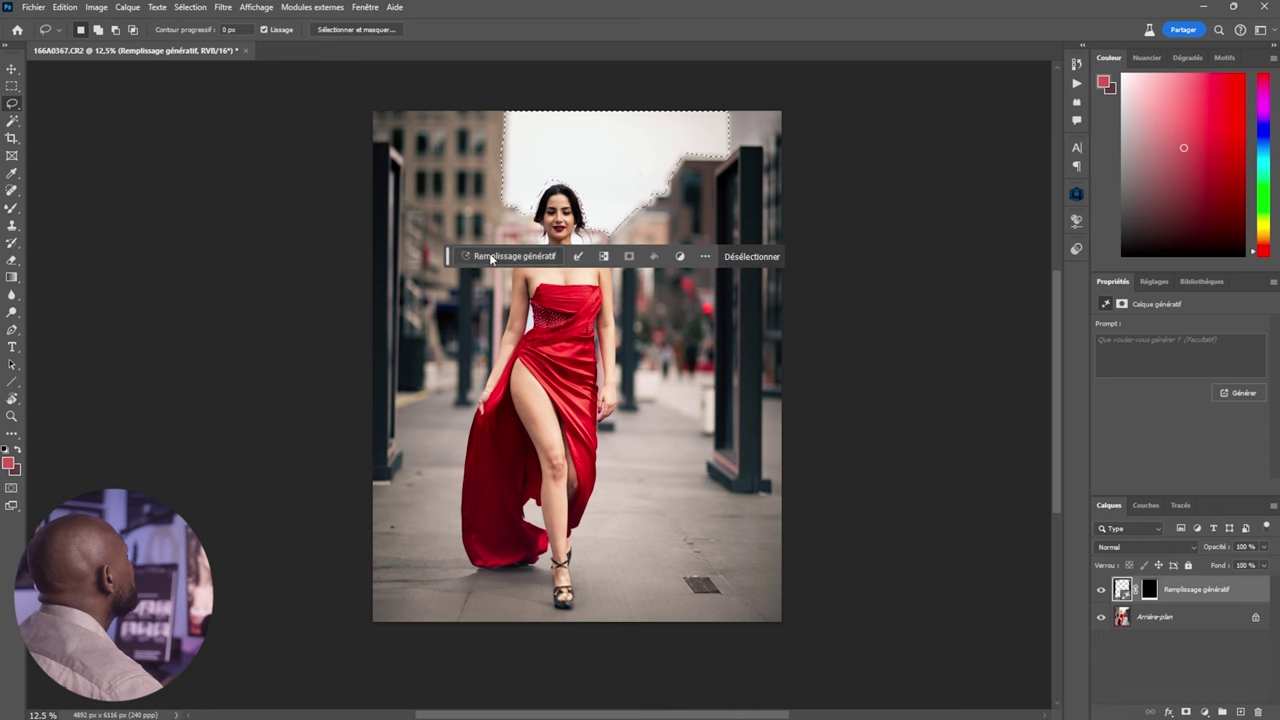
pyautogui.click(64, 7)
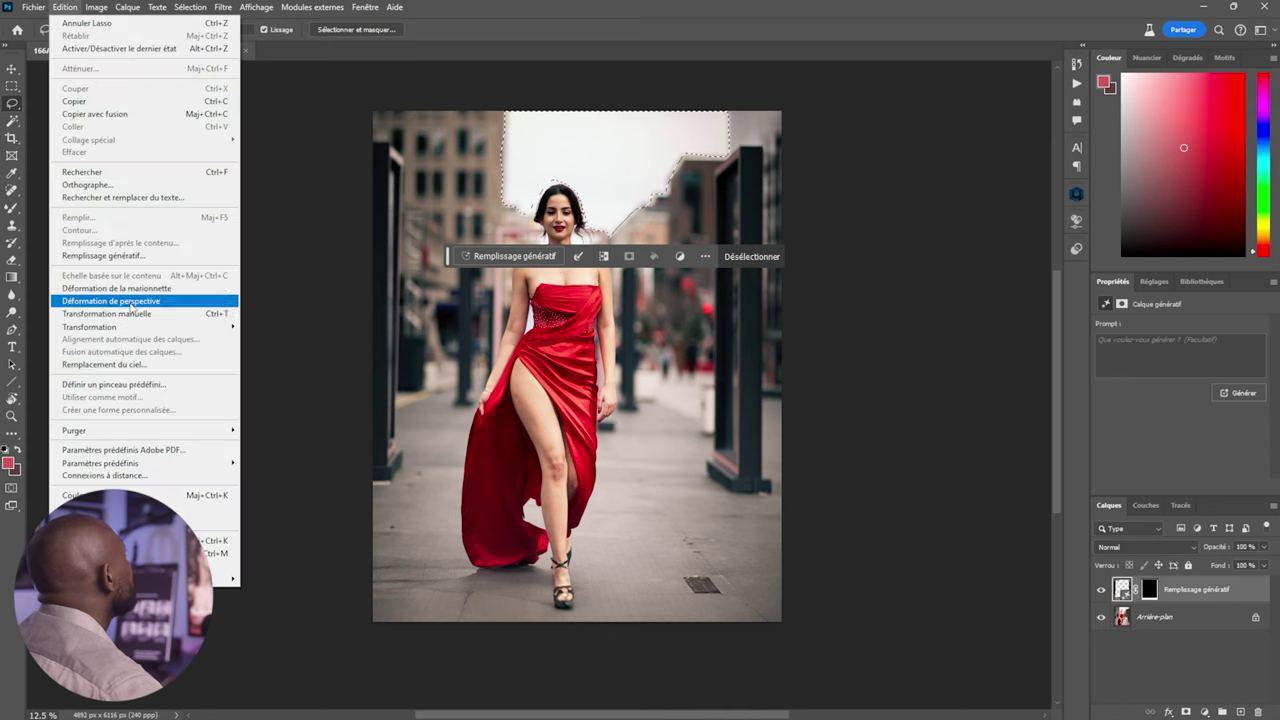
pyautogui.click(131, 364)
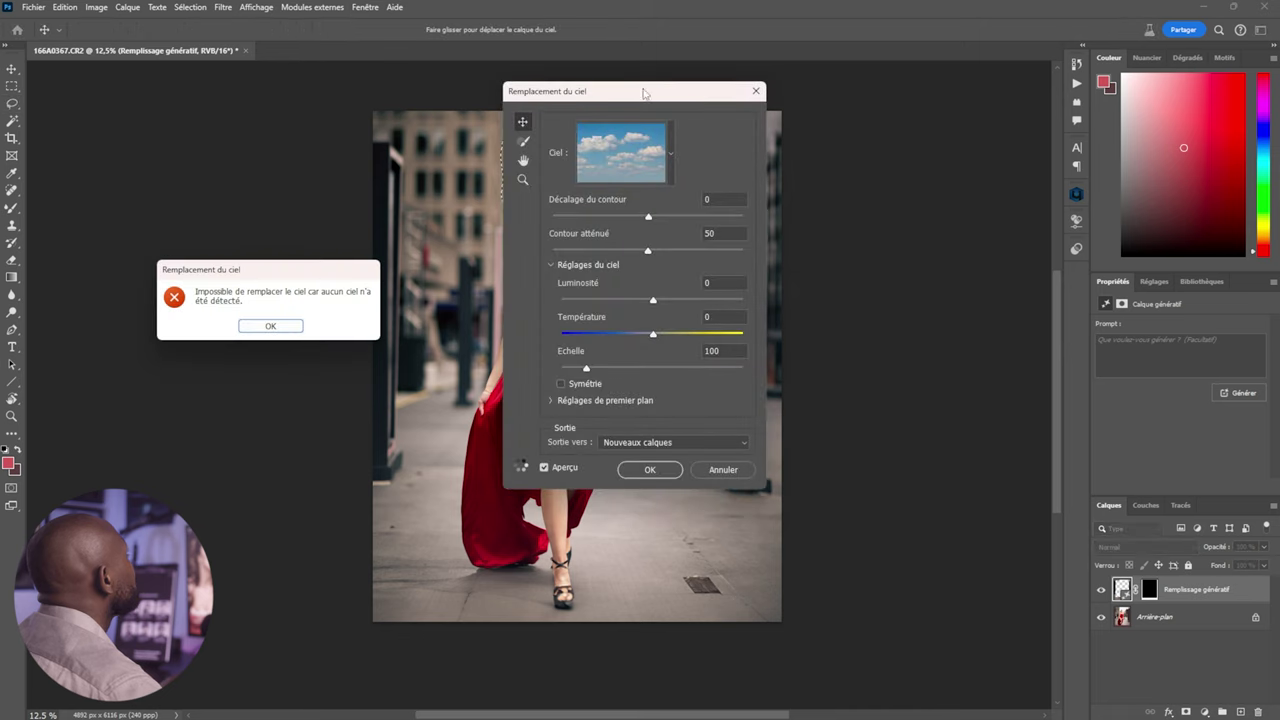
# Dismiss the sky replacement error and generatively fill the selected sky with the prompt 'add cloud'
pyautogui.click(296, 327)
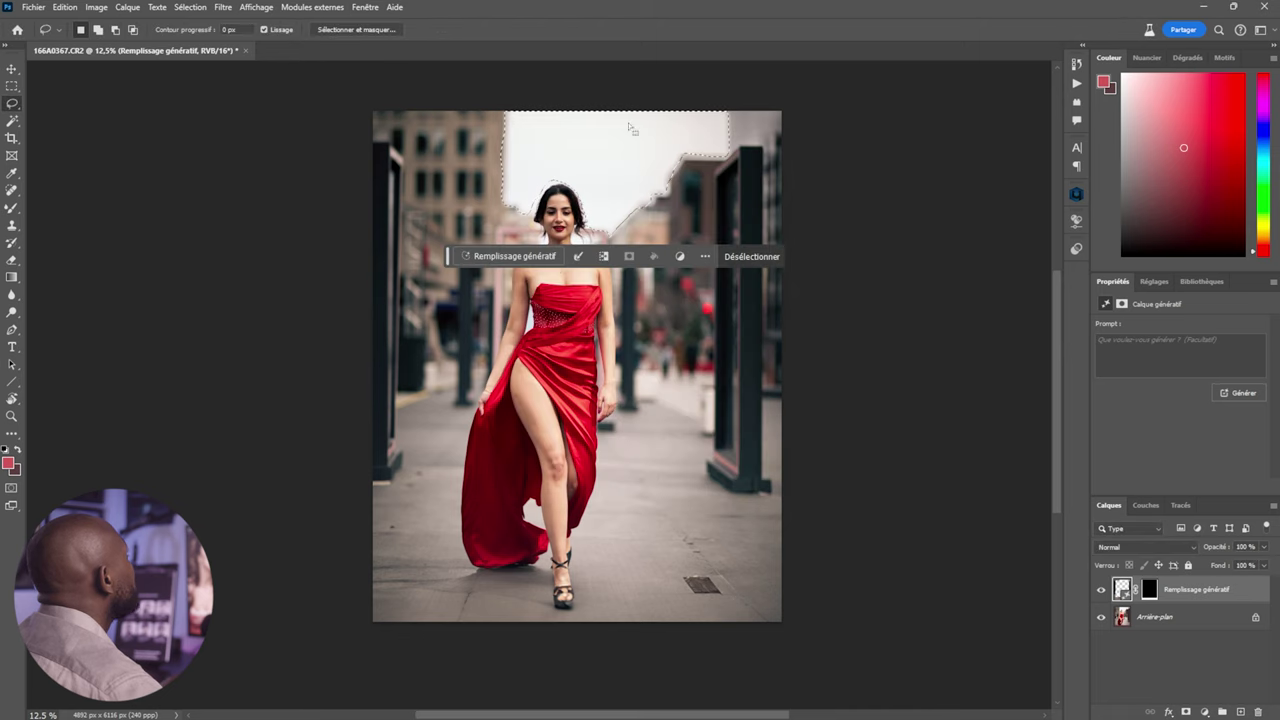
pyautogui.click(505, 257)
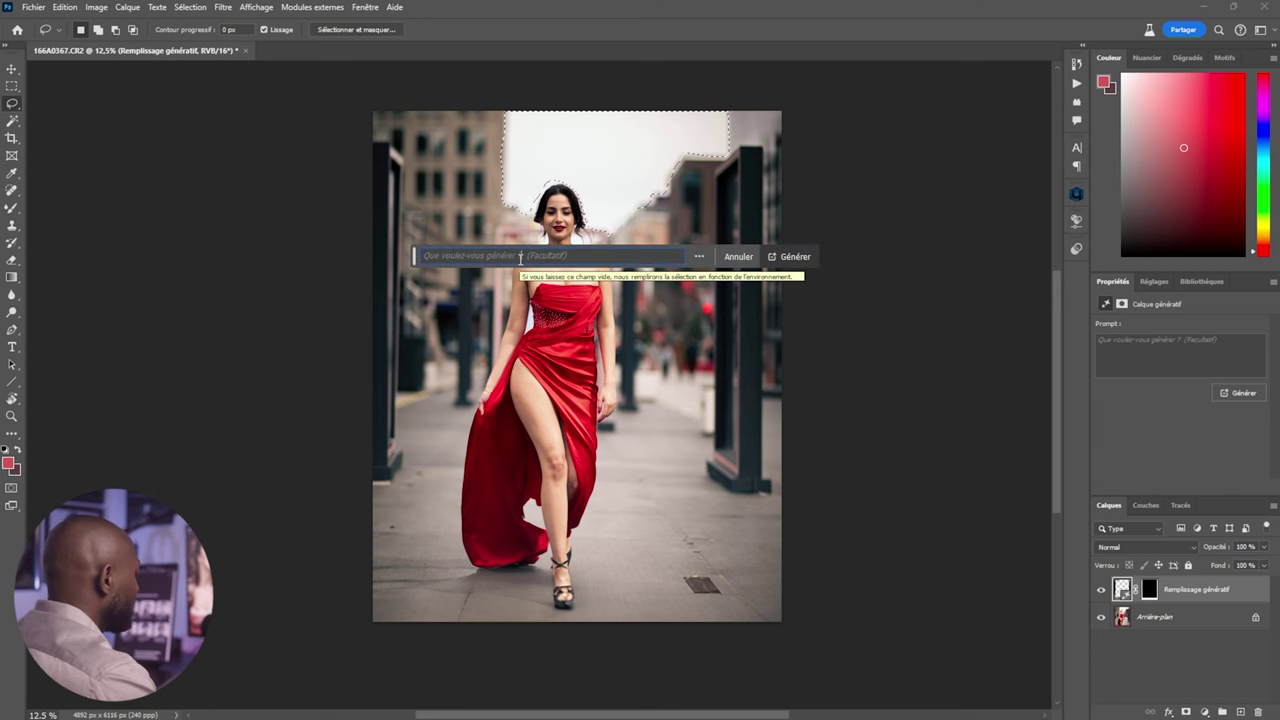
pyautogui.write('add')
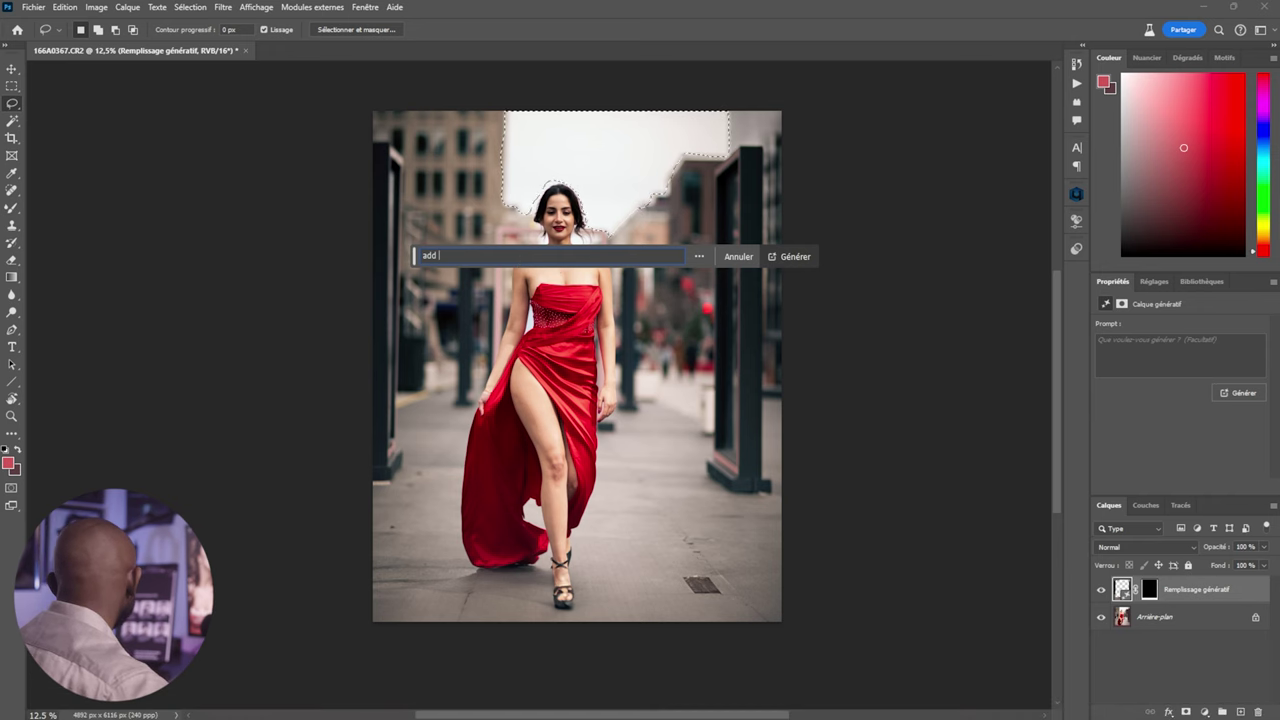
pyautogui.press('Return')
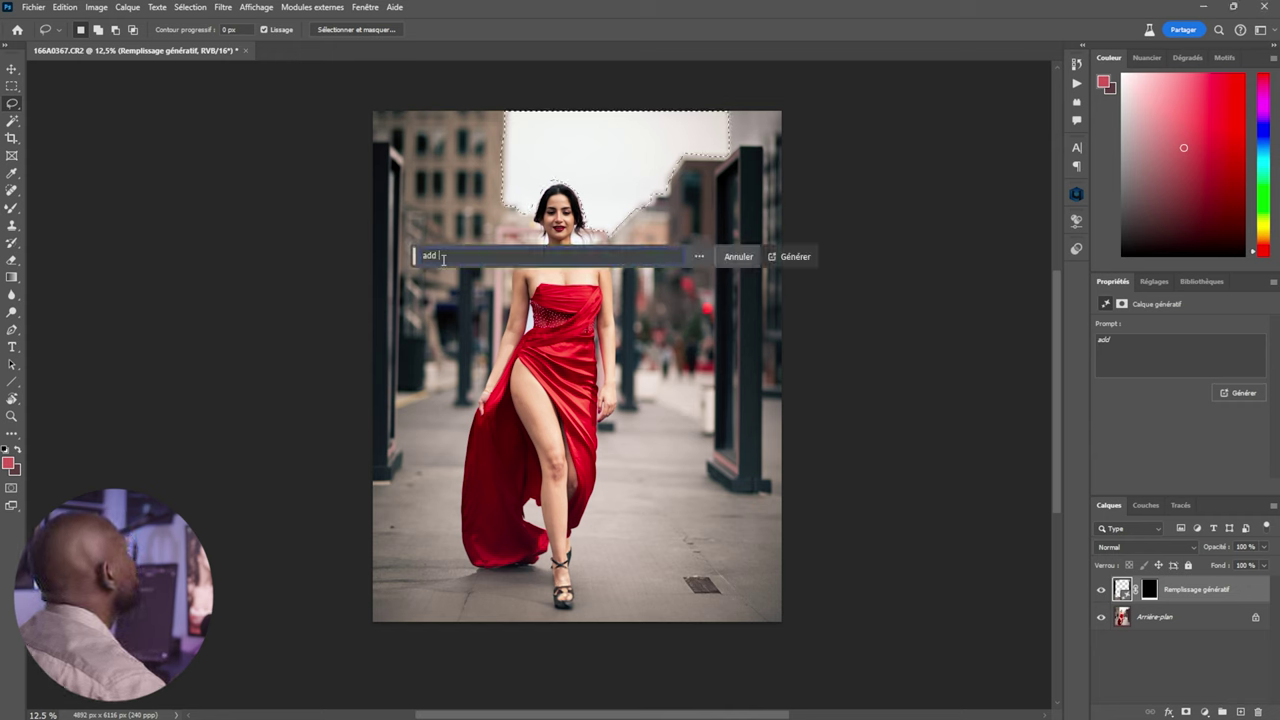
pyautogui.write('cloud')
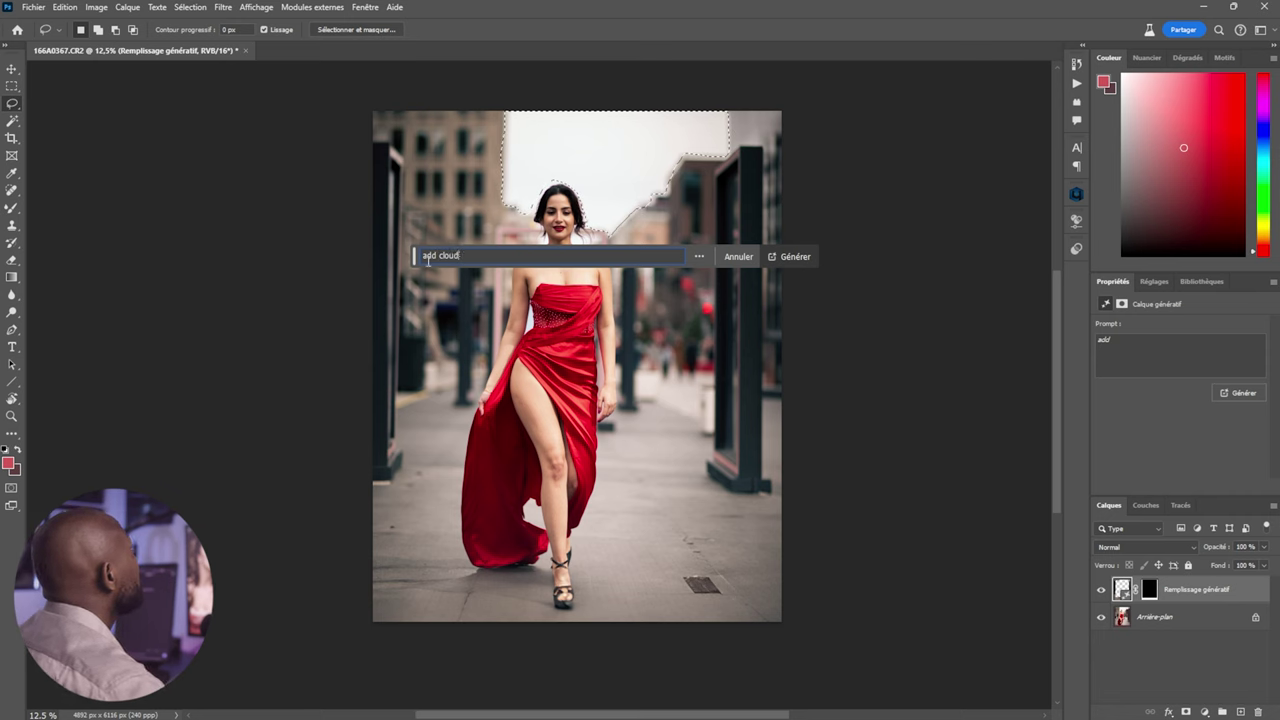
pyautogui.click(798, 256)
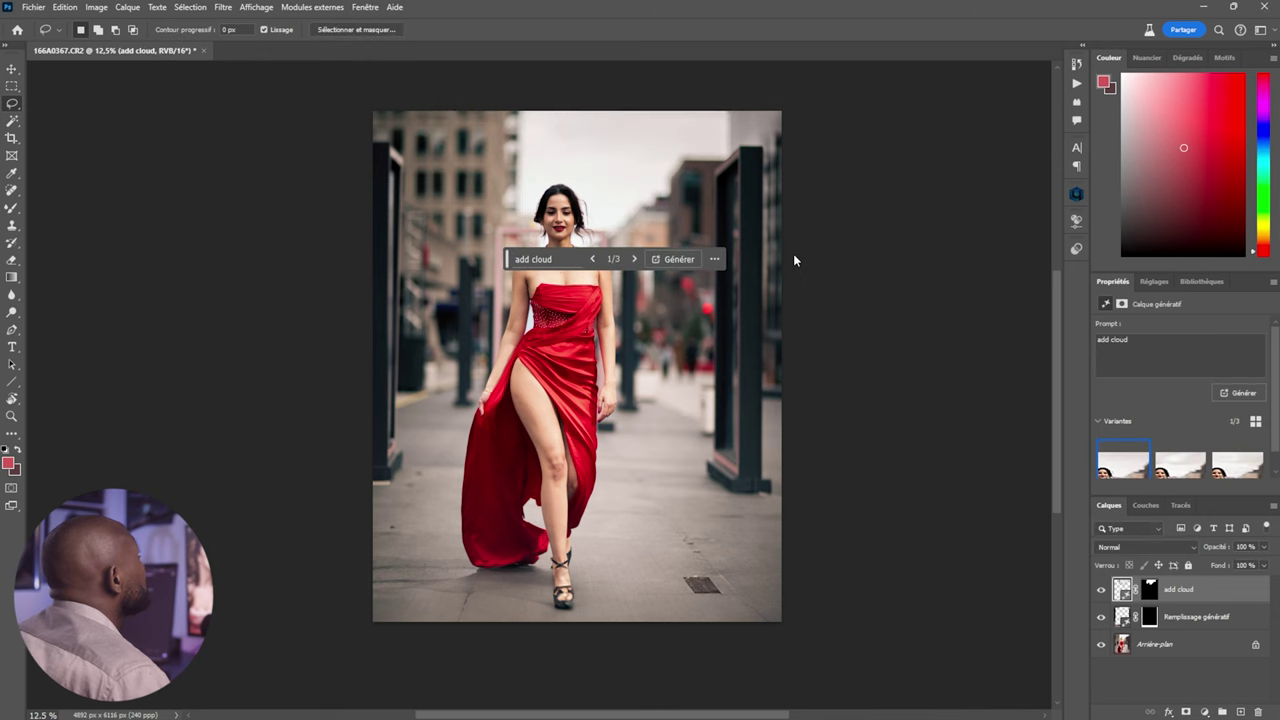
# Preview the second and third generated cloud variants
pyautogui.click(1181, 466)
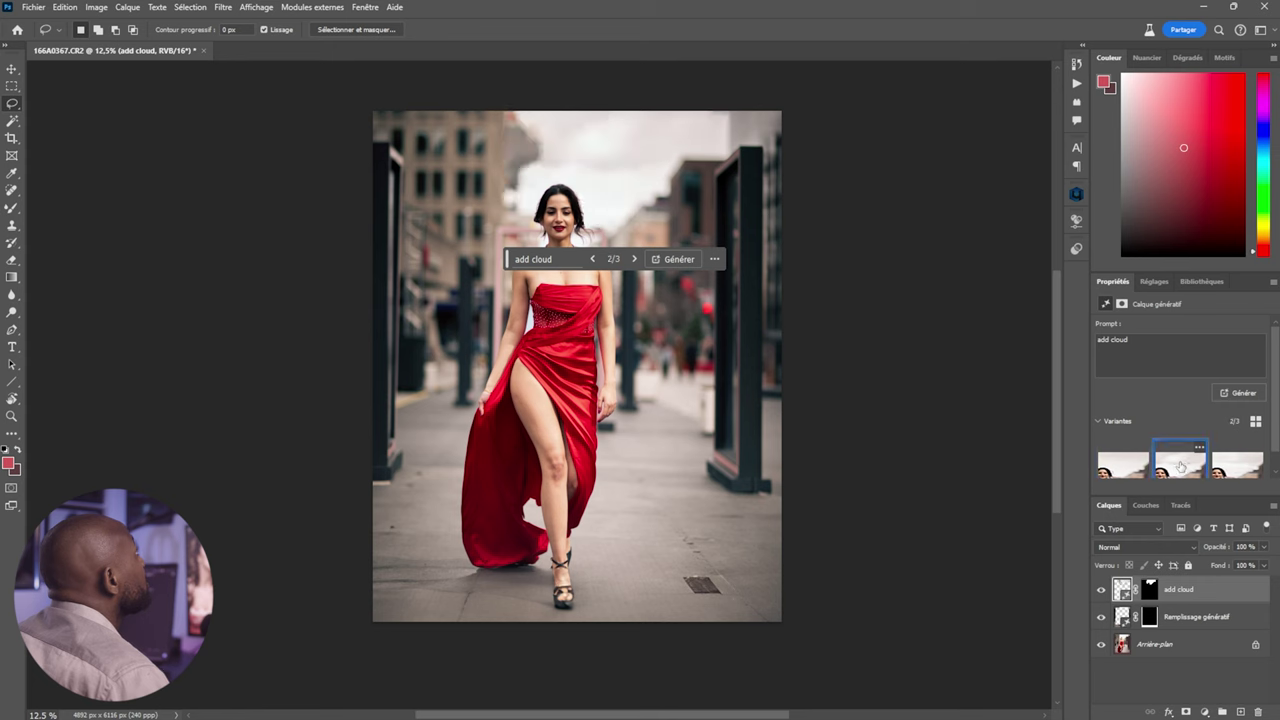
pyautogui.click(1243, 468)
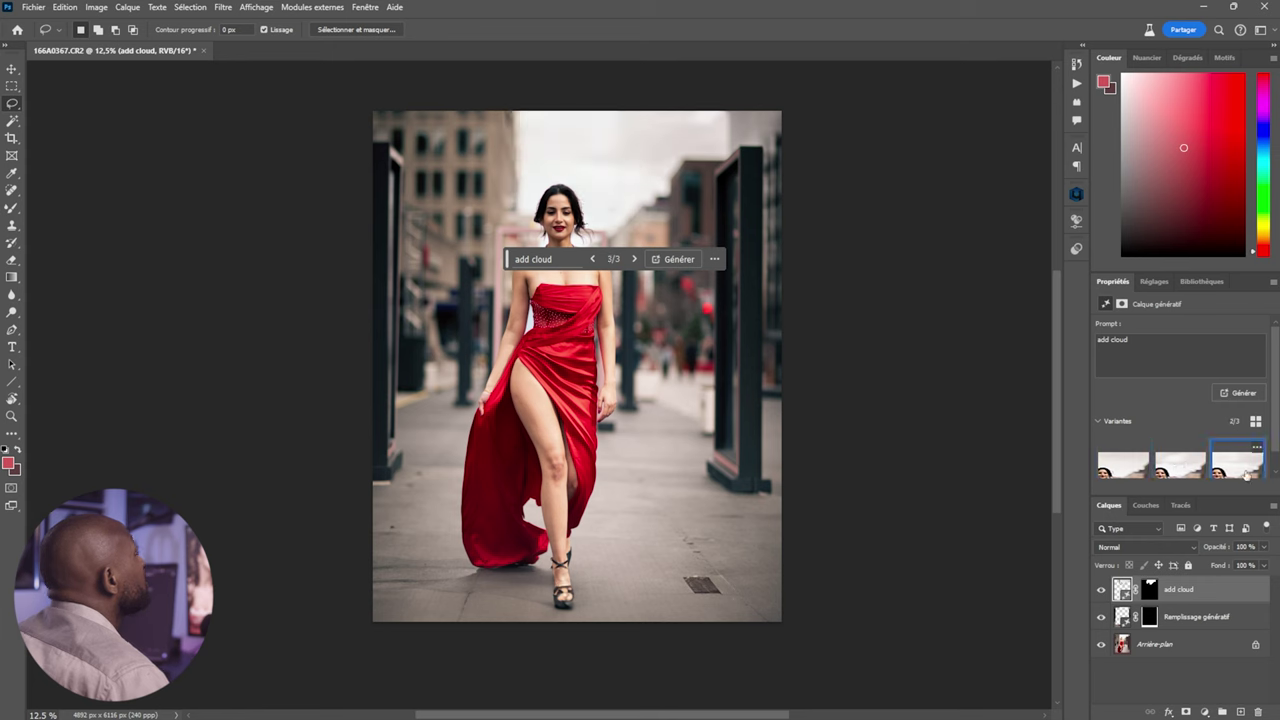
pyautogui.scroll(-1, 1245, 462)
pyautogui.click(1182, 449)
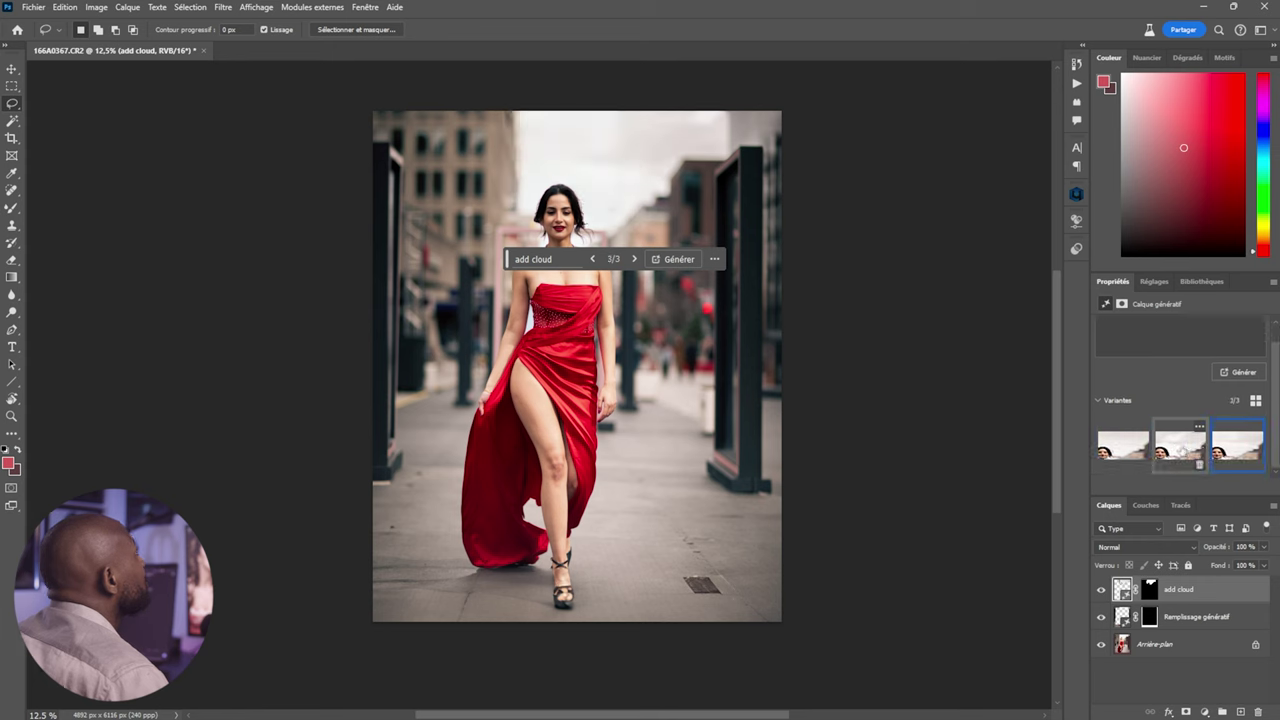
# Revise the prompt to 'add bleu cloud' and regenerate the sky
pyautogui.click(561, 260)
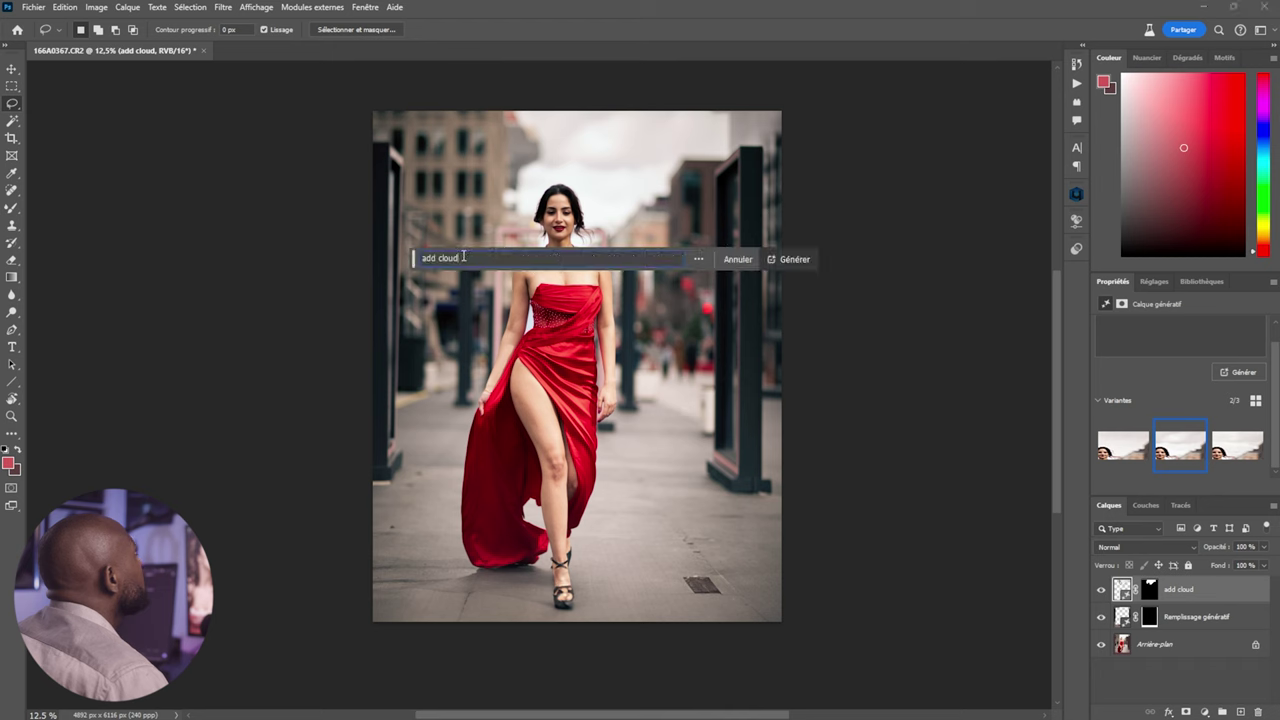
pyautogui.write(' ble')
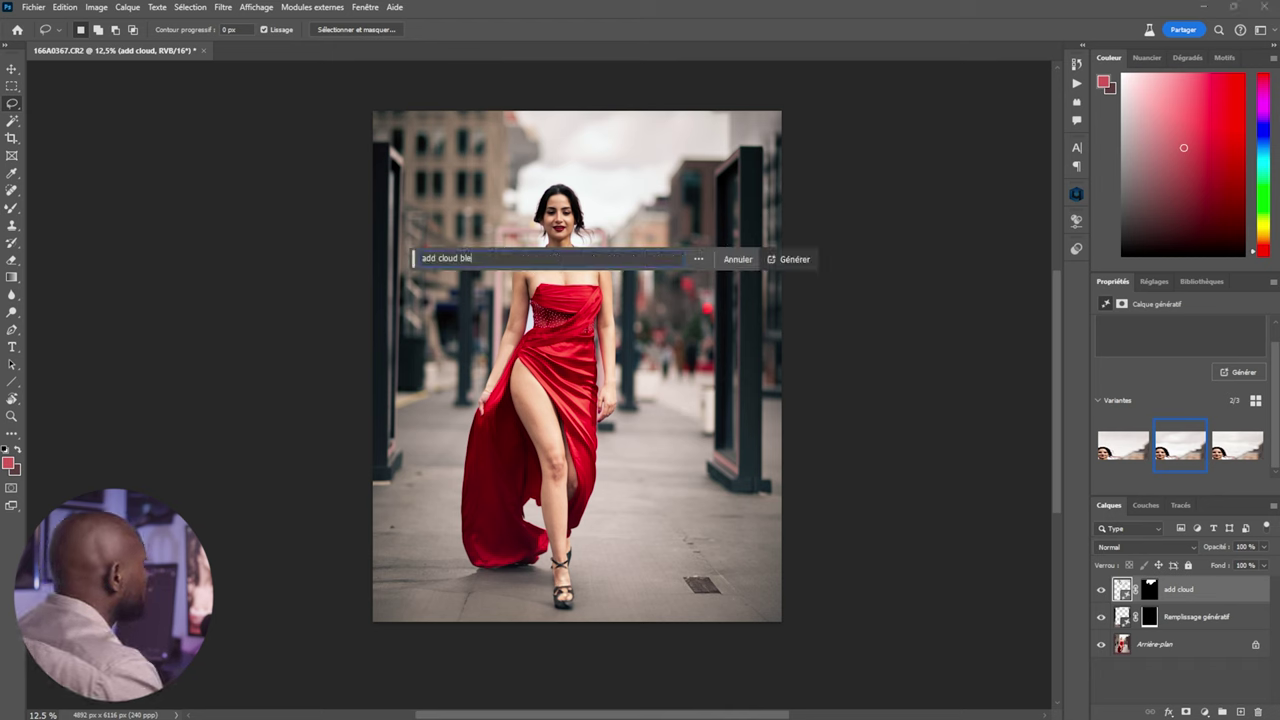
pyautogui.write('u')
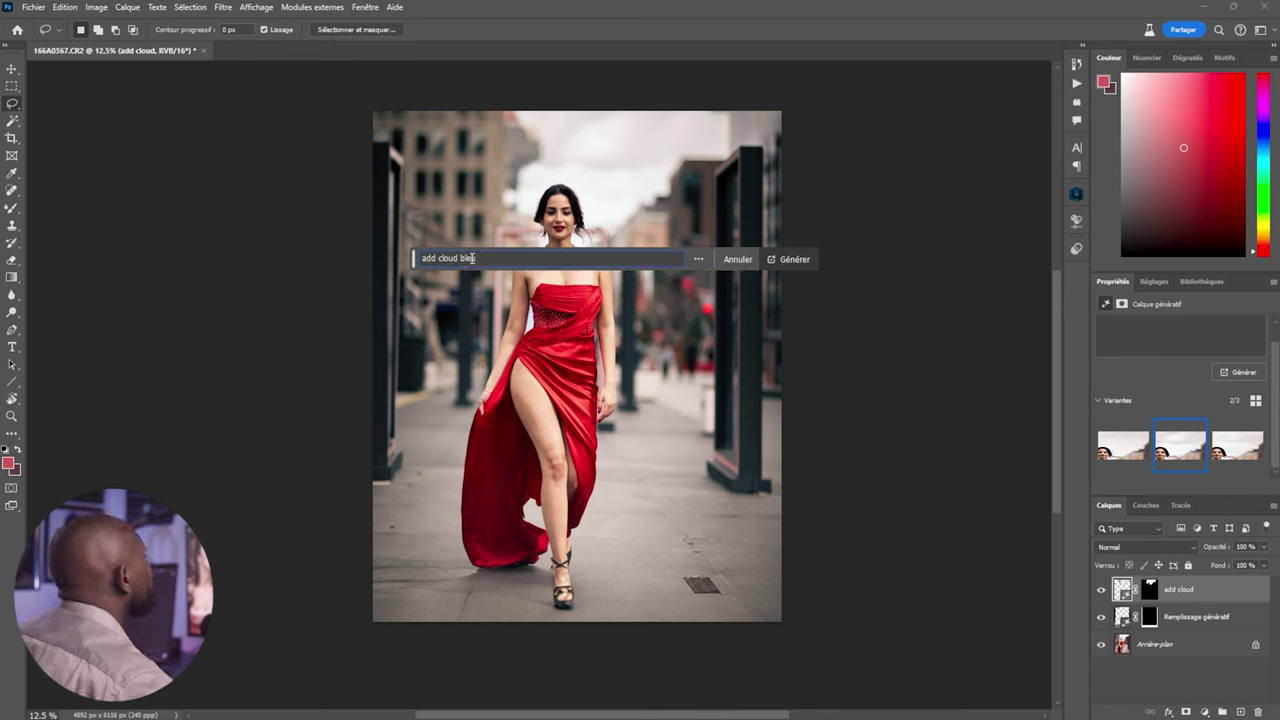
pyautogui.press('BackSpace')
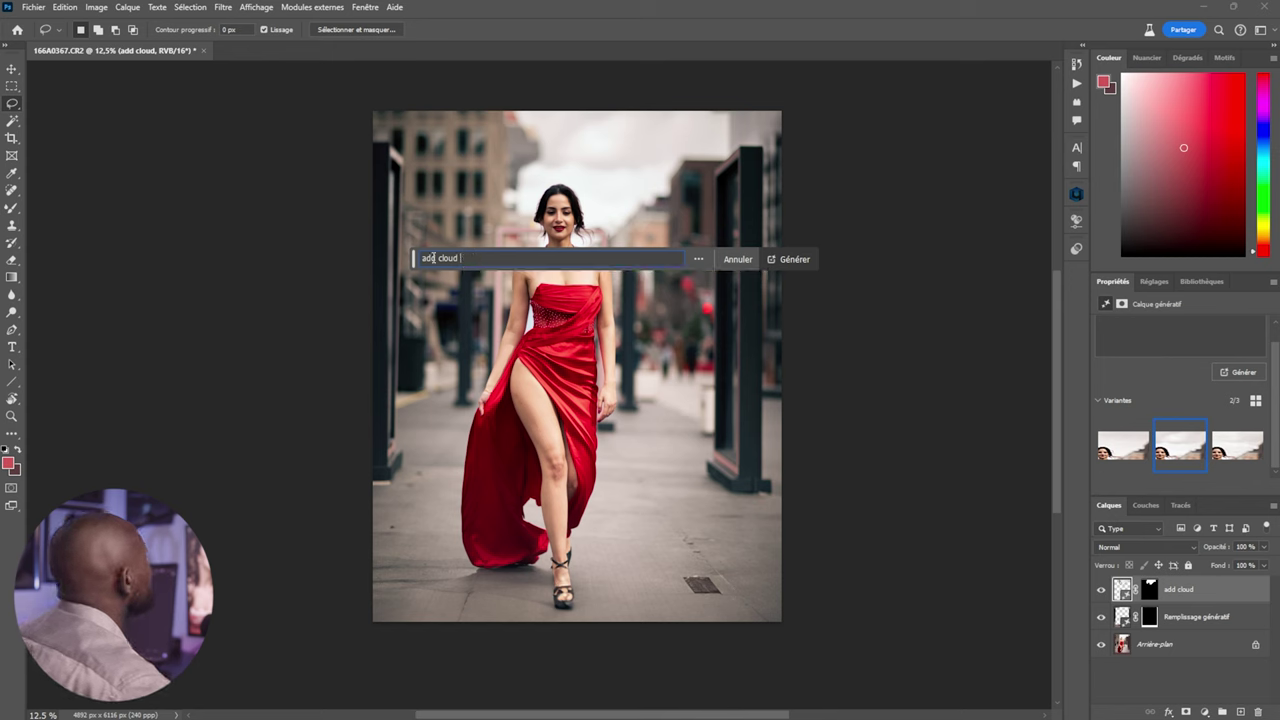
pyautogui.click(437, 258)
pyautogui.write('bleu')
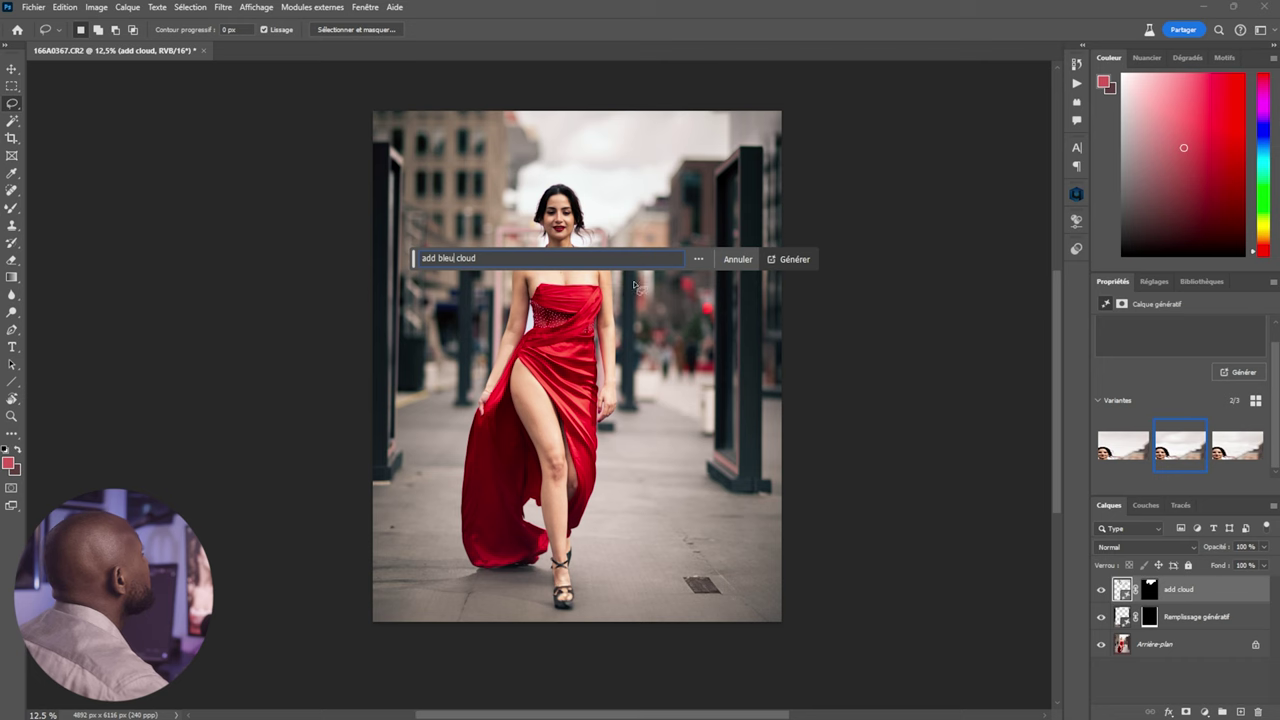
pyautogui.click(781, 265)
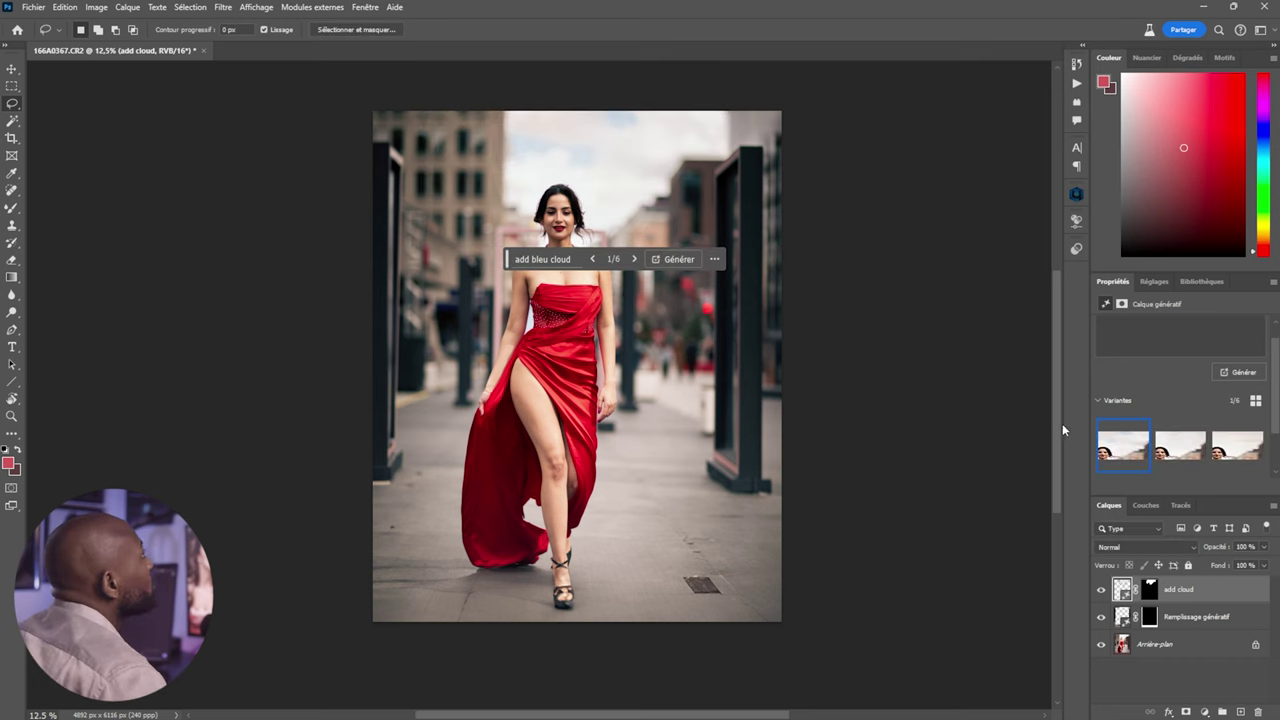
# Settle on the first blue-cloud variant and move the prompt bar off the woman
pyautogui.click(1178, 447)
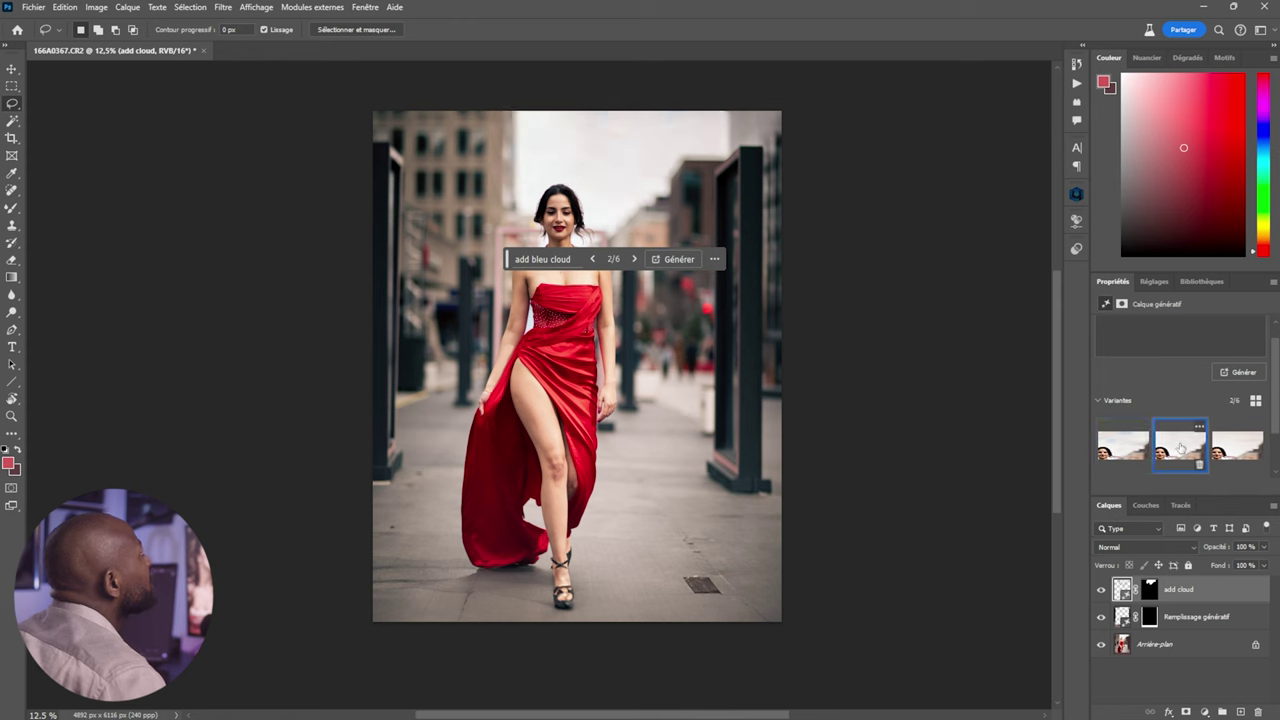
pyautogui.click(1237, 447)
pyautogui.click(1130, 447)
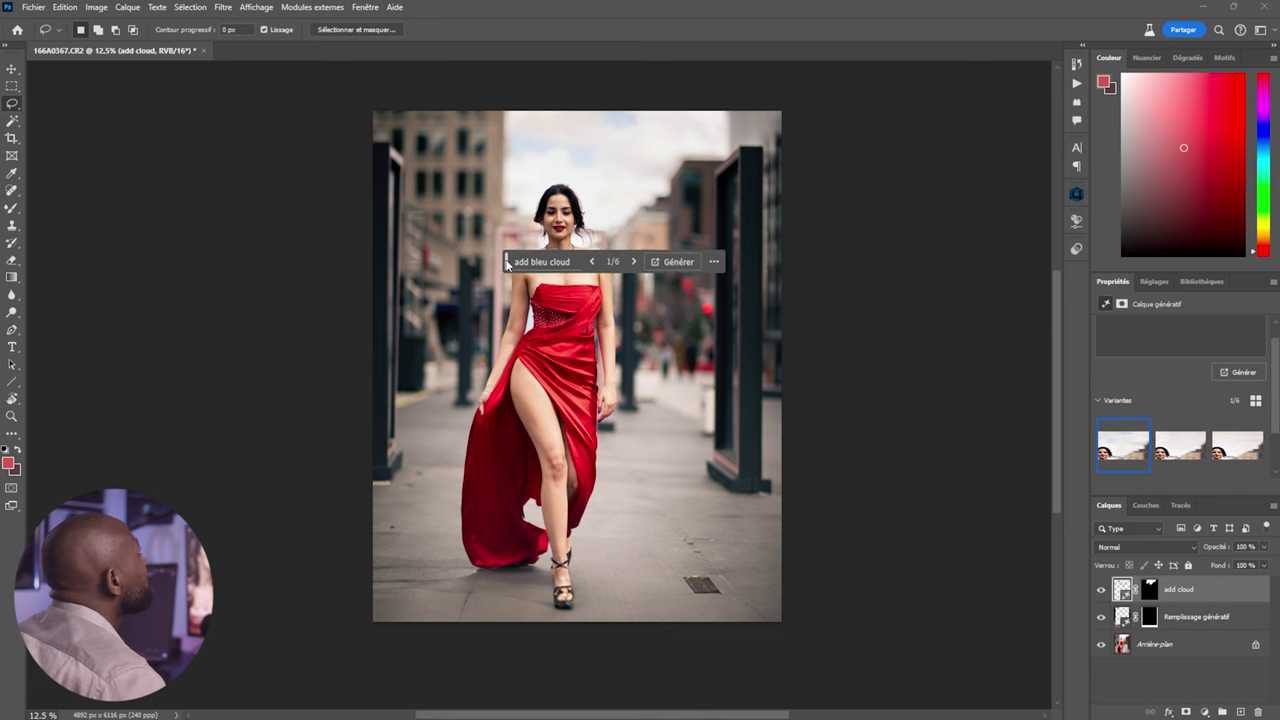
pyautogui.moveTo(507, 260); pyautogui.dragTo(412, 511)
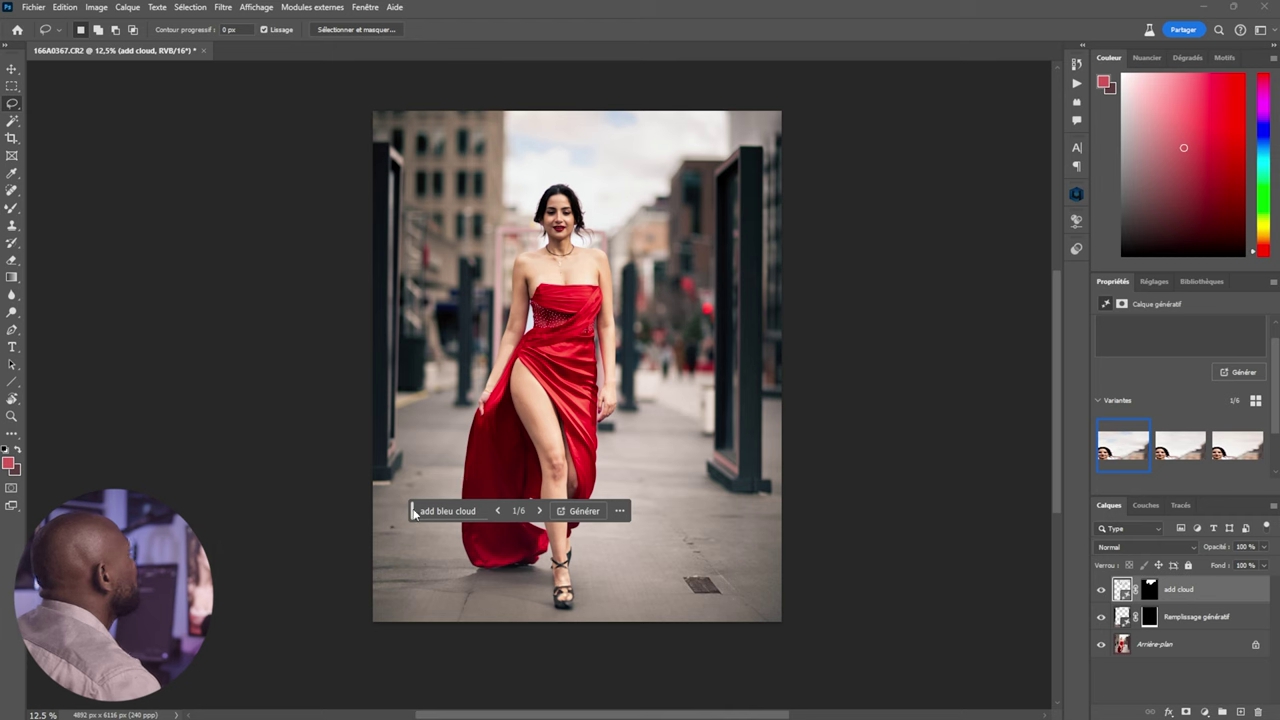
pyautogui.moveTo(413, 512); pyautogui.dragTo(265, 497)
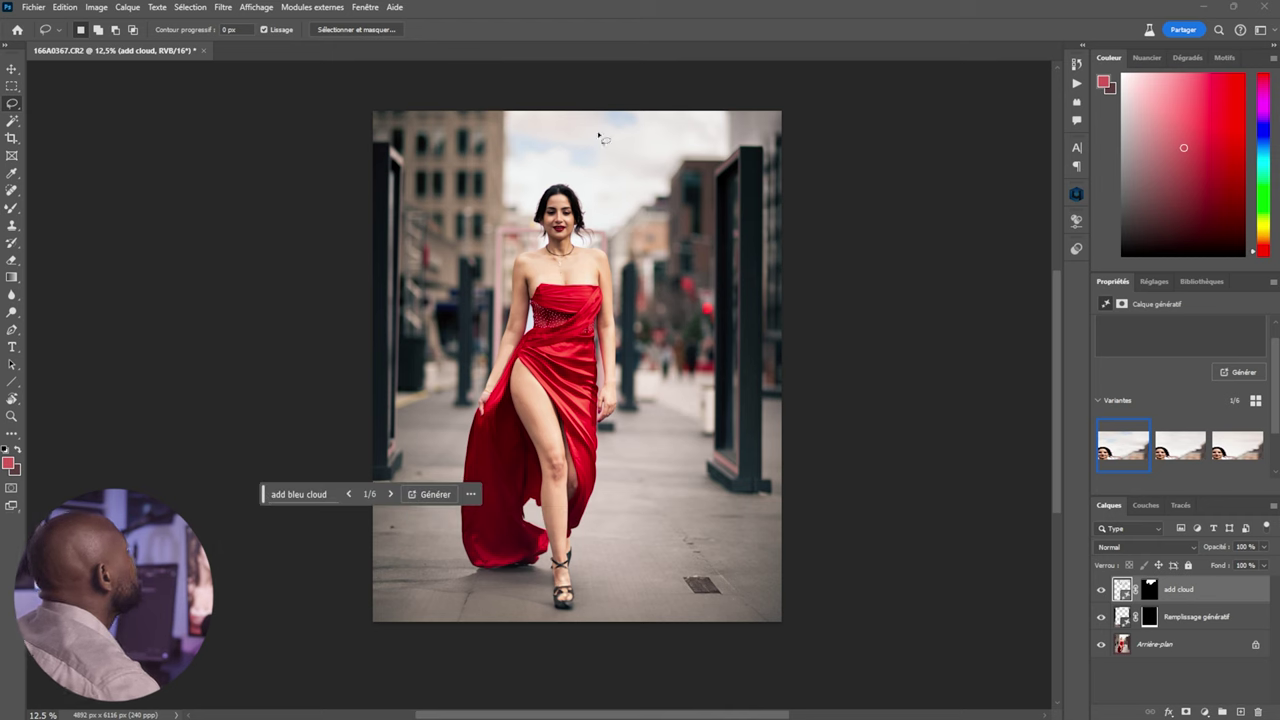
pyautogui.click(692, 137)
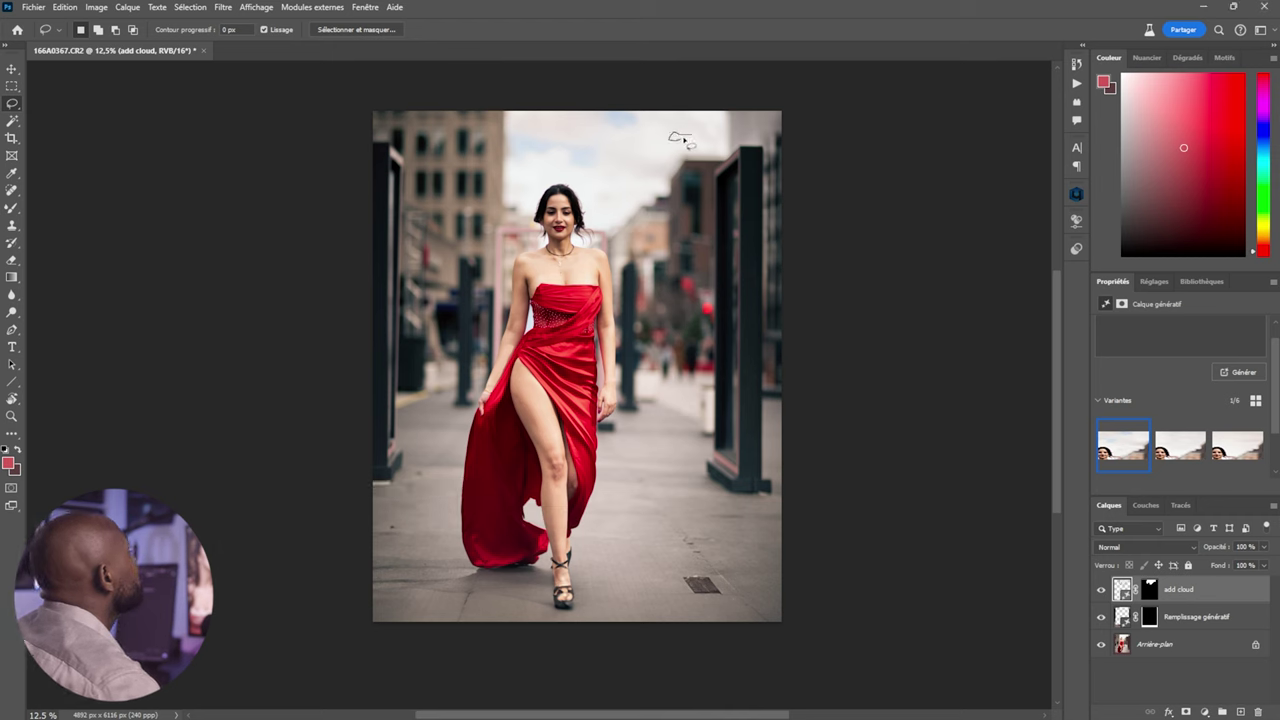
# Generate birds in two outlined sky patches with the prompt 'bird'
pyautogui.click(567, 160)
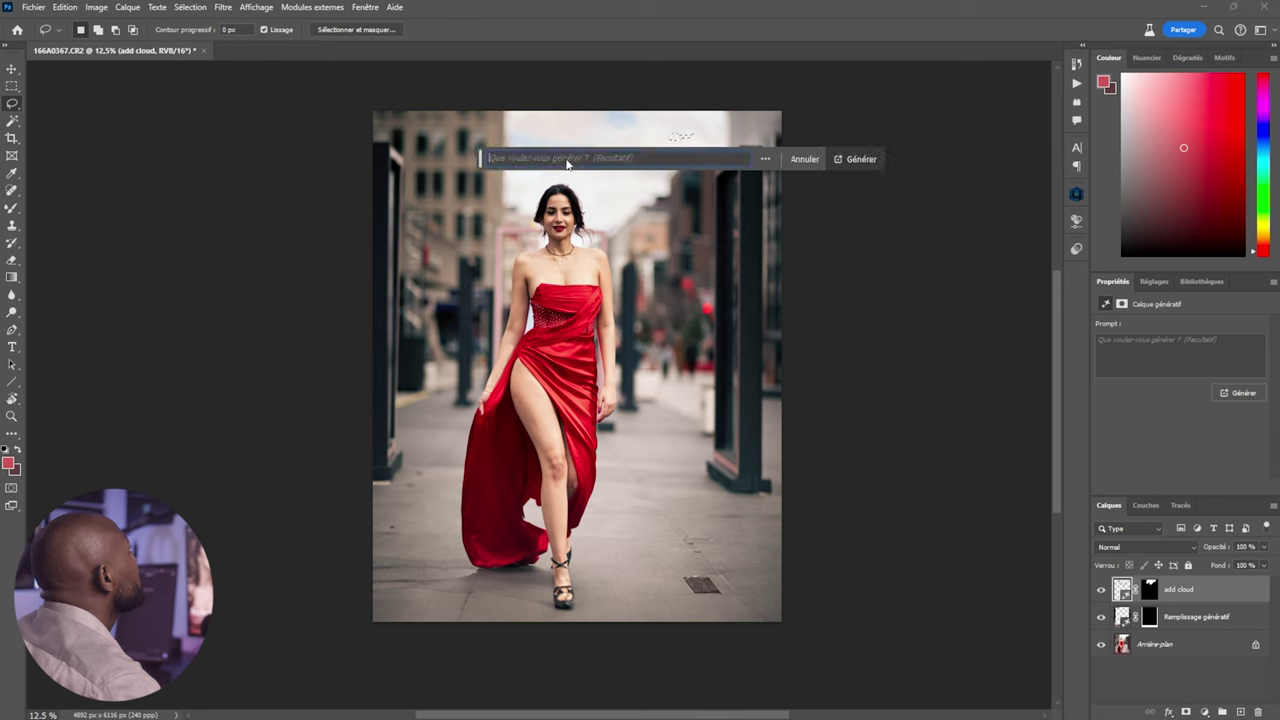
pyautogui.write('bird')
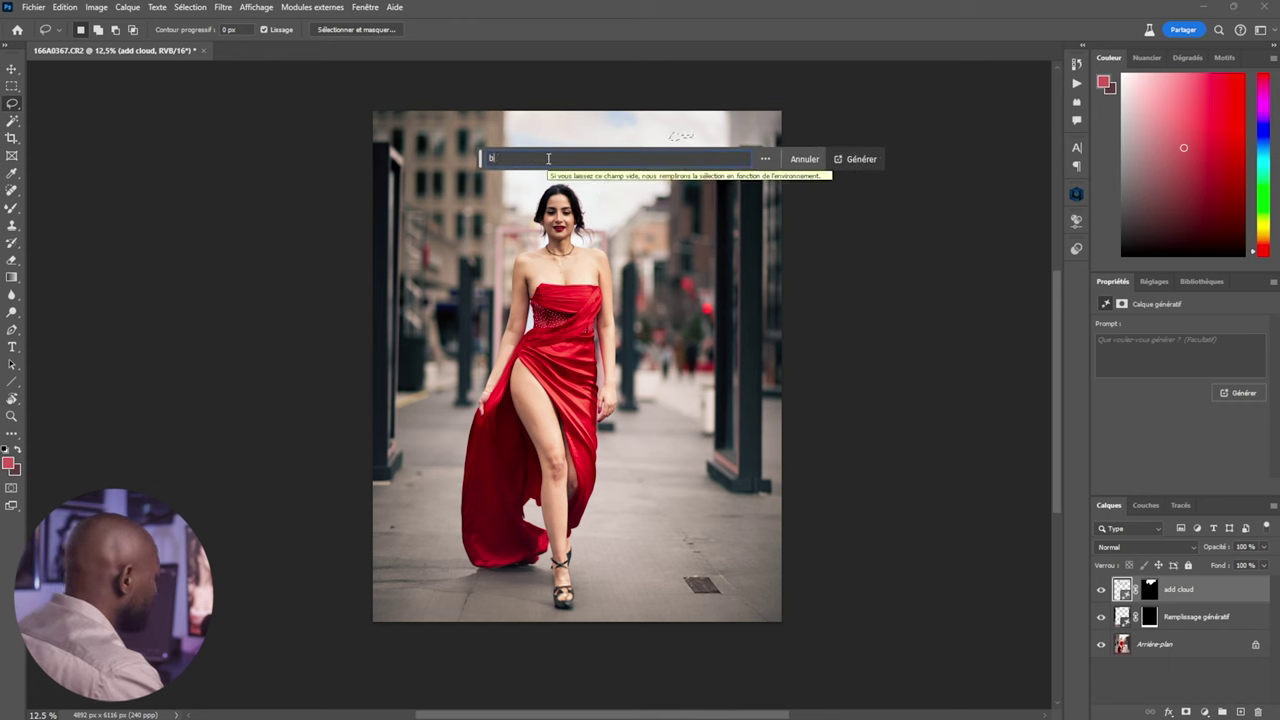
pyautogui.press('Return')
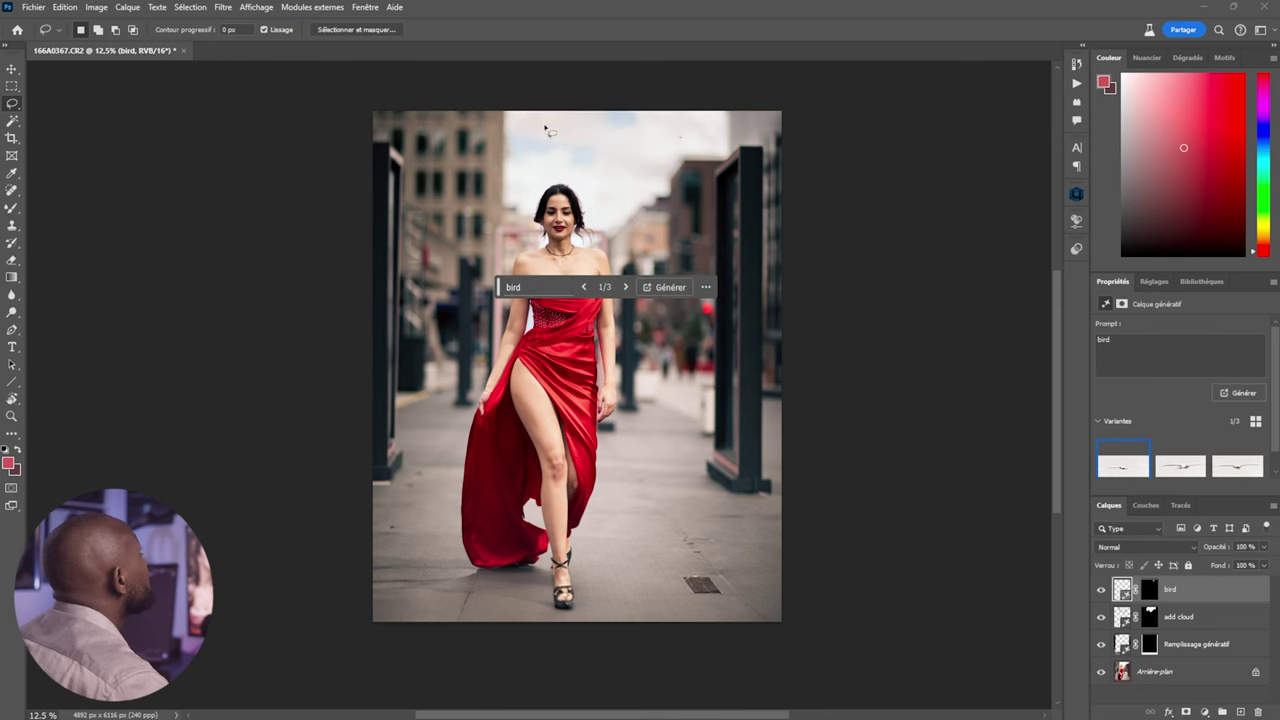
pyautogui.moveTo(544, 127); pyautogui.dragTo(530, 125)
pyautogui.click(440, 150)
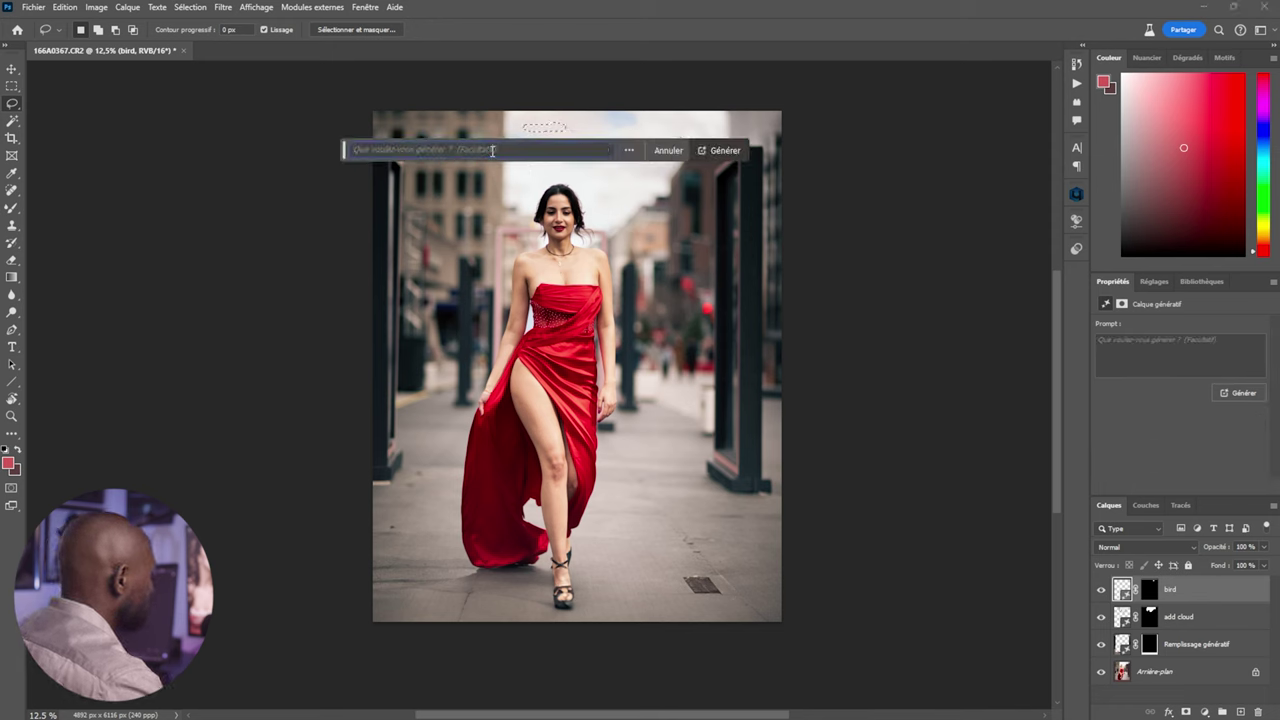
pyautogui.write('bird')
pyautogui.press('Return')
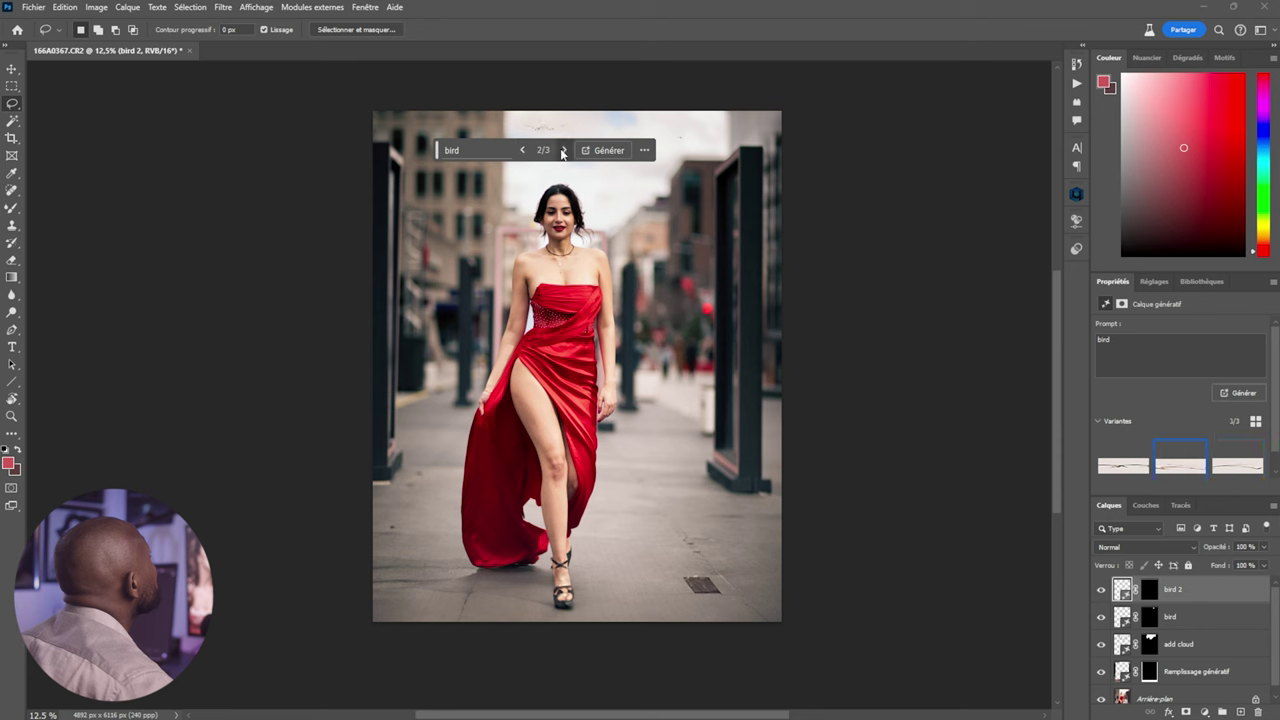
# Regenerate the second bird layer with the prompt 'black bird'
pyautogui.moveTo(437, 157); pyautogui.dragTo(726, 278)
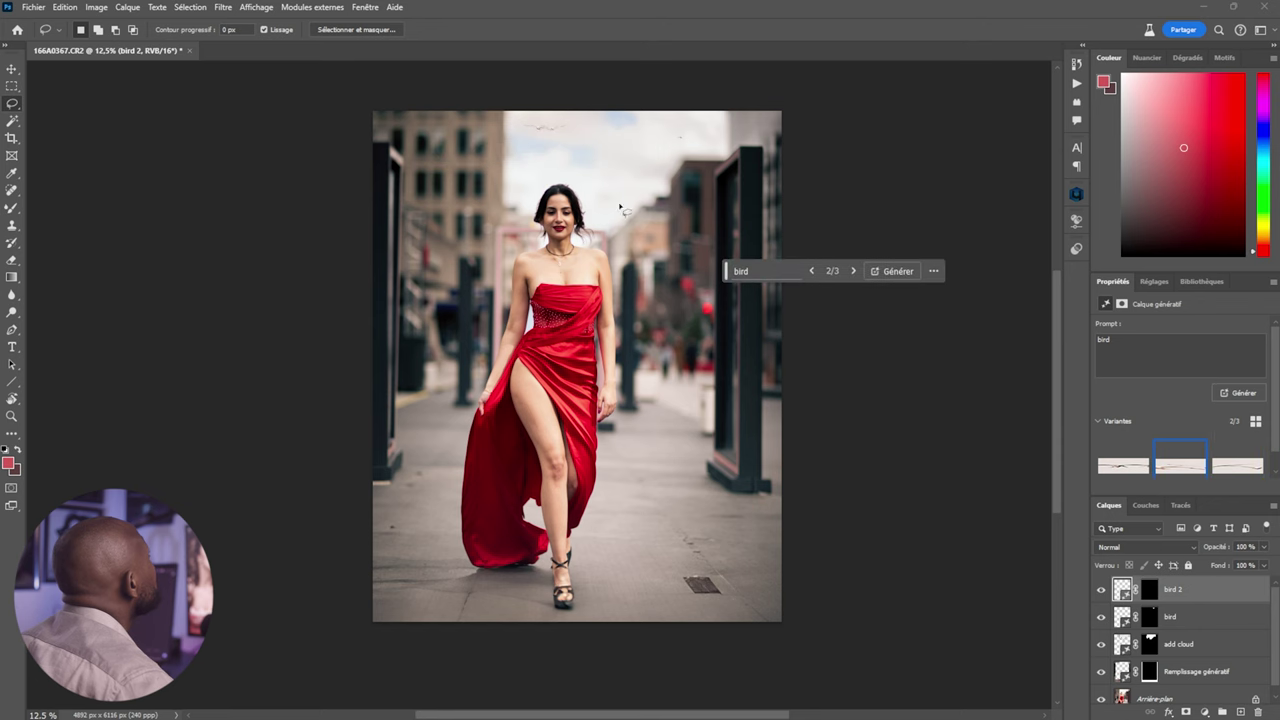
pyautogui.click(754, 272)
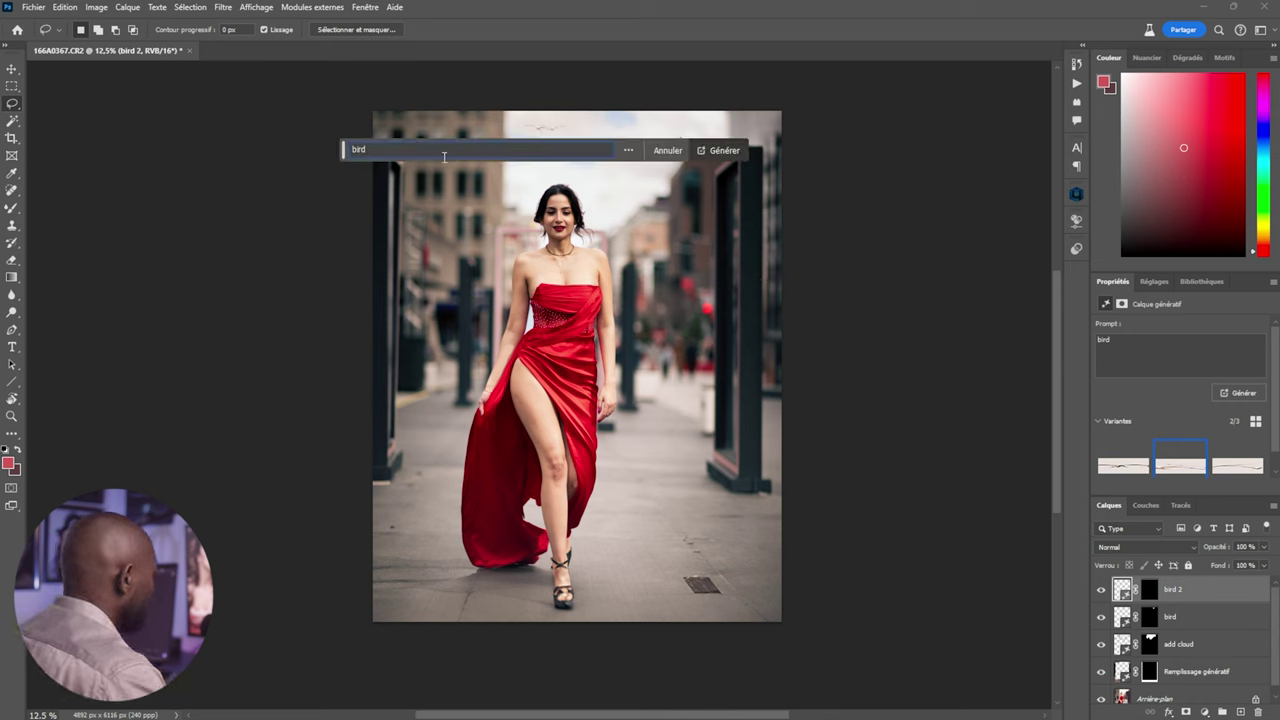
pyautogui.write('bl')
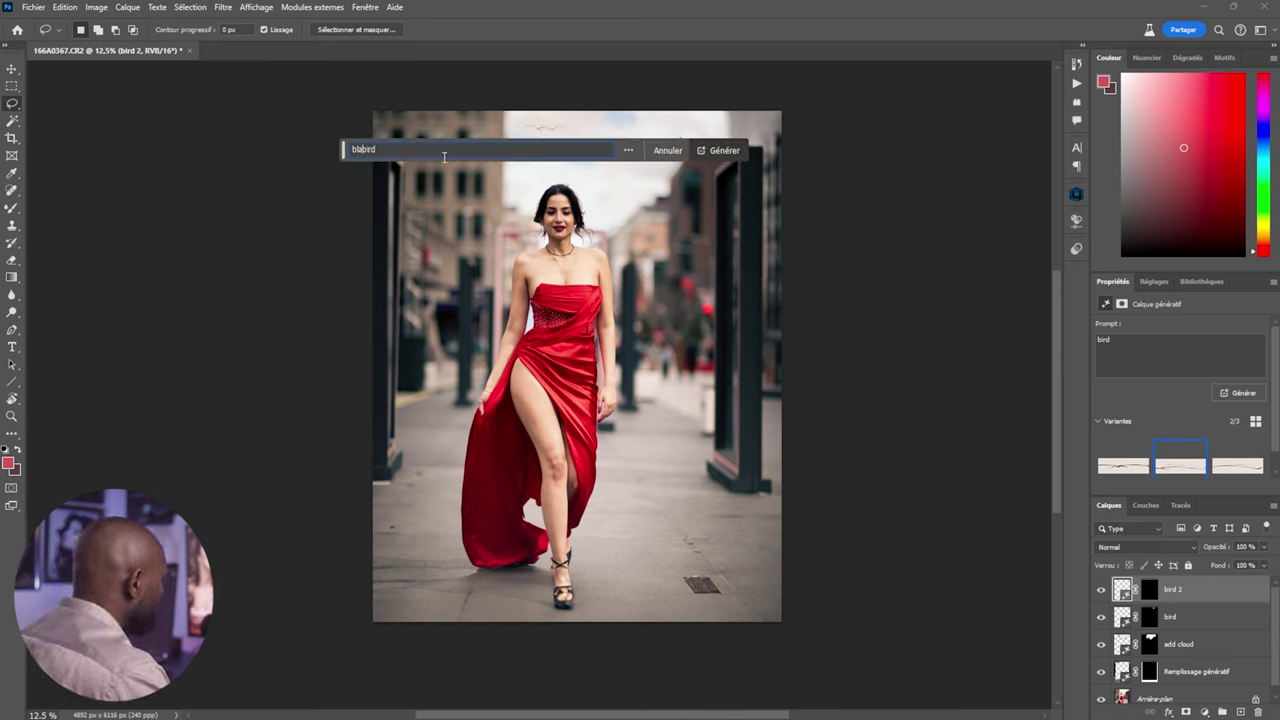
pyautogui.write('ack')
pyautogui.press('Return')
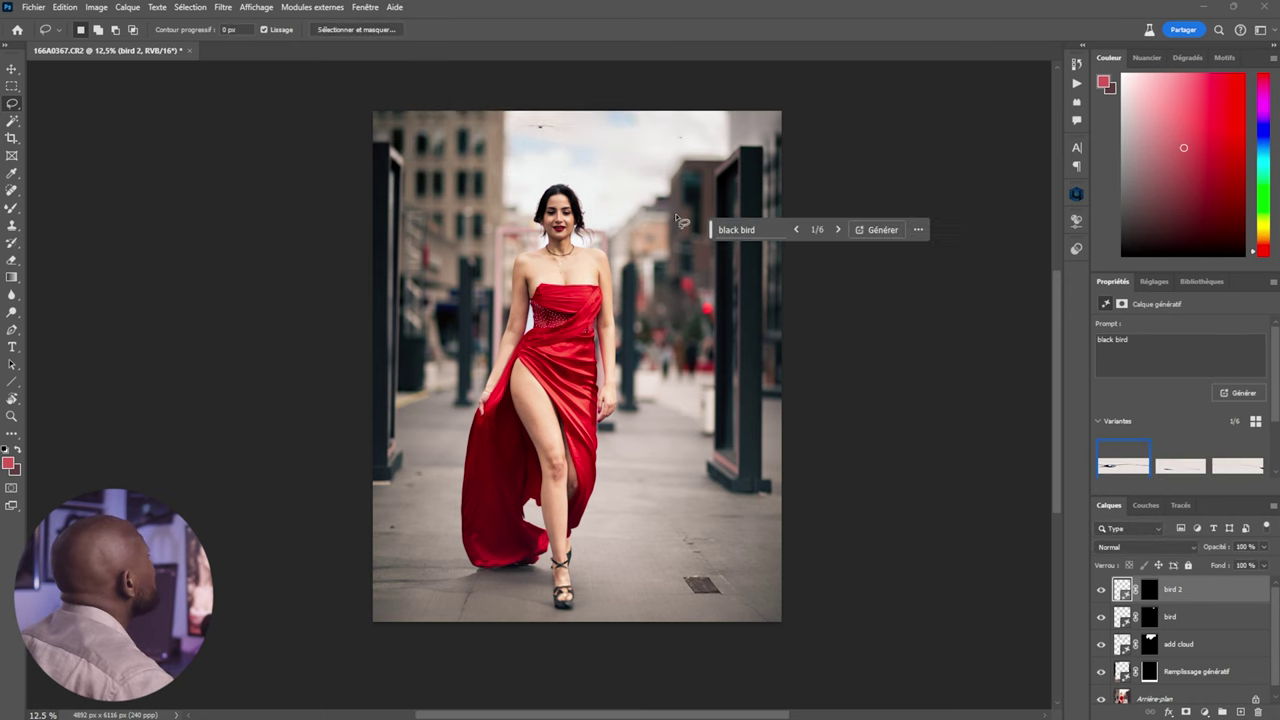
# Generate a 'black birds' layer around the sky birds and save as 166A0367-Modifier.tif
pyautogui.moveTo(633, 148)
pyautogui.mouseDown()
pyautogui.moveTo(590, 153)
pyautogui.moveTo(635, 150)
pyautogui.mouseUp()
pyautogui.click(500, 173)
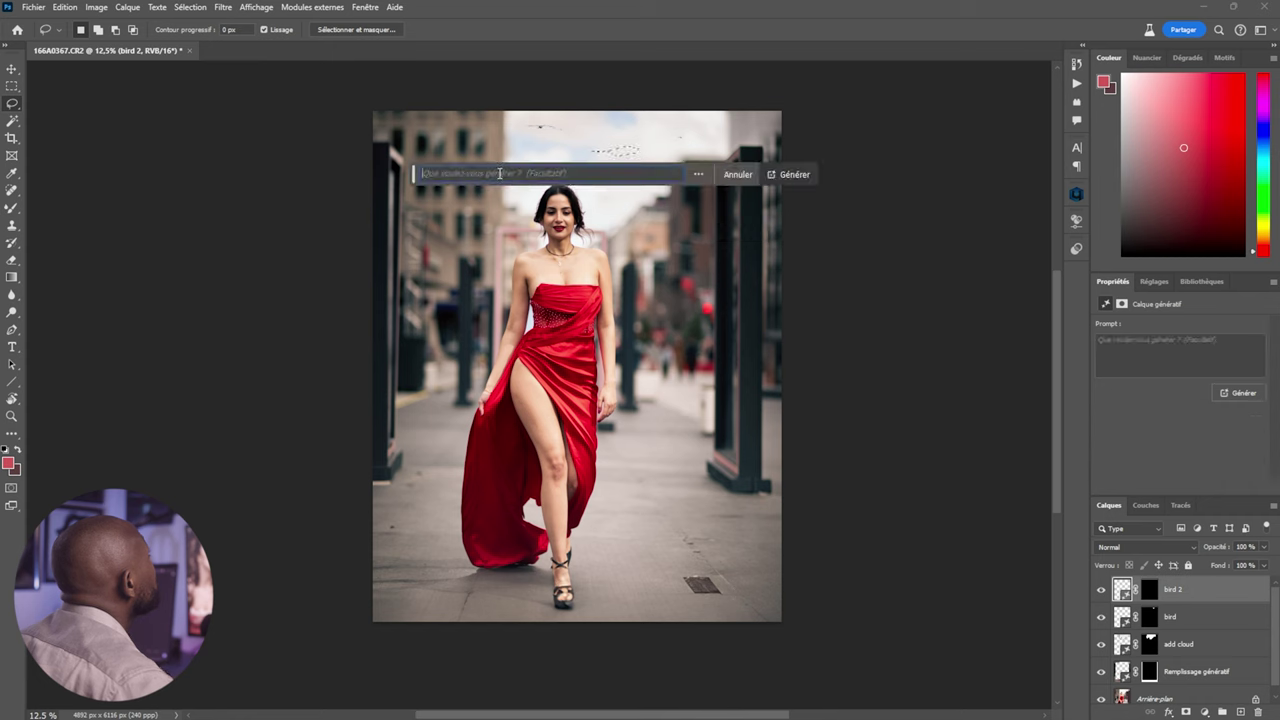
pyautogui.write('bla')
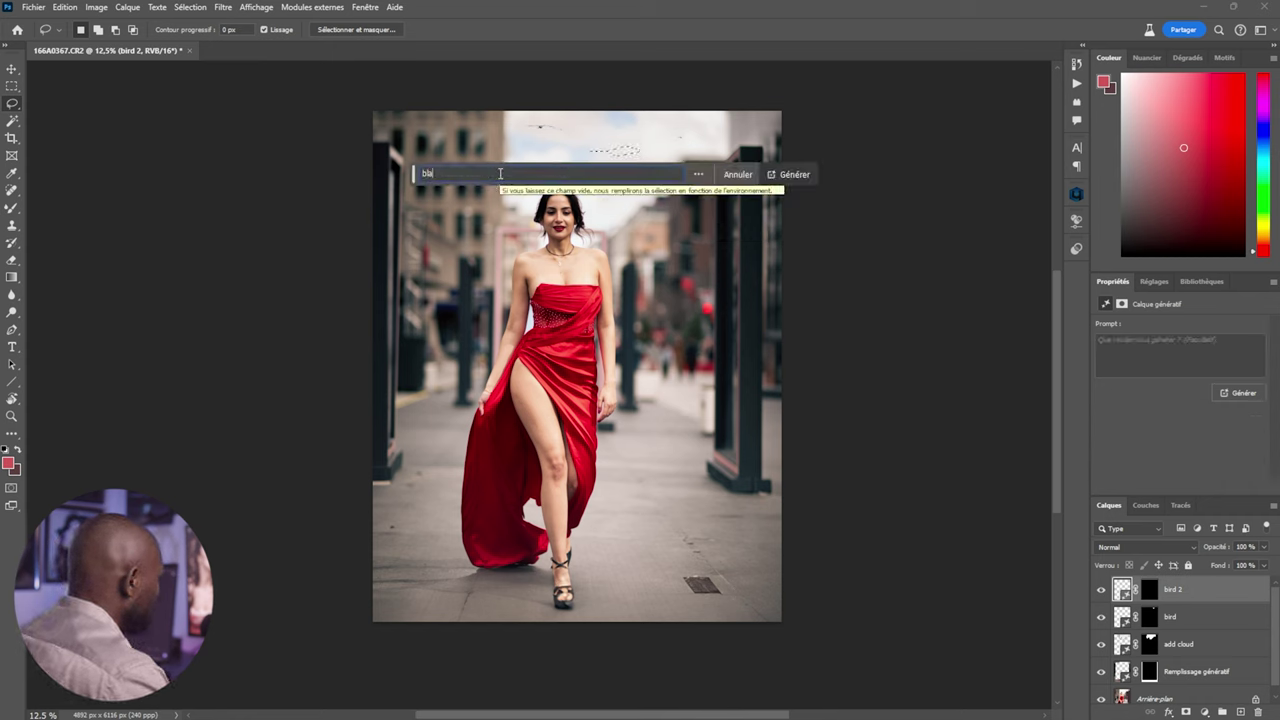
pyautogui.write('ck birds')
pyautogui.press('Return')
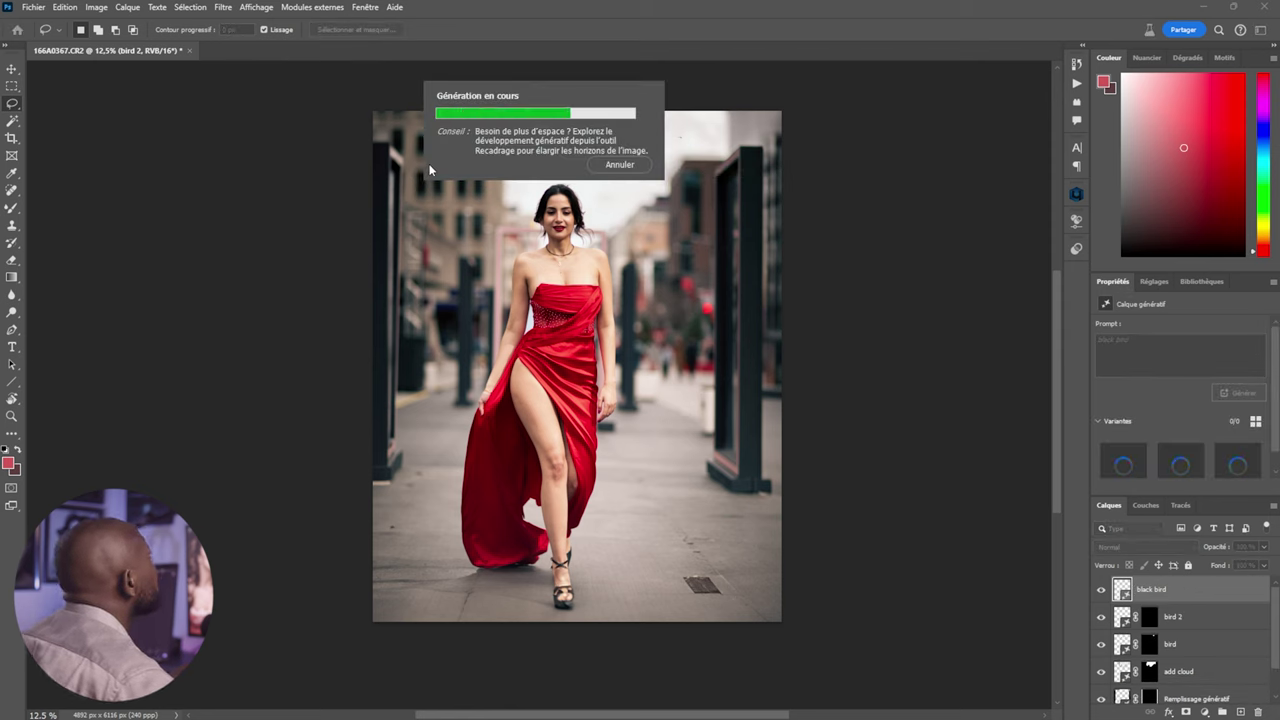
pyautogui.moveTo(506, 175); pyautogui.dragTo(658, 266)
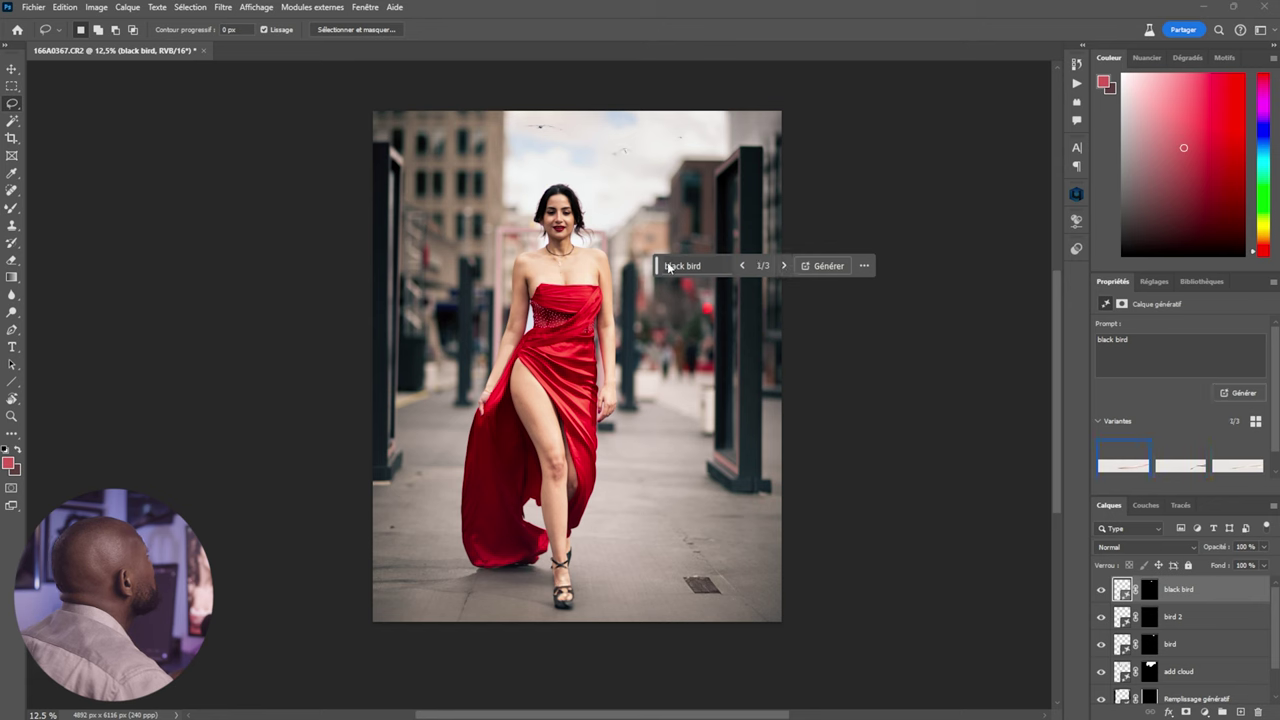
pyautogui.moveTo(658, 272); pyautogui.dragTo(106, 256)
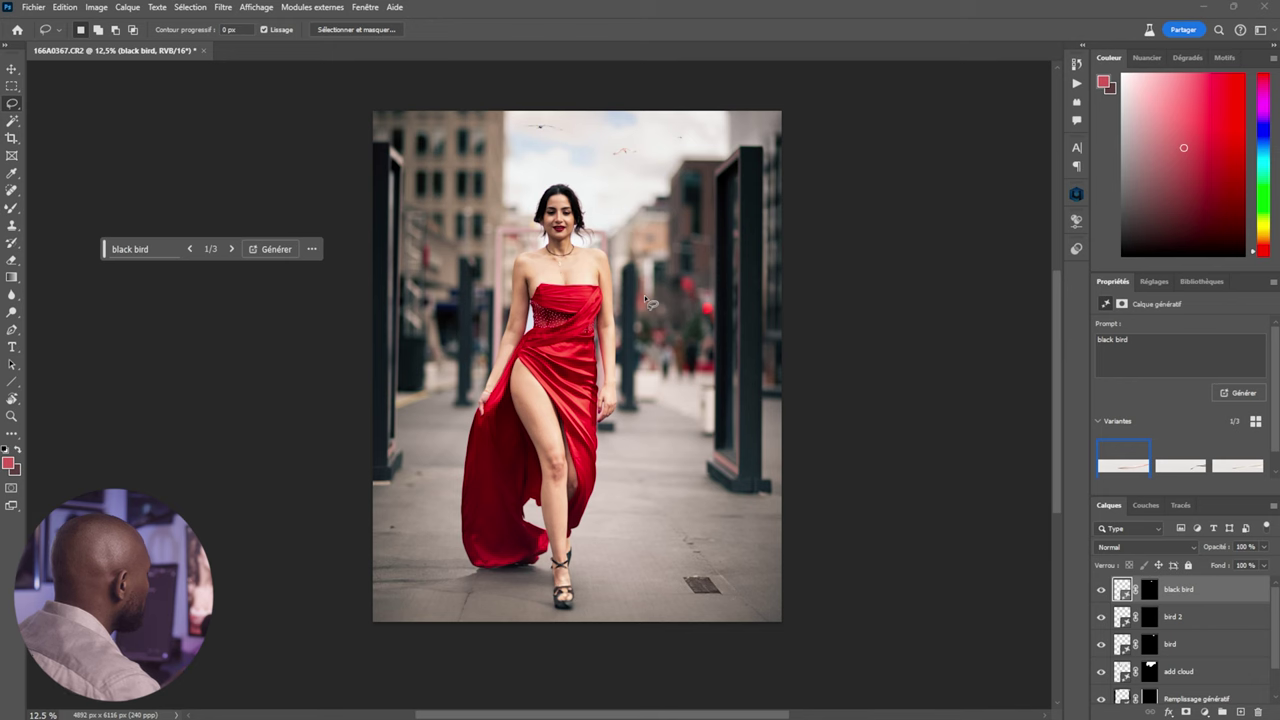
pyautogui.hotkey('ctrl', 's')
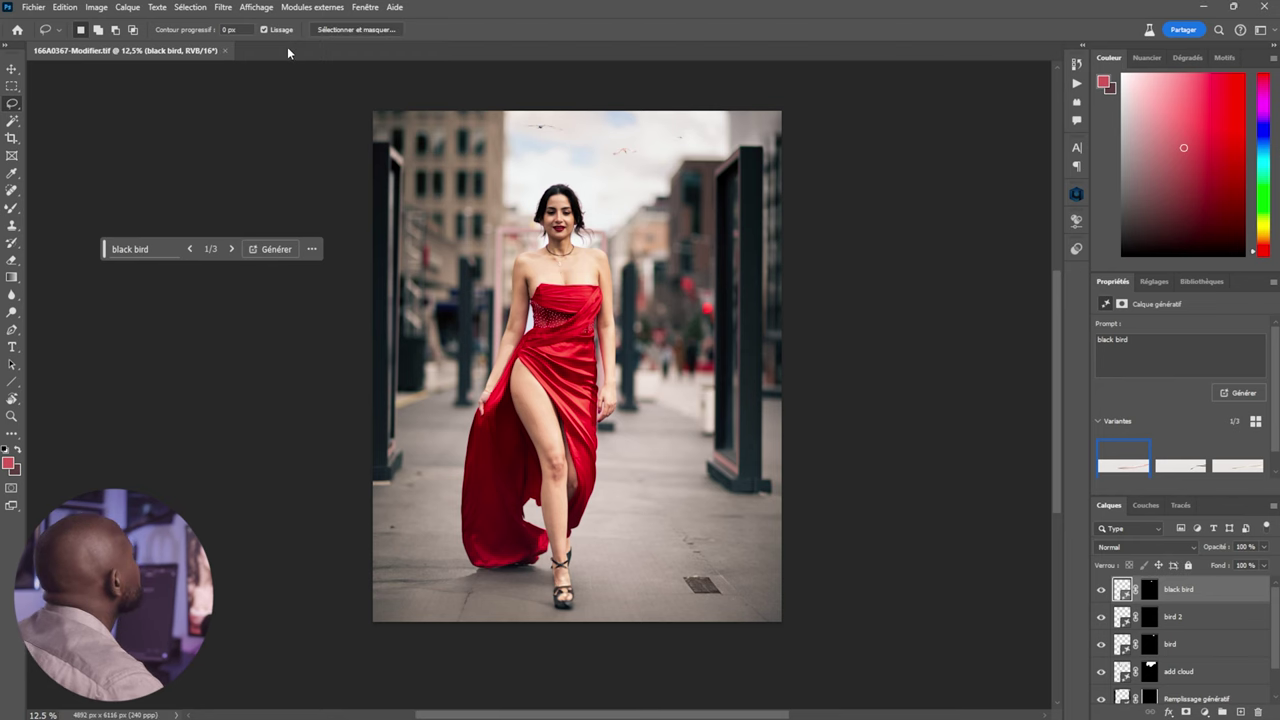
# Close Photoshop and zoom in and out on the generated birds in Lightroom's Develop view
pyautogui.click(1204, 8)
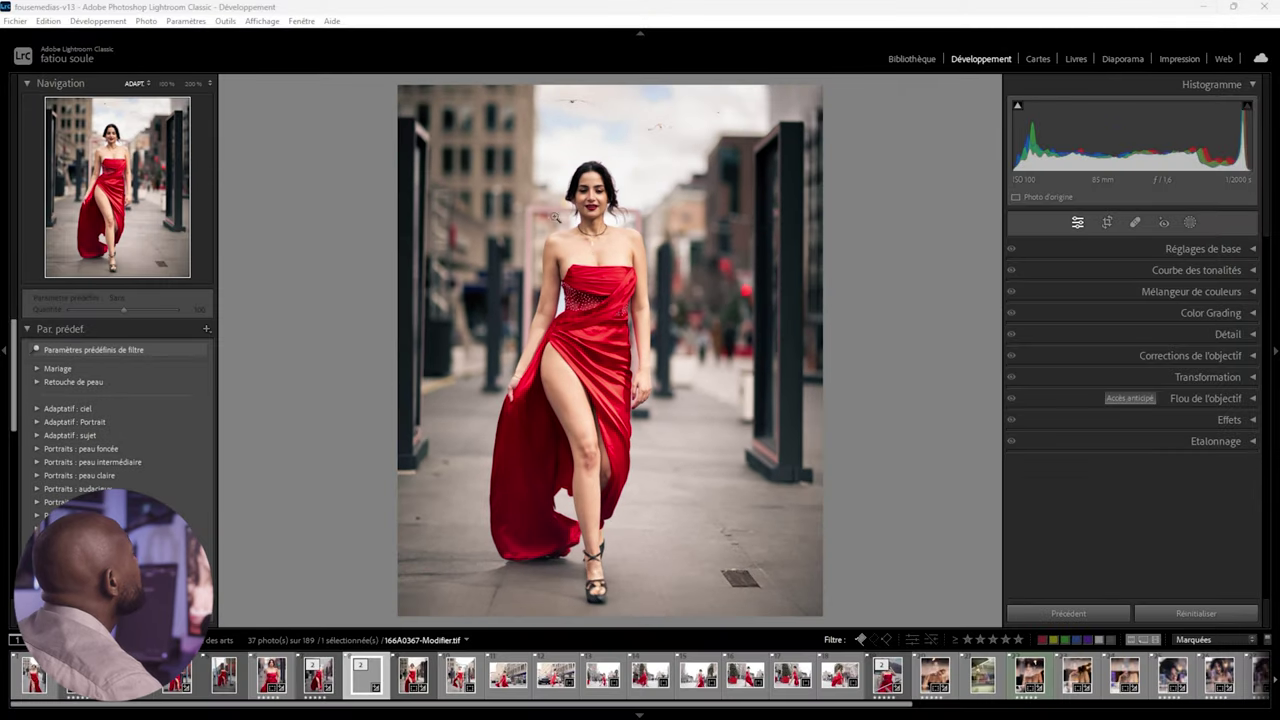
pyautogui.click(657, 116)
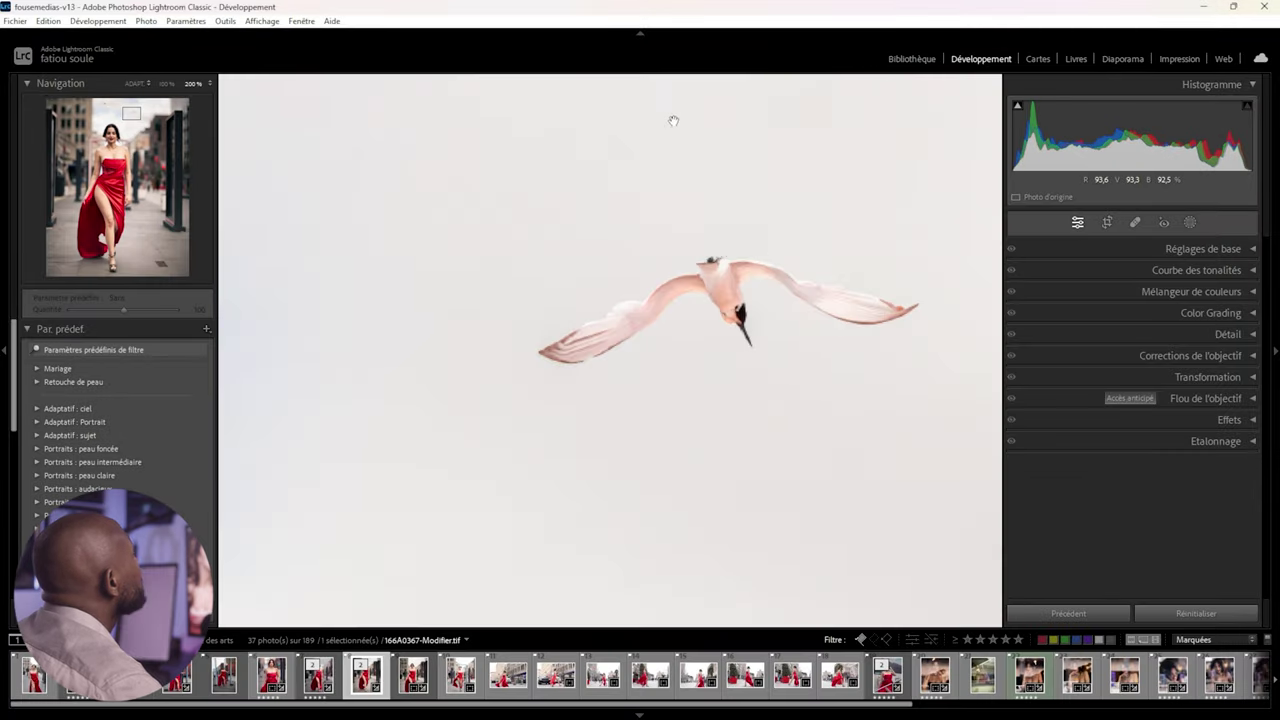
pyautogui.click(671, 120)
pyautogui.click(572, 113)
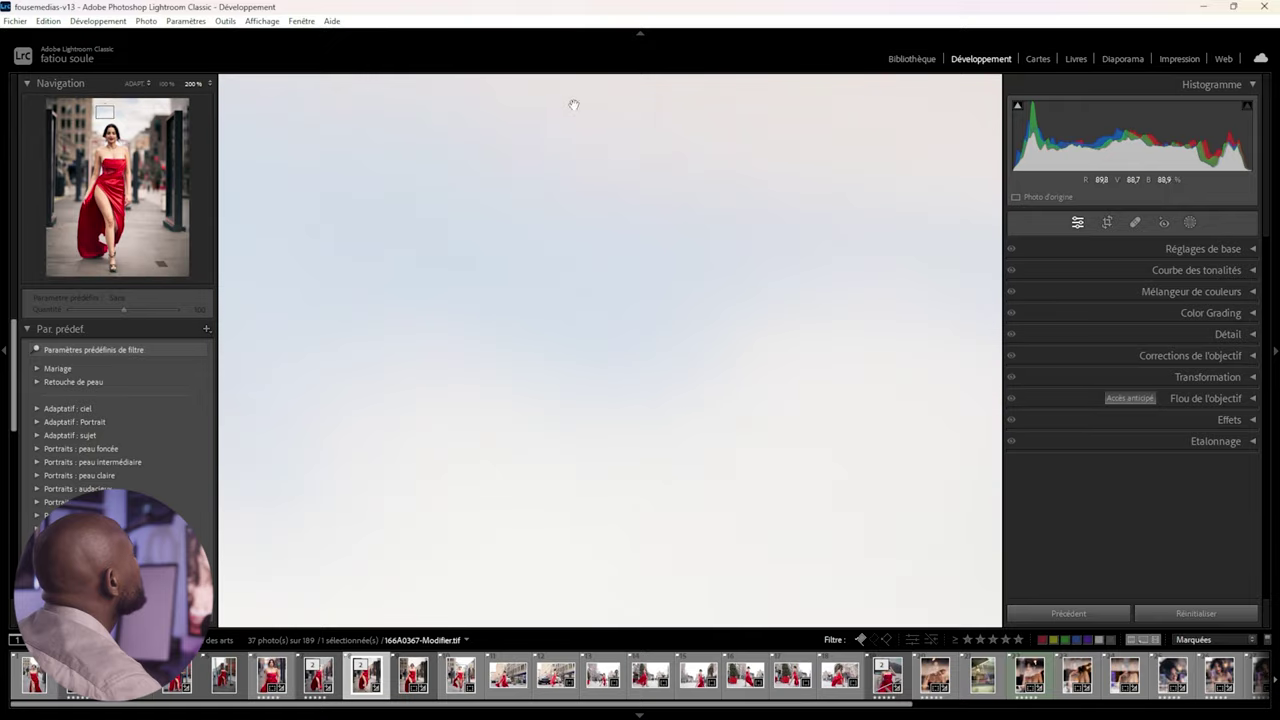
pyautogui.click(577, 130)
pyautogui.click(569, 97)
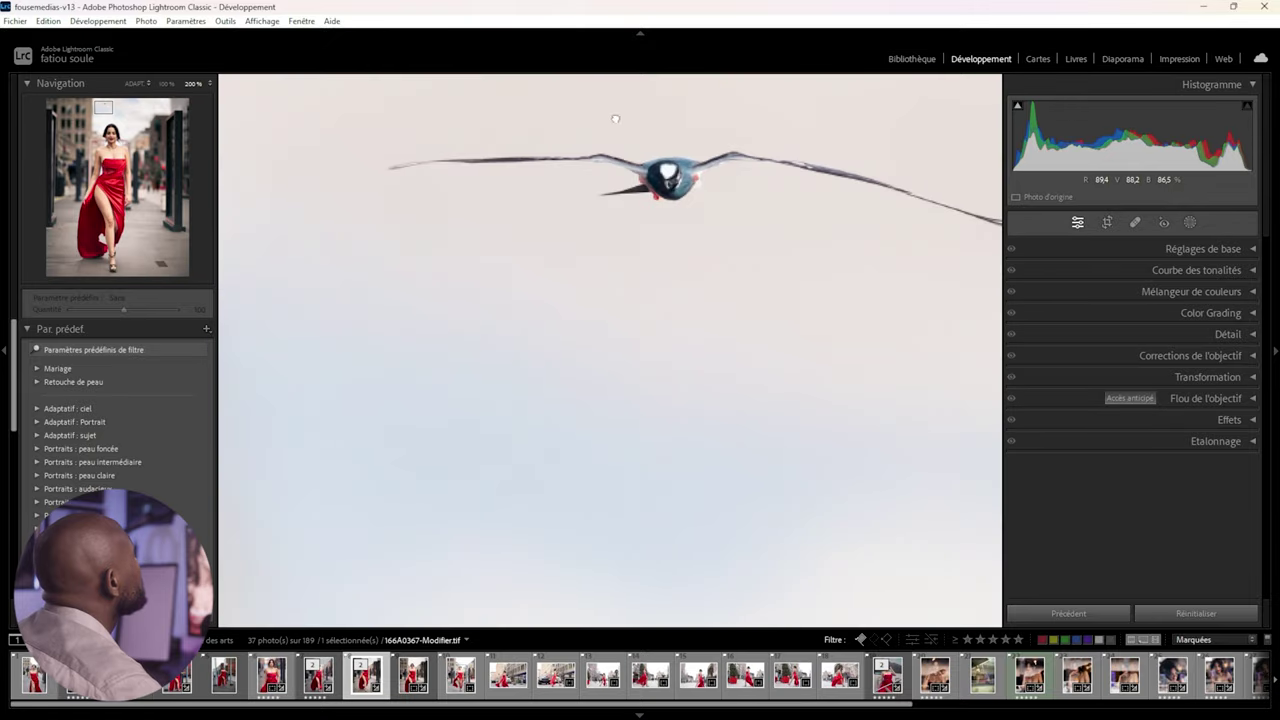
pyautogui.click(616, 118)
pyautogui.click(718, 113)
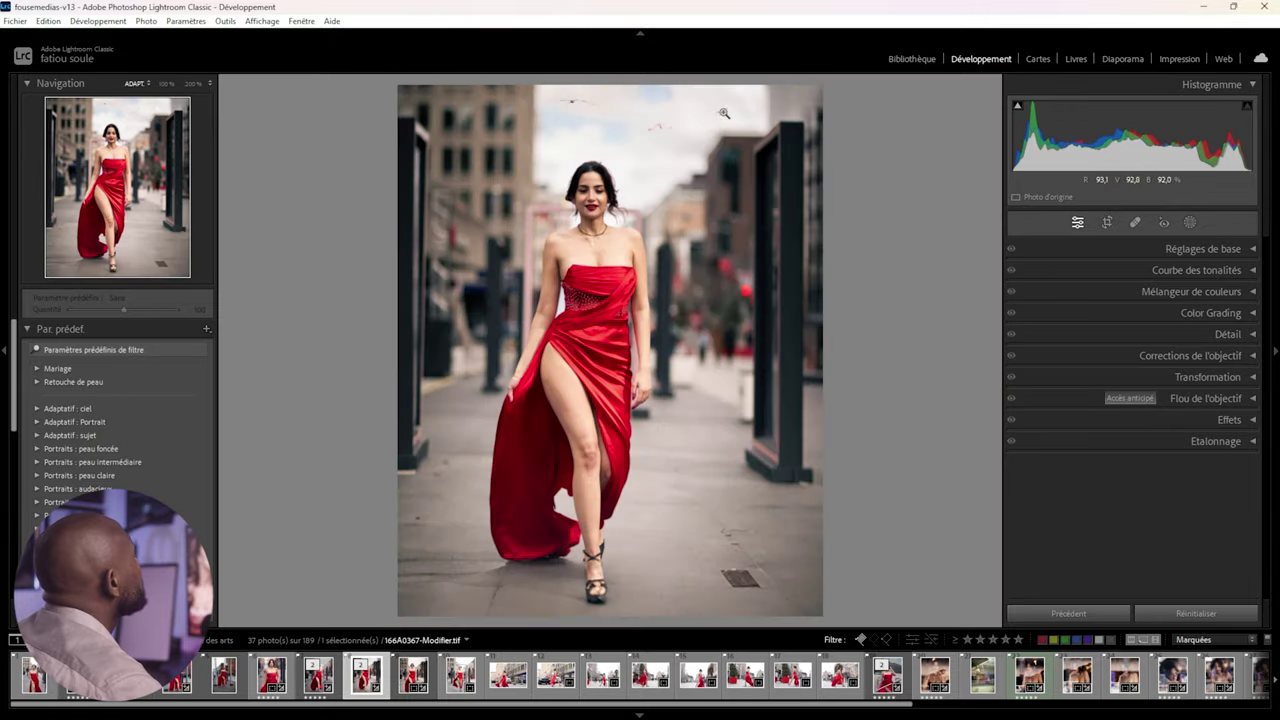